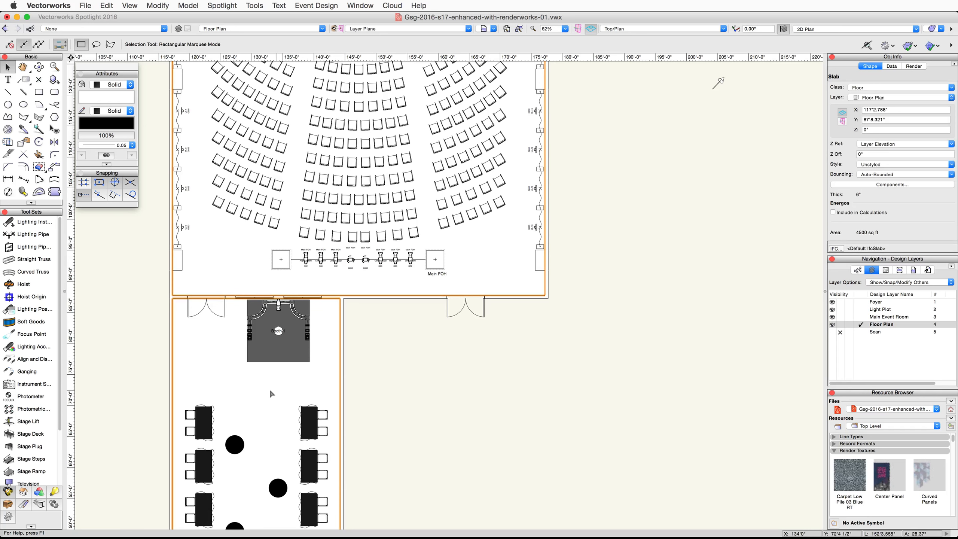
Add the foyer floor slab to the selected main room slab and duplicate both in place
left_click(269, 389, "shift")
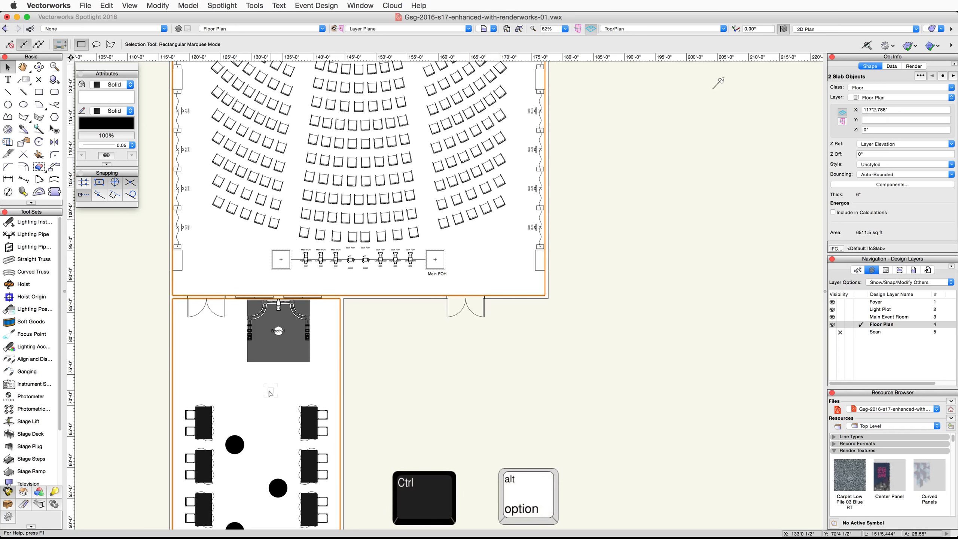
left_click(269, 391, "alt")
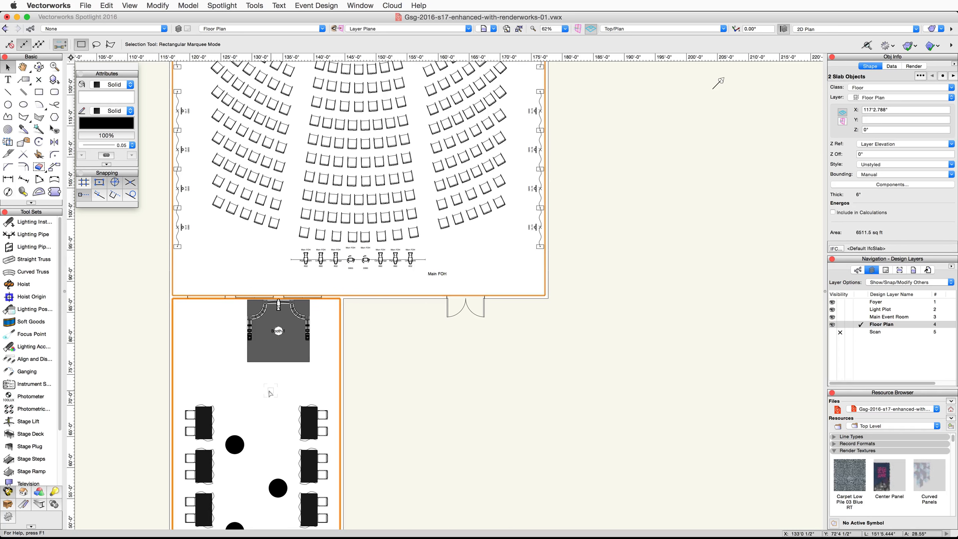
Display the model in Left Isometric view with shaded rendering
left_click(713, 30)
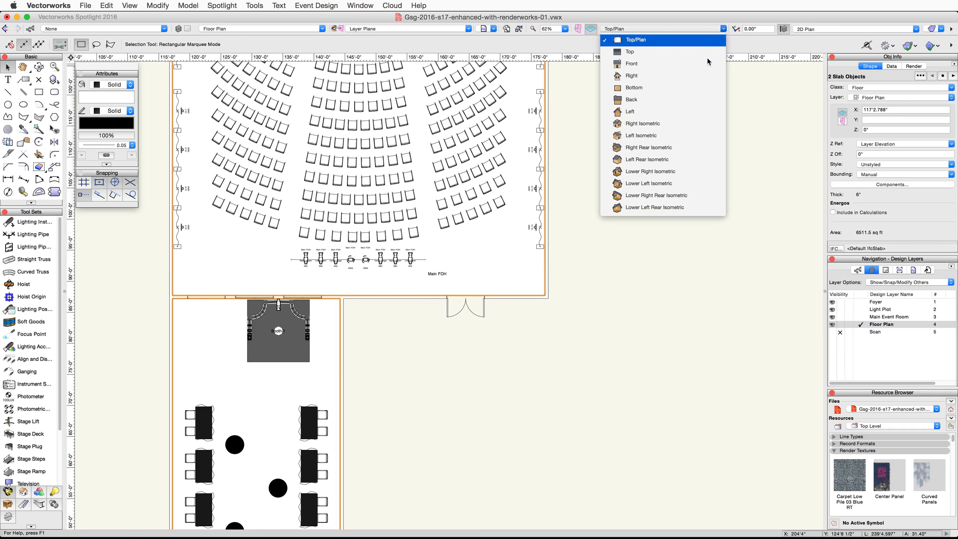
left_click(696, 135)
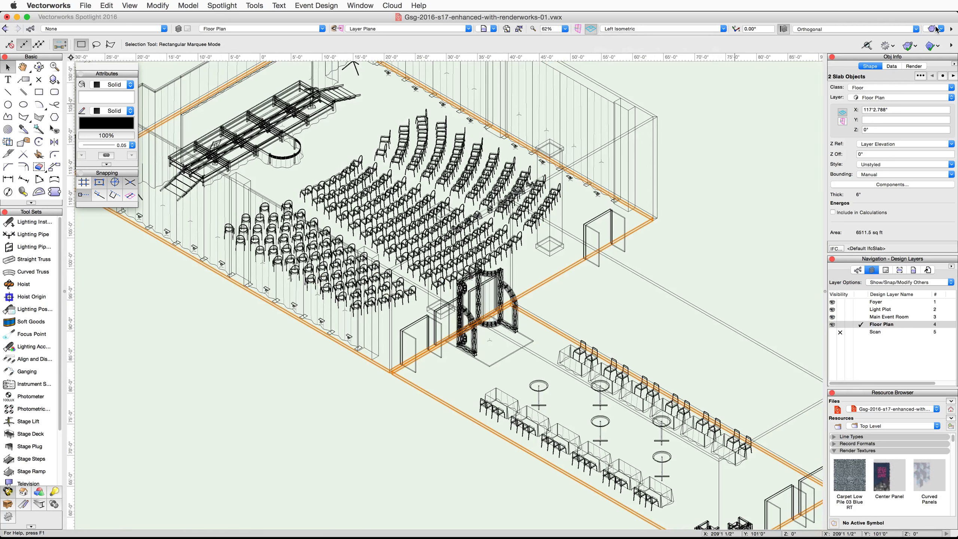
left_click(937, 30)
left_click(868, 94)
scroll(664, 182, "down", 1)
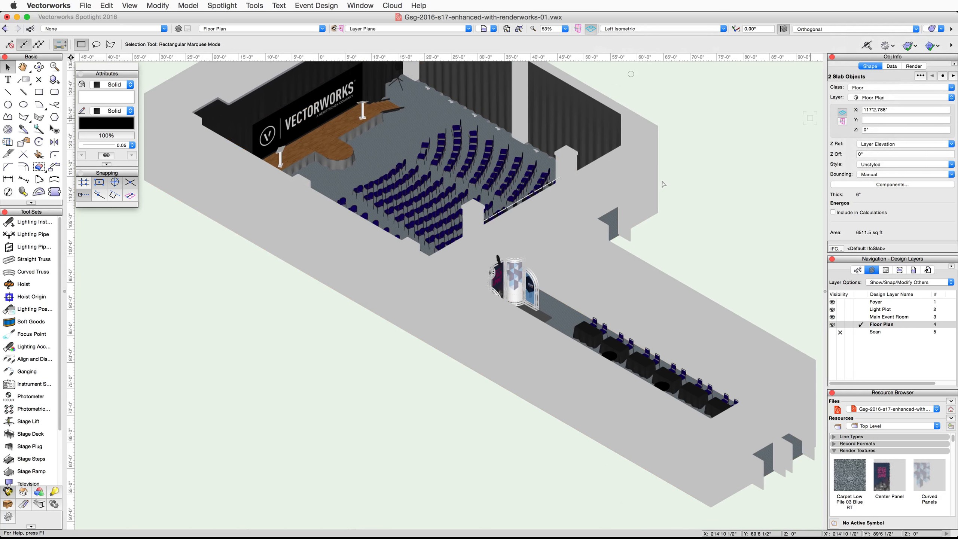
middle_click_drag(706, 170, 686, 225)
Raise the two duplicated slabs to a Z height of 20'
left_click(864, 129)
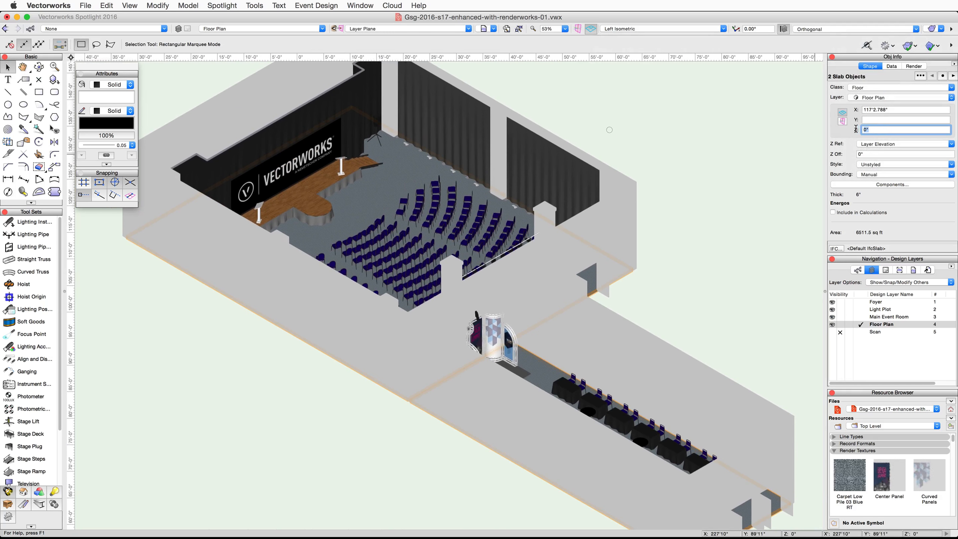
type("20")
key("Return")
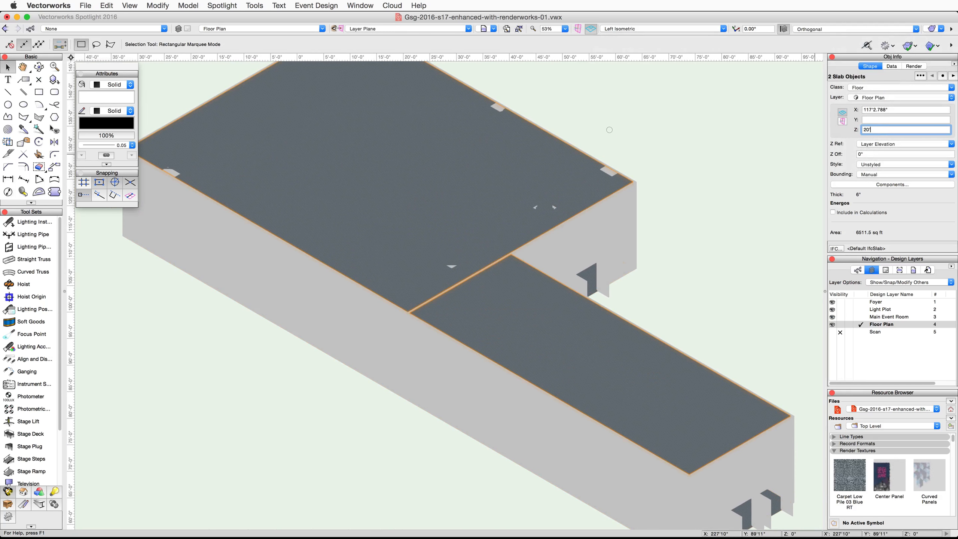
Assign the two raised slabs to a new class named Ceiling
left_click(897, 85)
left_click(894, 94)
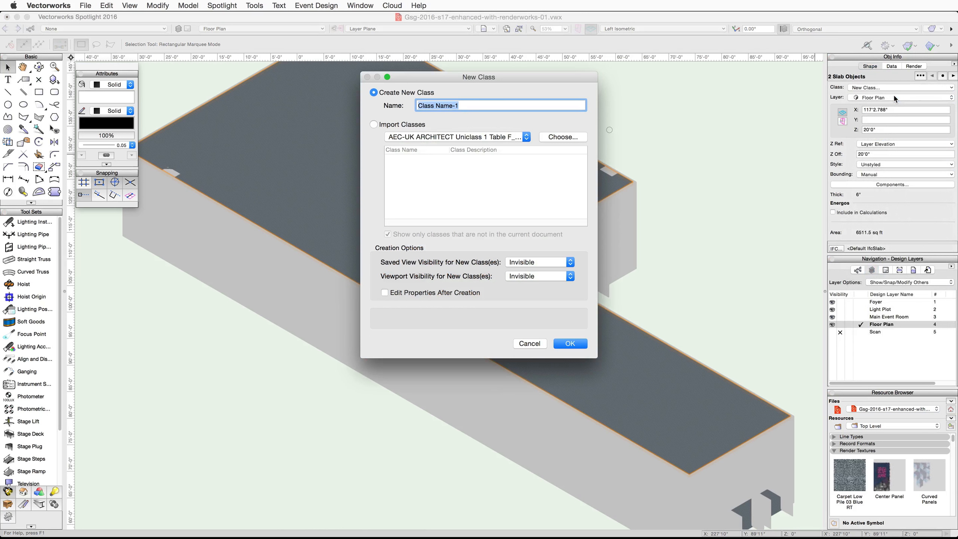
type("Ceiling")
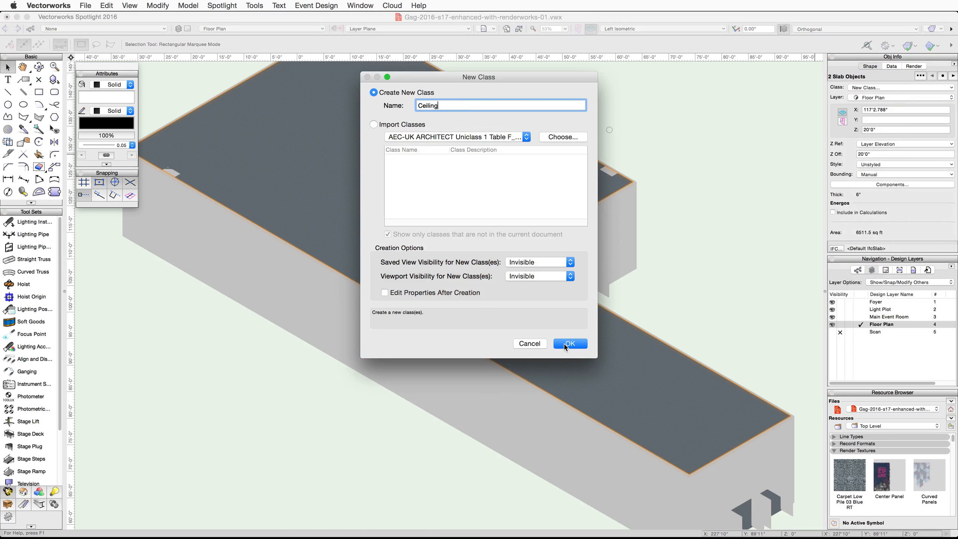
left_click(568, 343)
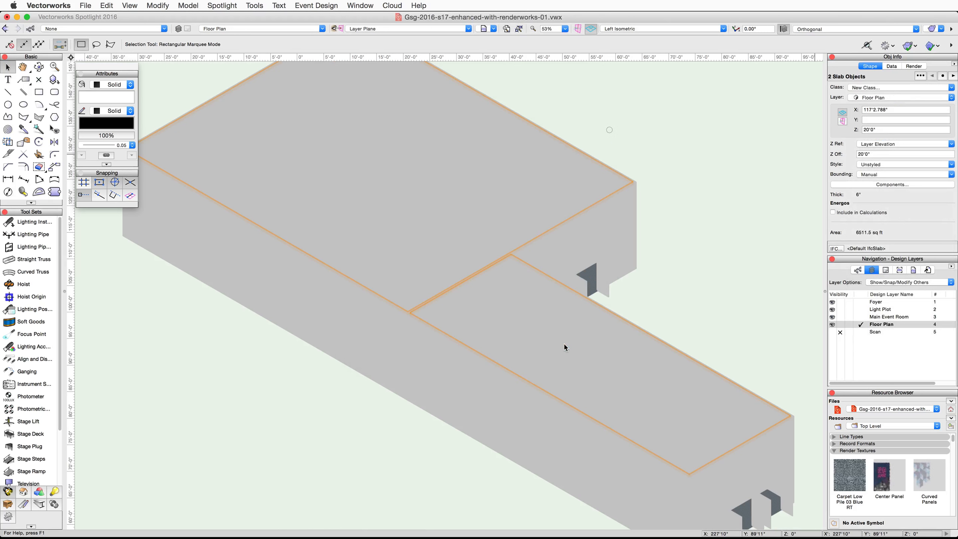
Return to the Top/Plan view and fit the whole floor plan in the drawing area
left_click(627, 28)
left_click(625, 34)
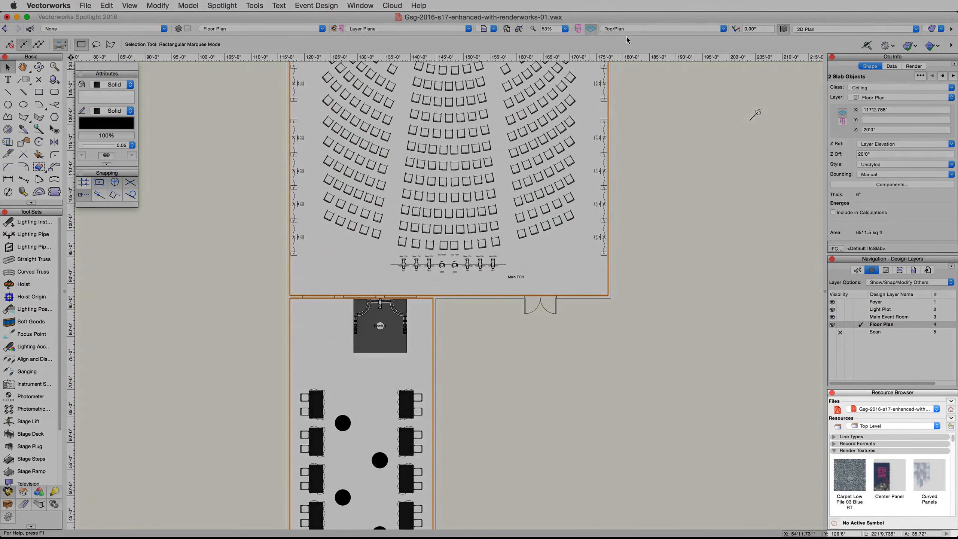
left_click(519, 31)
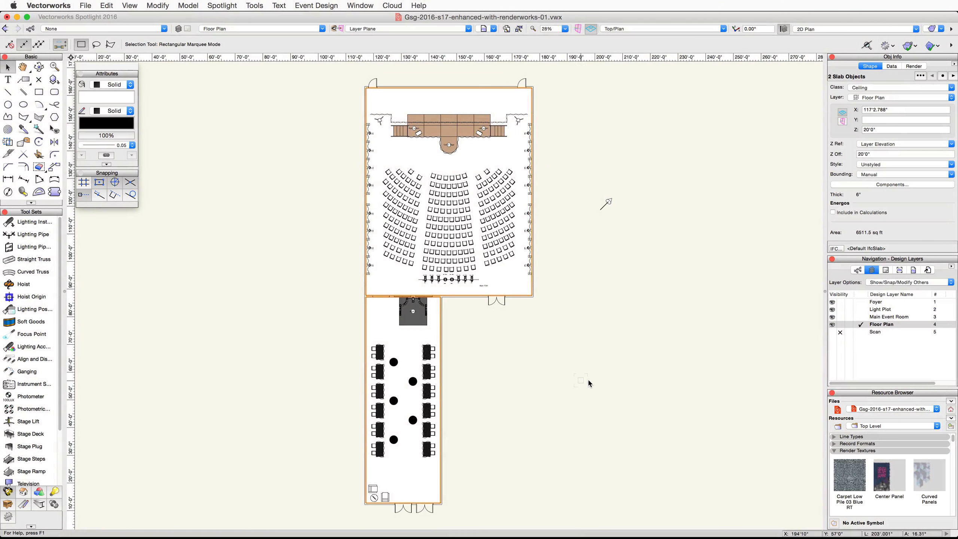
Open Textures Interior Finishes.vwx from the Renderworks Textures folder of the Vectorworks Libraries as the resource source
left_click(936, 409)
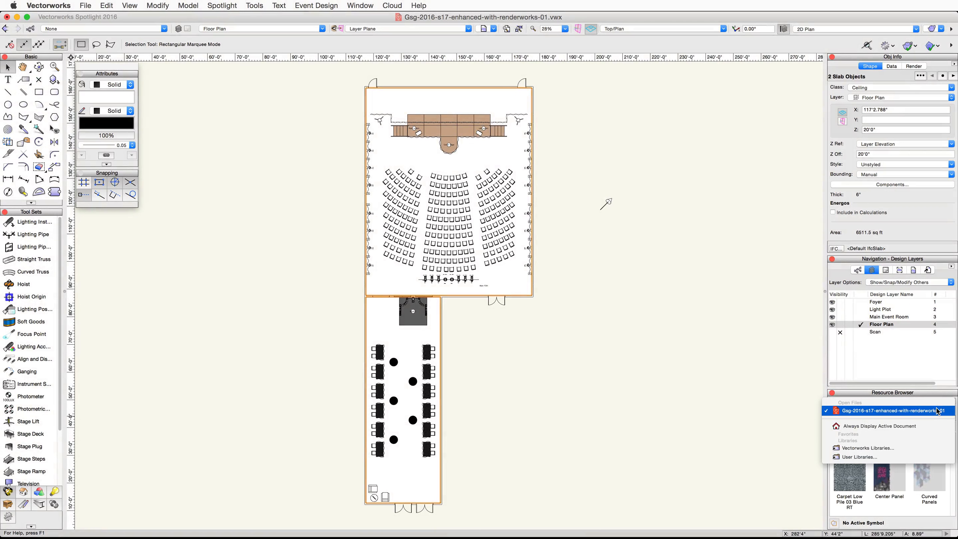
left_click(923, 447)
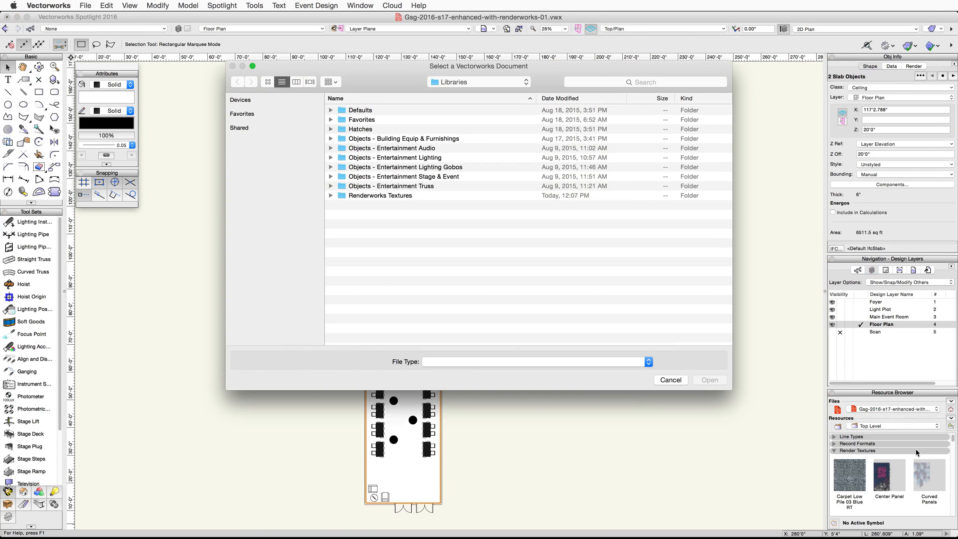
left_click(331, 195)
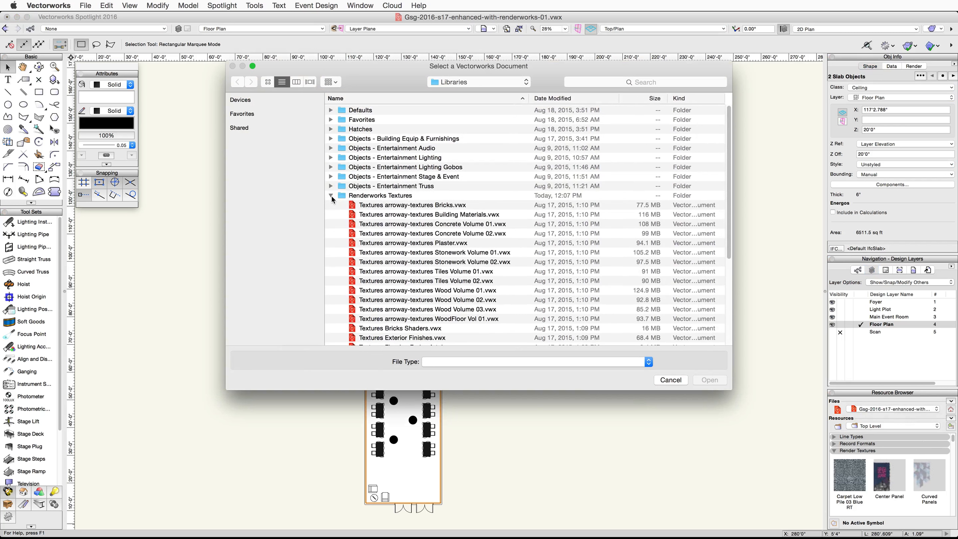
scroll(374, 242, "down", 3)
scroll(375, 241, "down", 5)
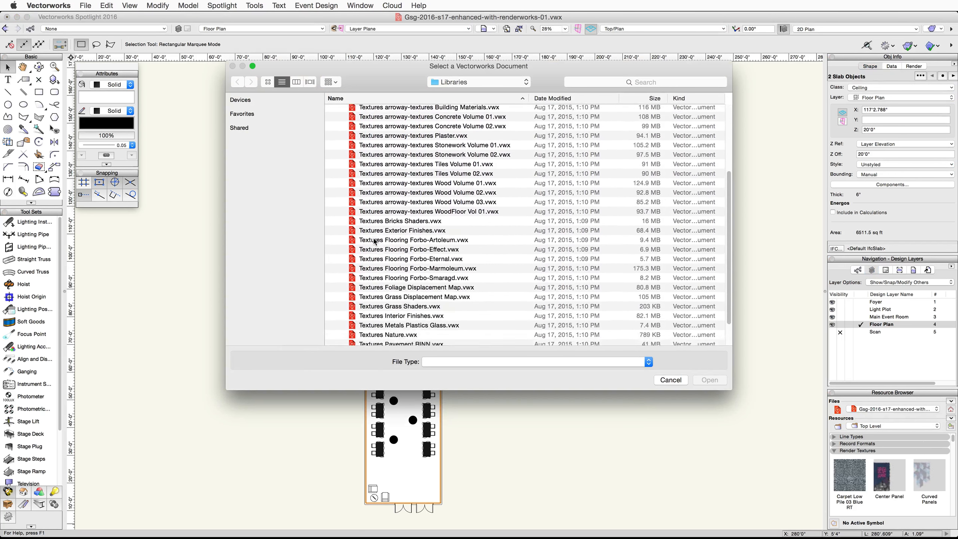
left_click(403, 291)
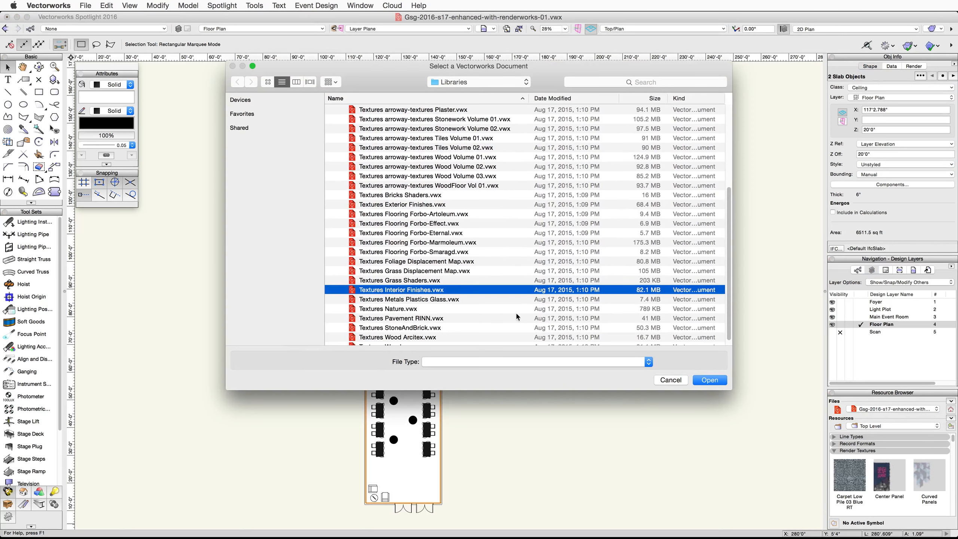
left_click(708, 380)
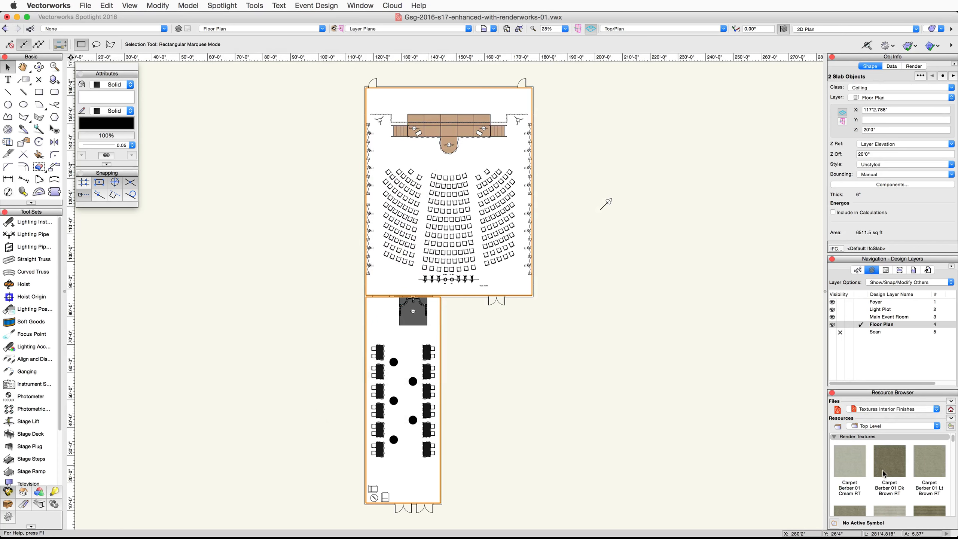
Import the Paint Almond RT texture into the current document
scroll(885, 468, "down", 10)
scroll(884, 468, "down", 8)
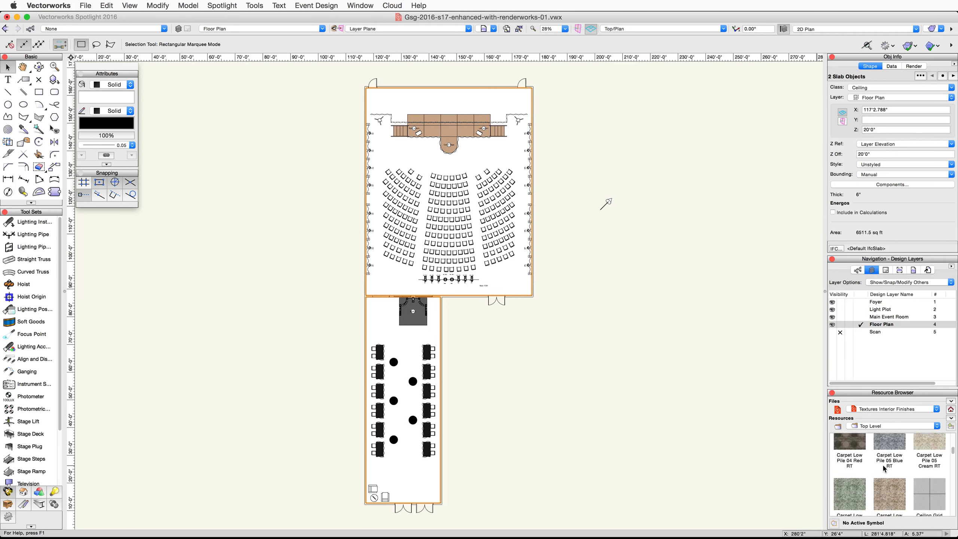
scroll(883, 463, "down", 2)
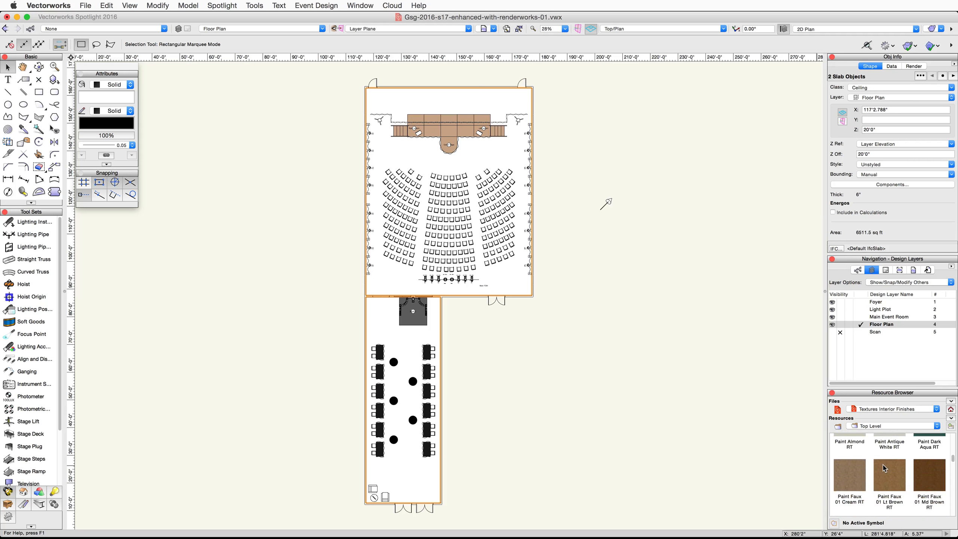
scroll(867, 457, "up", 1)
right_click(850, 447)
left_click(781, 500)
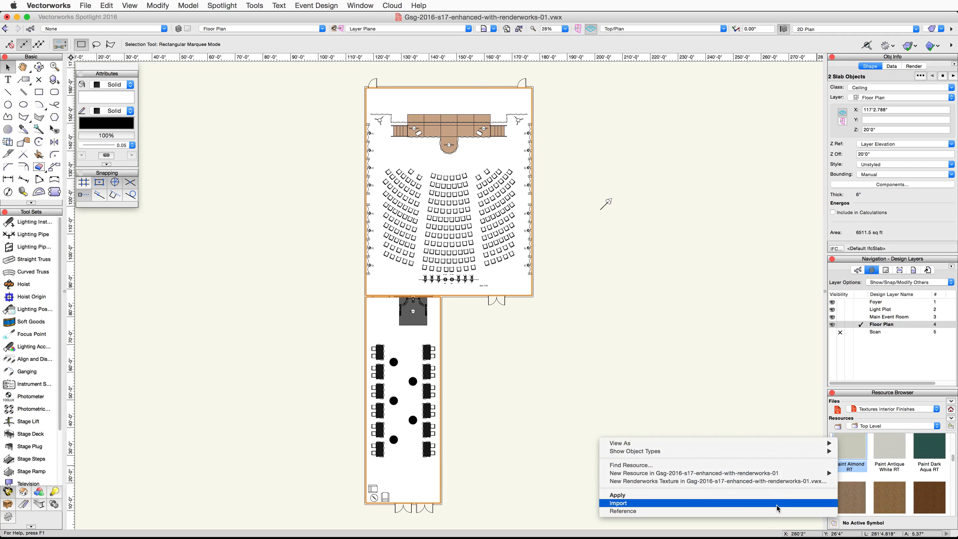
Import the Ceiling Plaster Lt RT texture into the current document
scroll(906, 471, "up", 8)
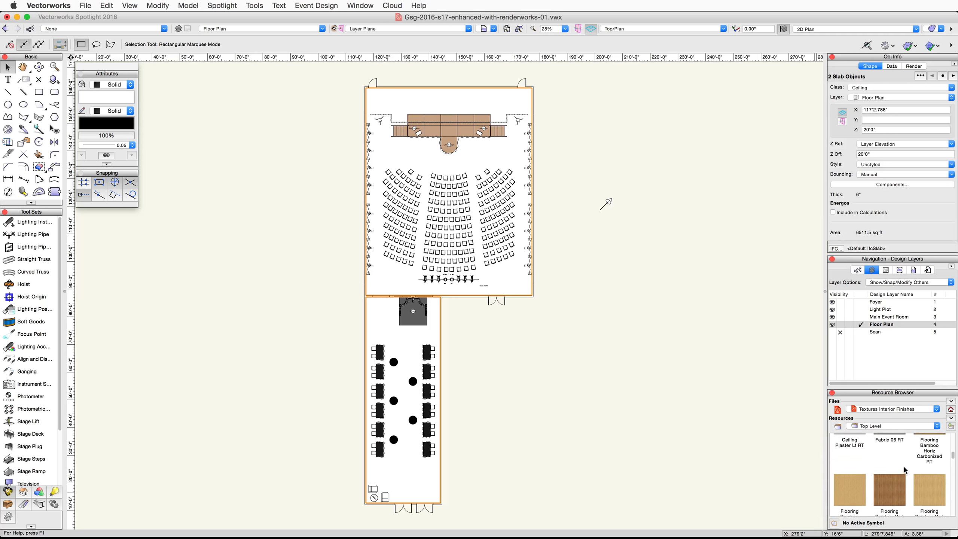
scroll(906, 471, "down", 2)
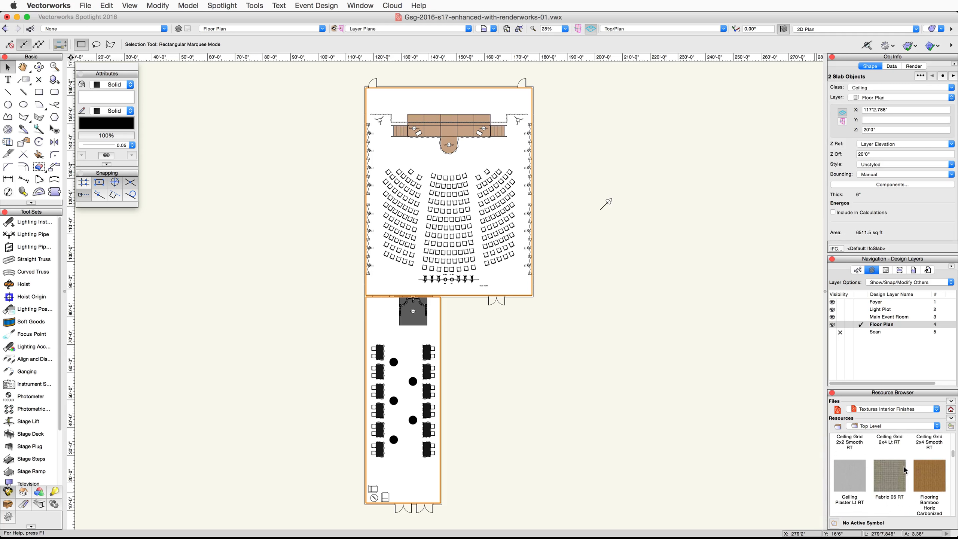
right_click(852, 473)
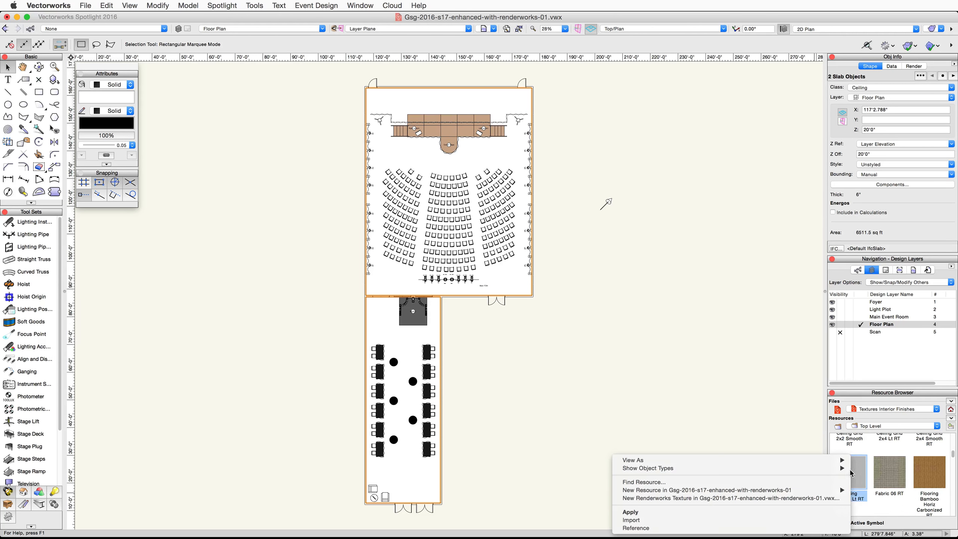
left_click(793, 513)
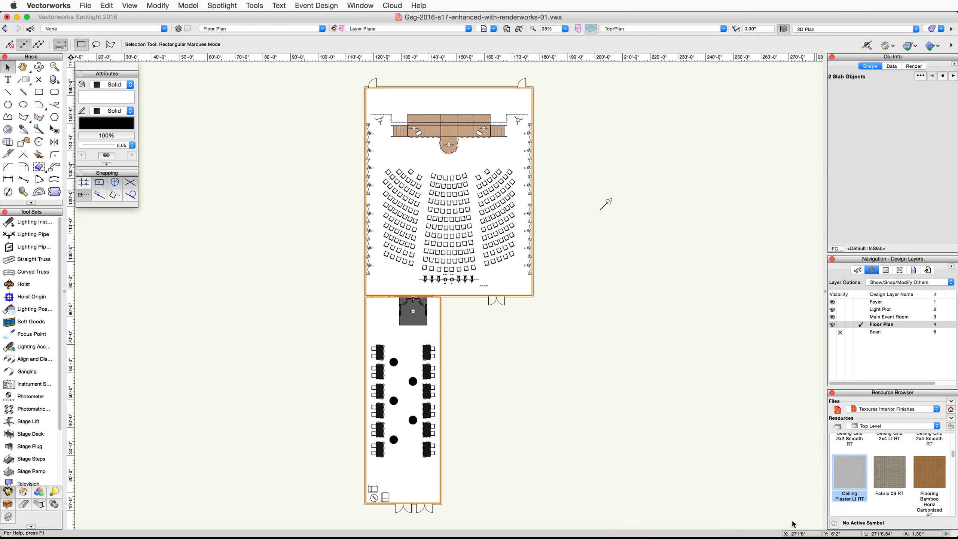
Switch the resource source to Textures Metals Plastics Glass.vwx from the Vectorworks Libraries
left_click(906, 409)
left_click(904, 387)
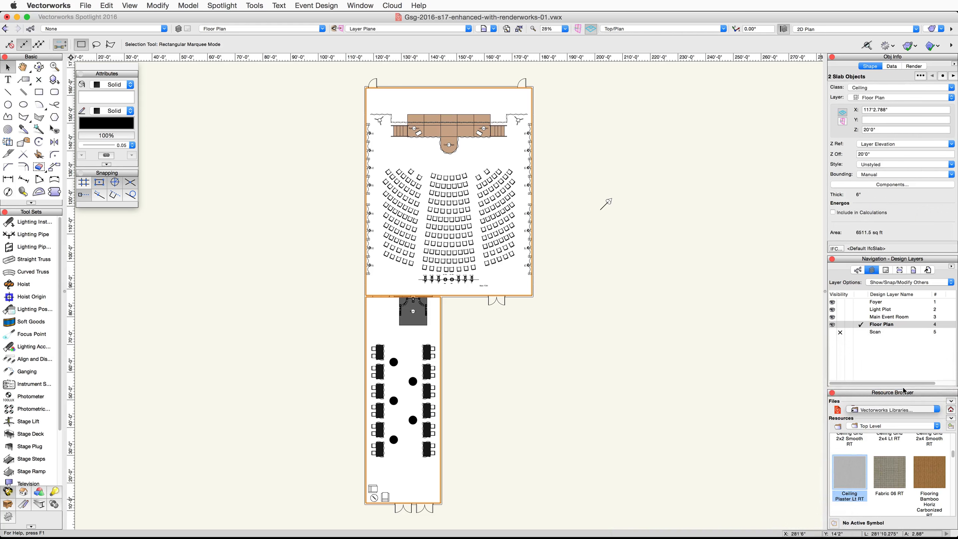
scroll(460, 280, "down", 2)
scroll(460, 279, "down", 4)
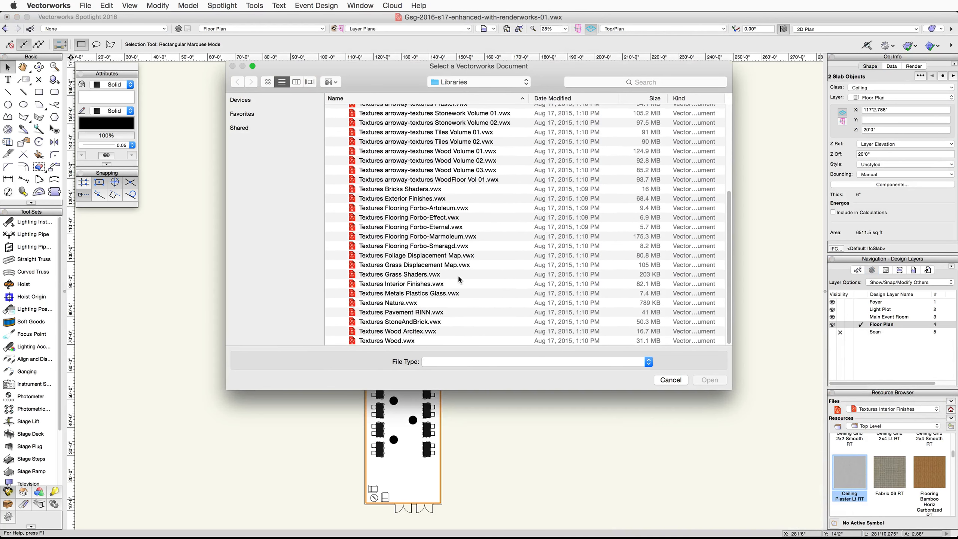
left_click(440, 296)
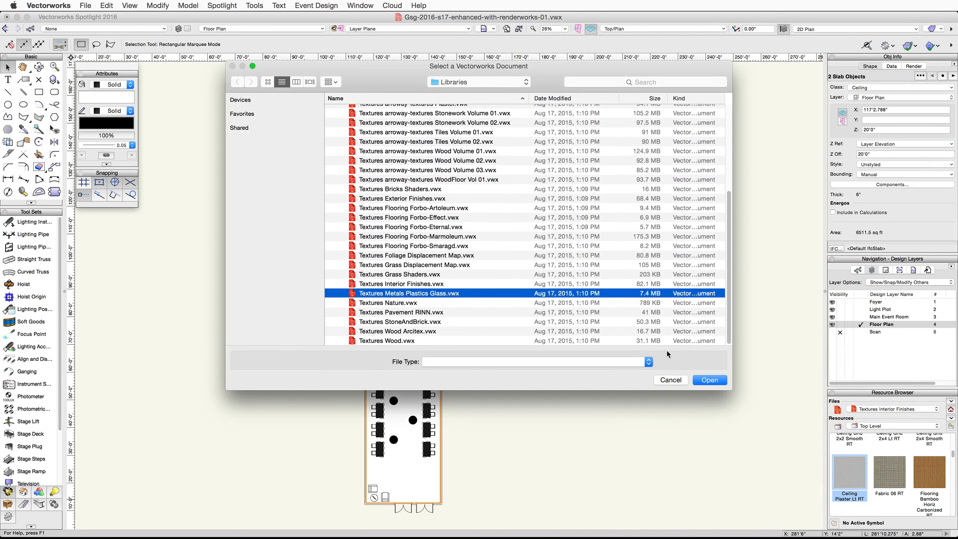
left_click(705, 380)
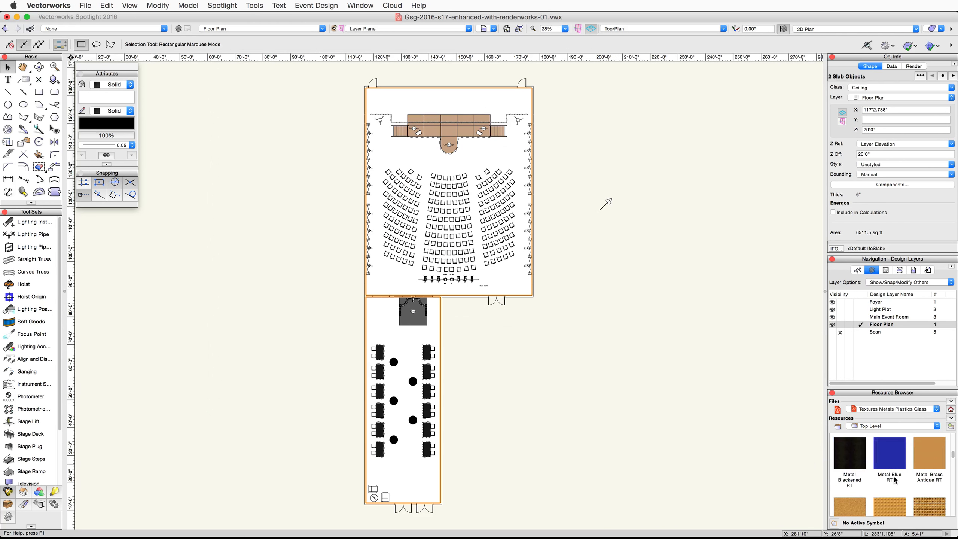
Import the Metal Aluminum RT texture into the current document
scroll(898, 476, "up", 2)
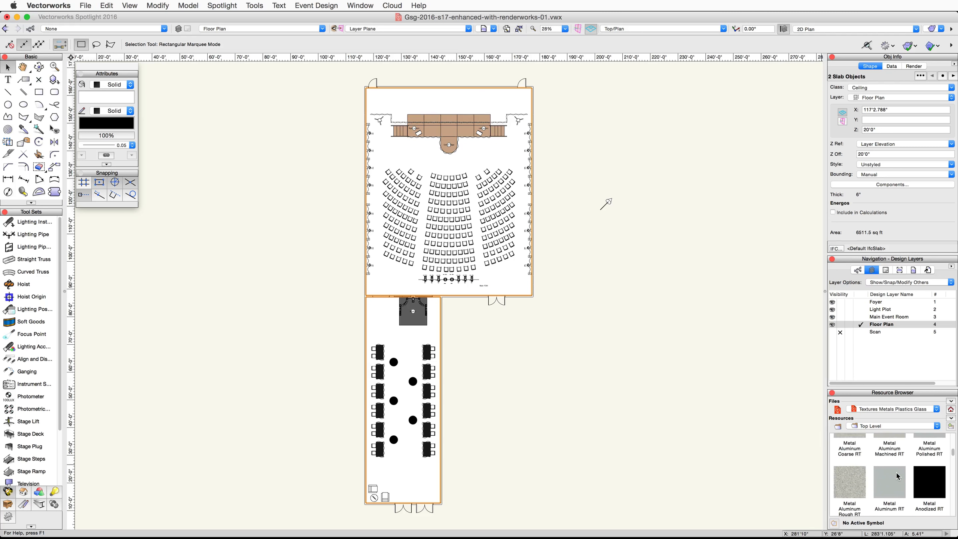
right_click(898, 483)
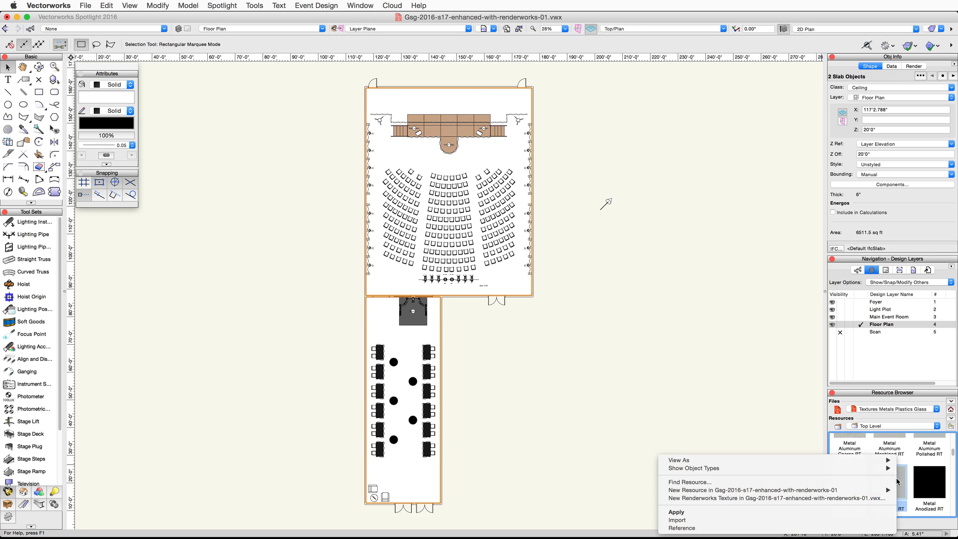
left_click(857, 525)
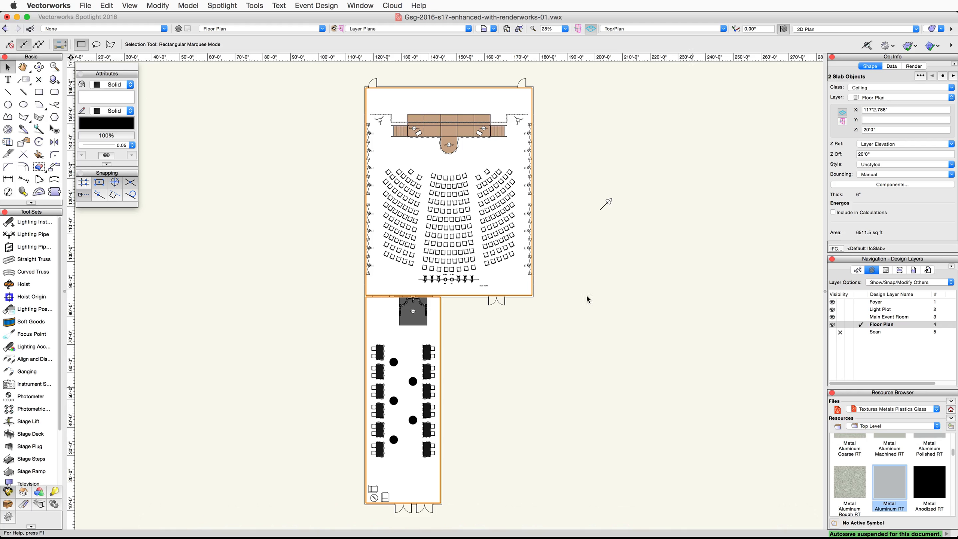
Enable the Other texture for the Ceiling class and set it to Ceiling Plaster Lt RT
left_click(260, 9)
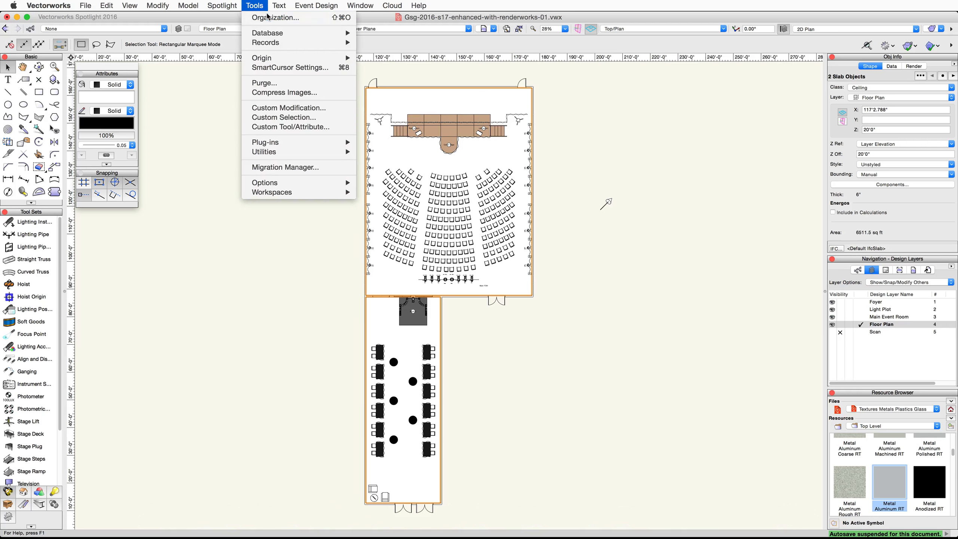
left_click(267, 17)
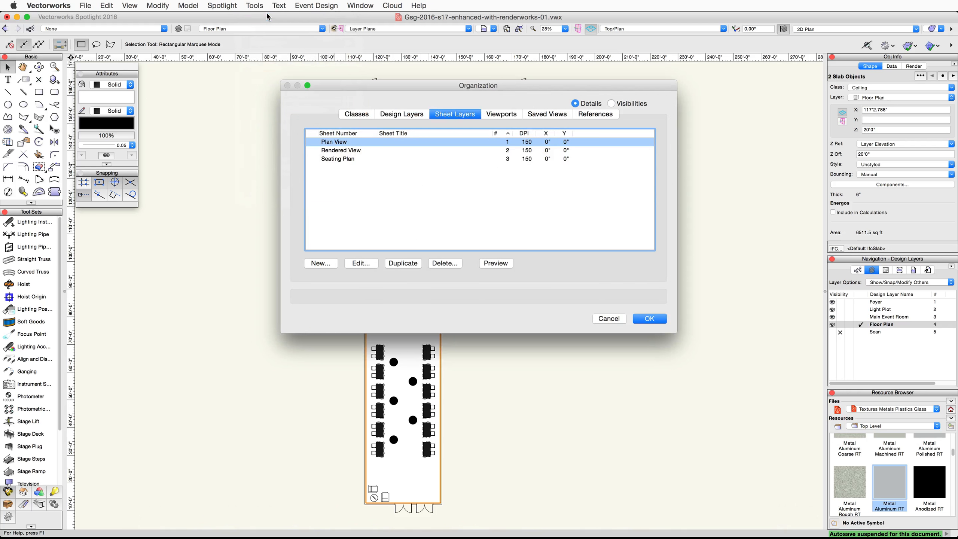
left_click(357, 115)
left_click(373, 151)
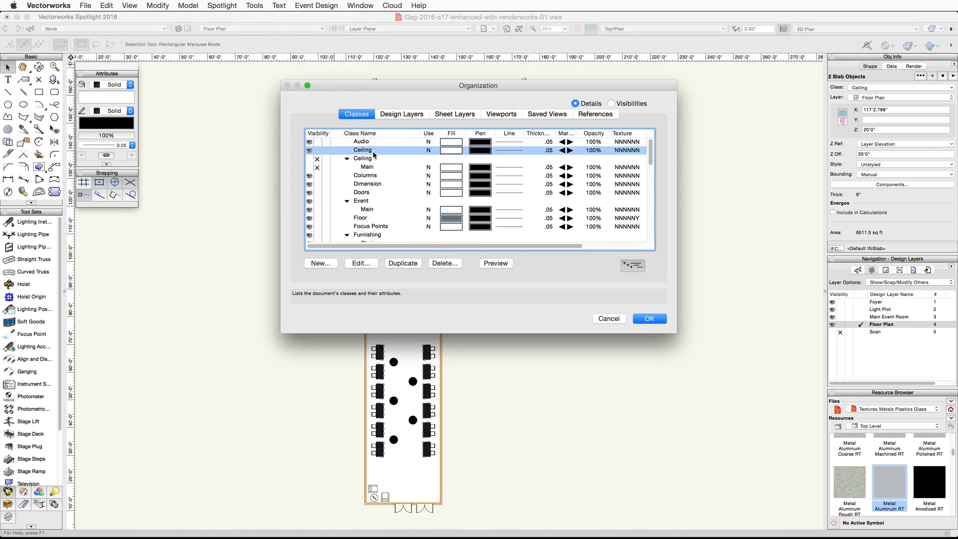
left_click(366, 266)
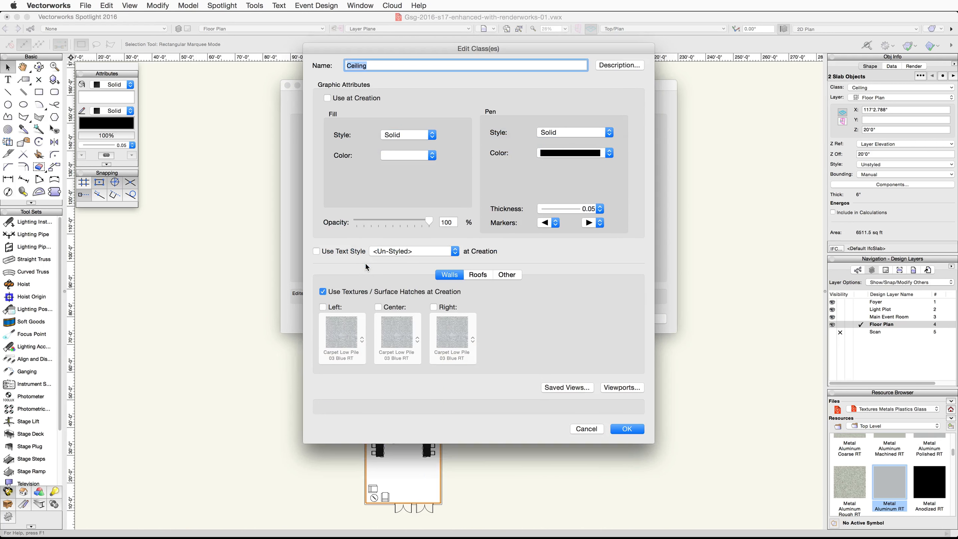
left_click(519, 276)
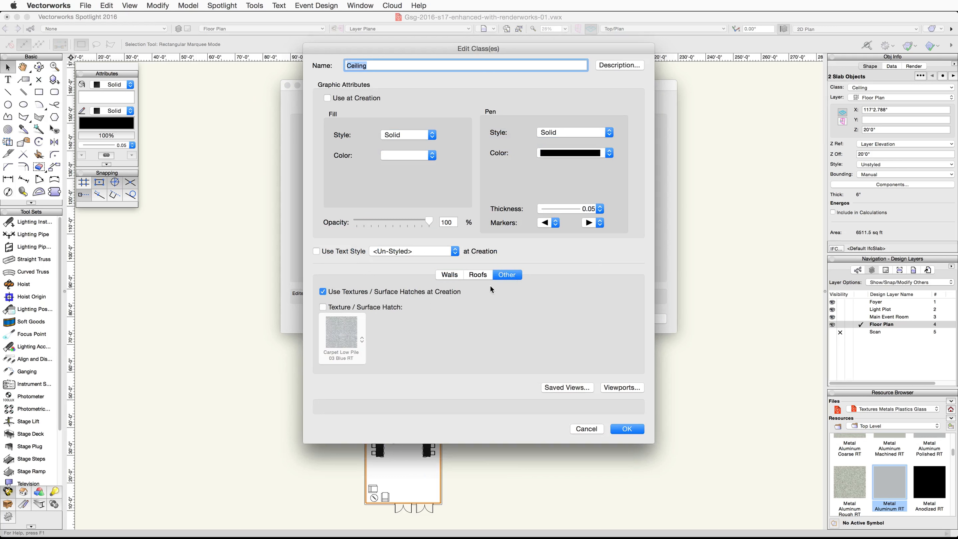
left_click(323, 307)
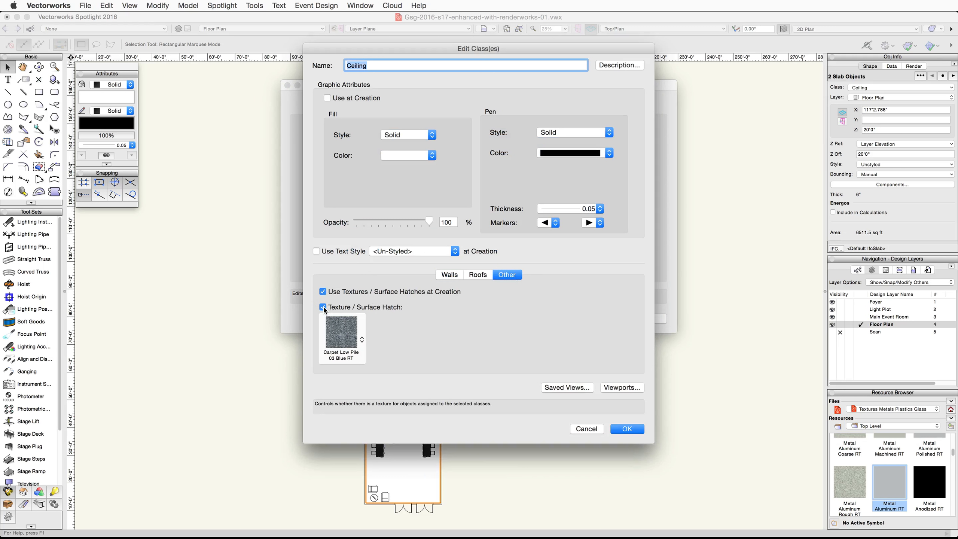
left_click(336, 332)
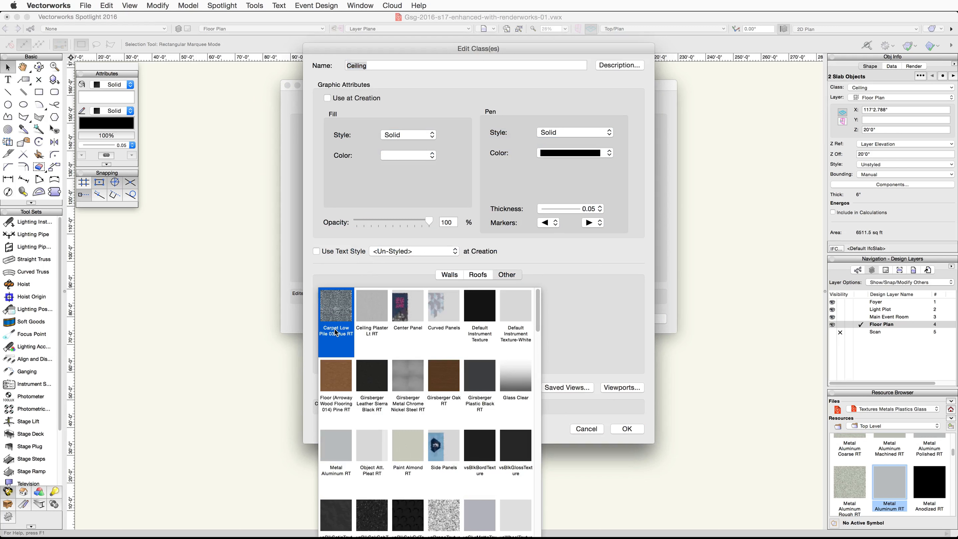
left_click(377, 315)
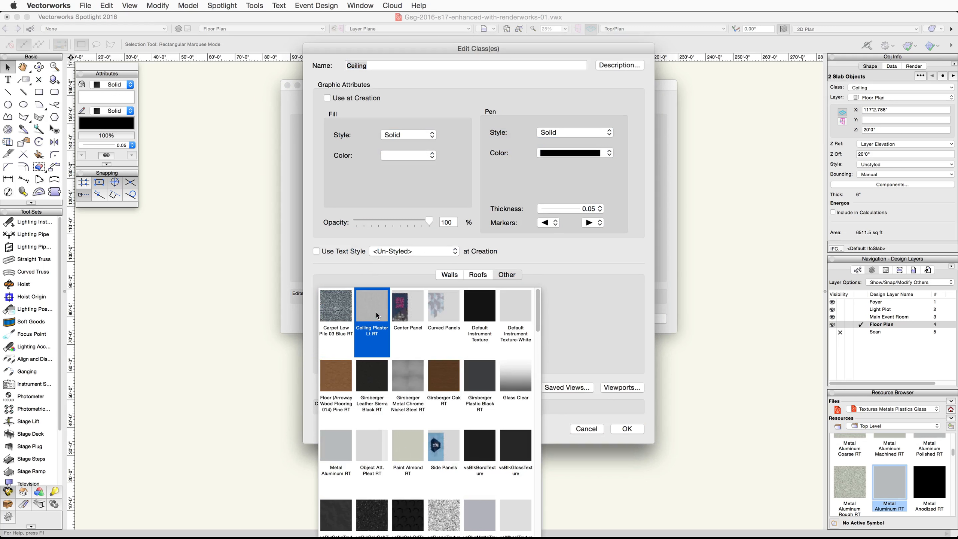
left_click(377, 314)
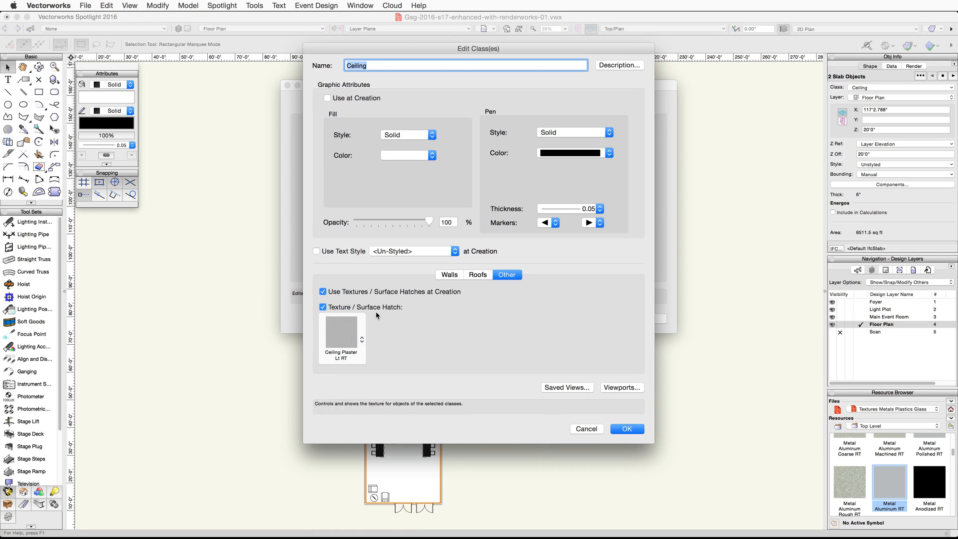
left_click(613, 428)
Enable the Other texture for the Truss class and set it to Metal Aluminum RT
scroll(342, 185, "down", 10)
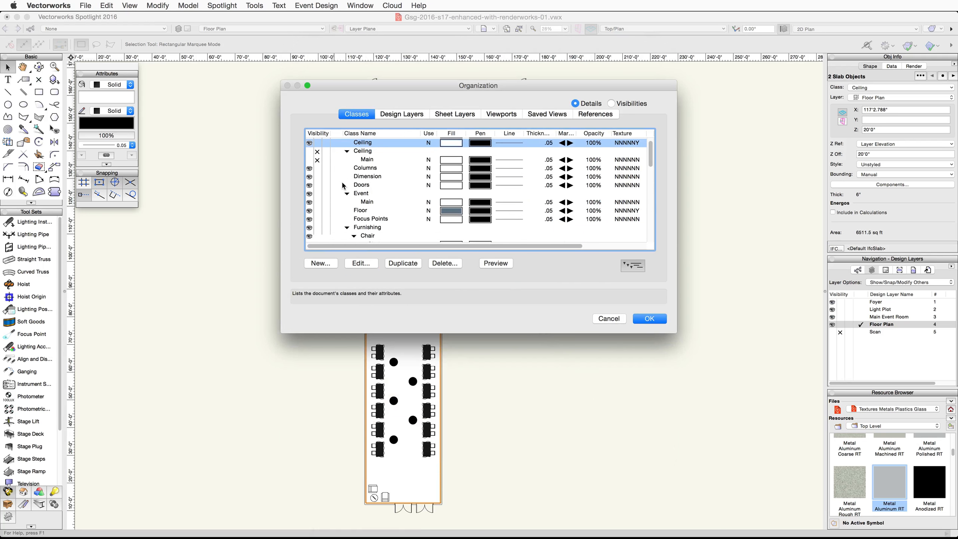
scroll(343, 185, "down", 10)
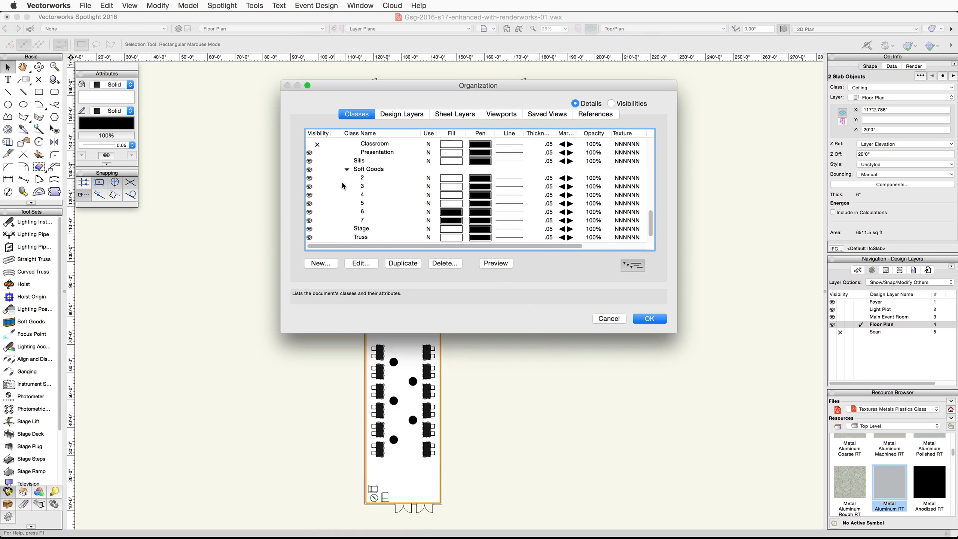
left_click(360, 222)
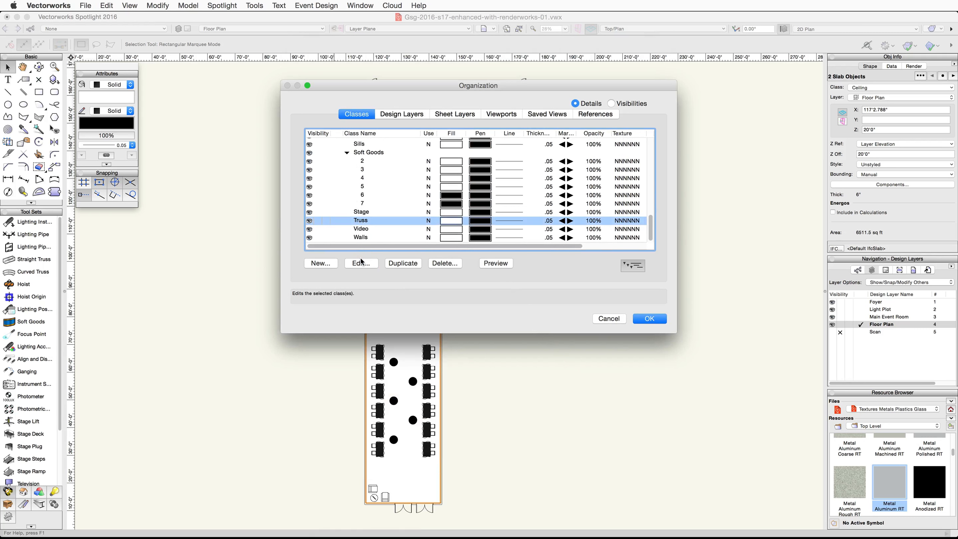
left_click(362, 263)
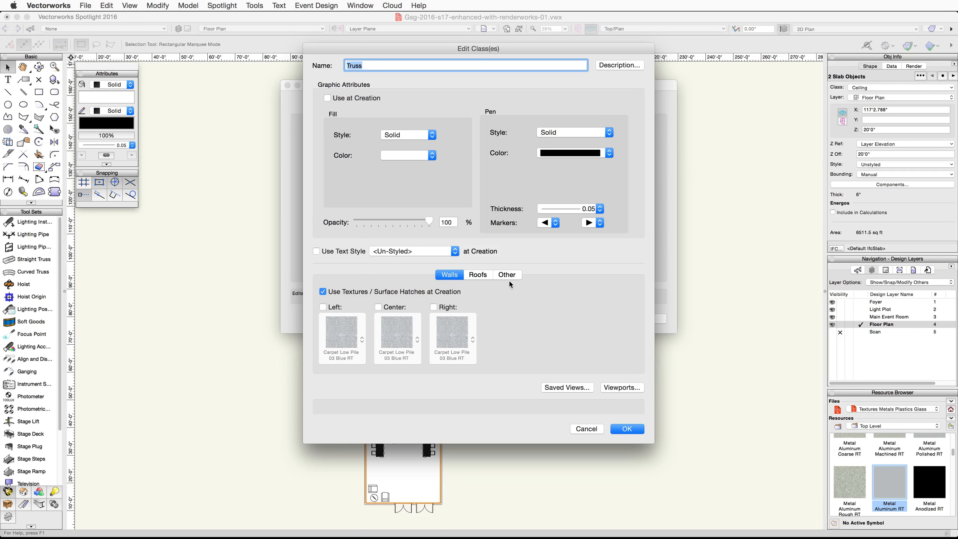
left_click(508, 275)
left_click(324, 308)
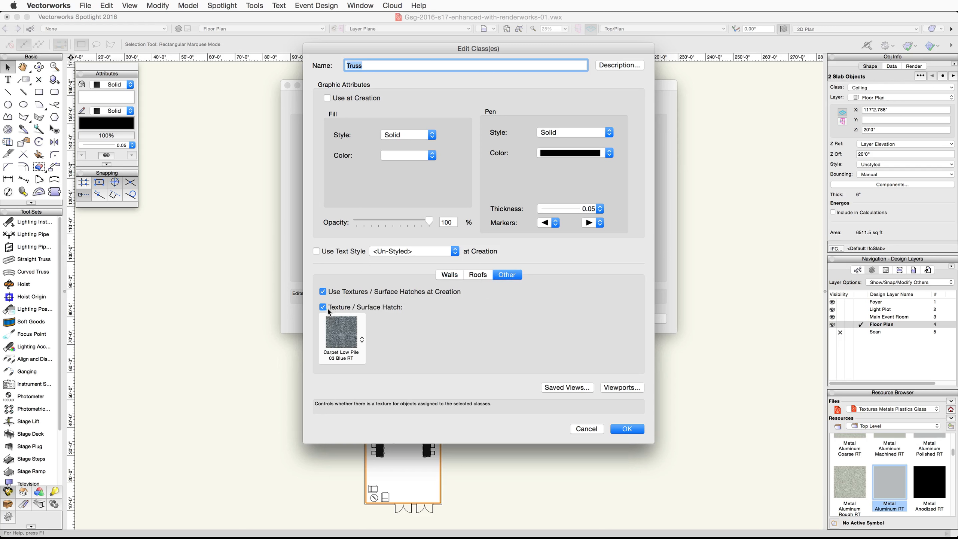
left_click(341, 338)
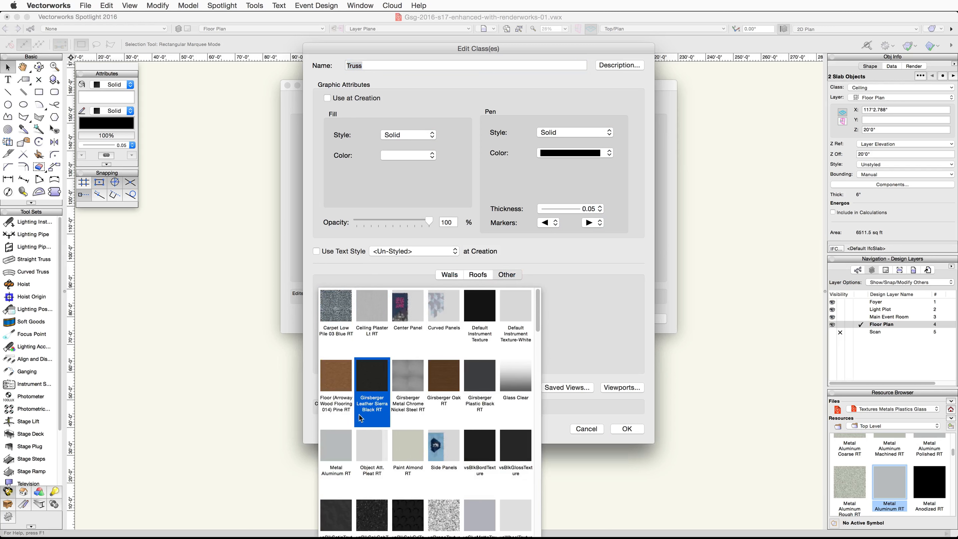
left_click(341, 444)
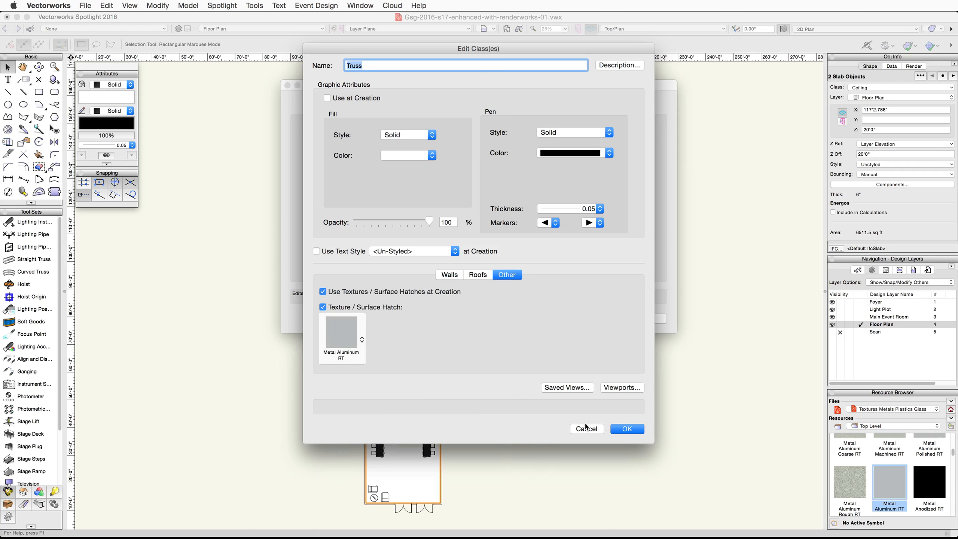
left_click(628, 430)
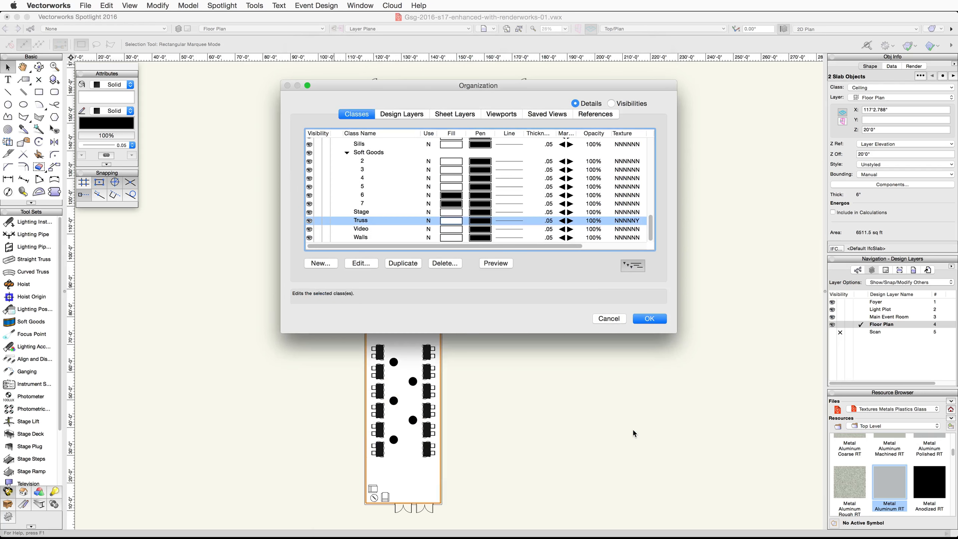
Enable left and right wall textures for the Walls class, set both to Paint Almond RT, and accept the class changes
left_click(362, 237)
left_click(361, 263)
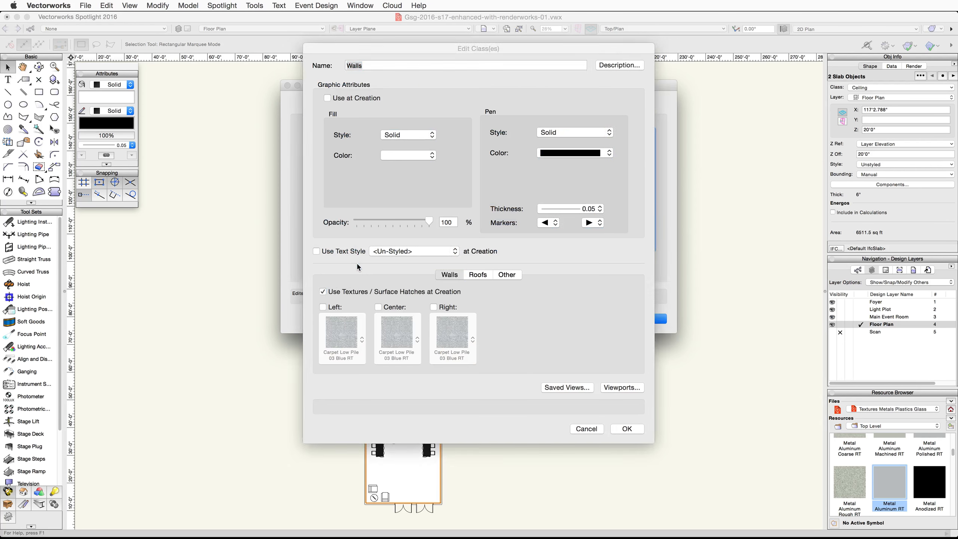
left_click(322, 307)
left_click(433, 307)
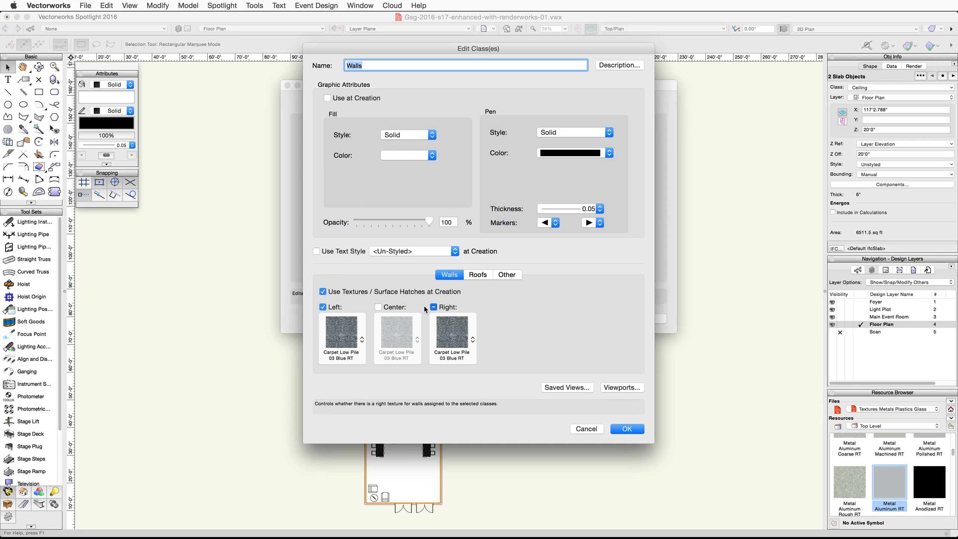
left_click(348, 335)
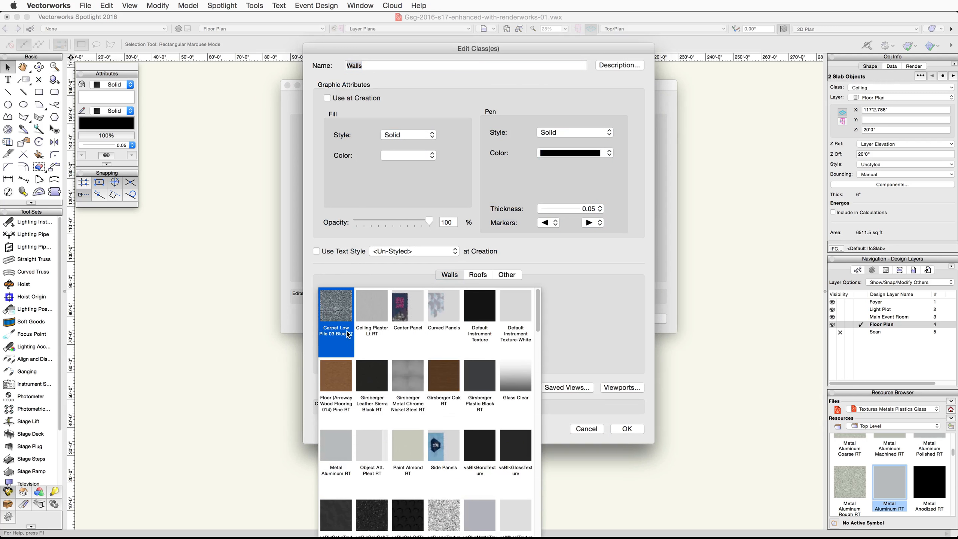
left_click(404, 432)
left_click(456, 342)
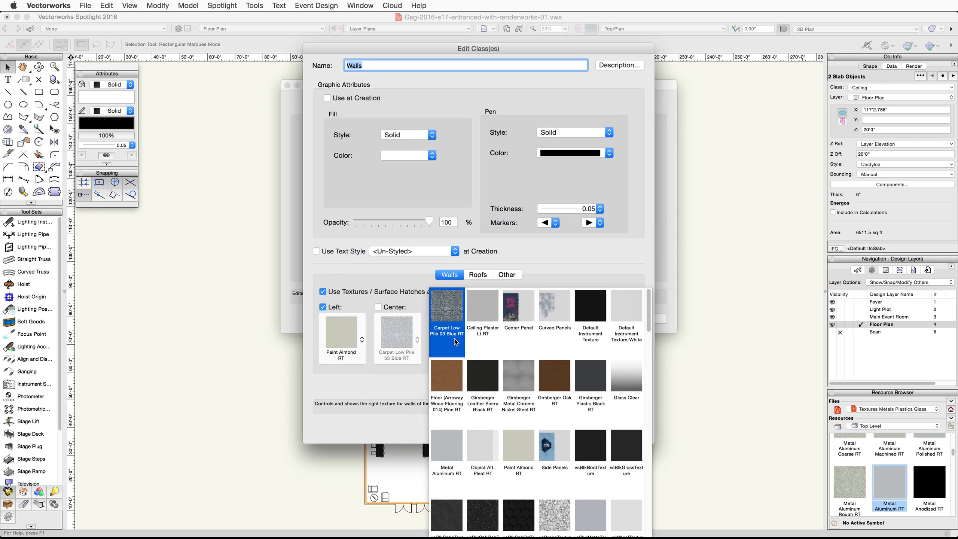
left_click(510, 442)
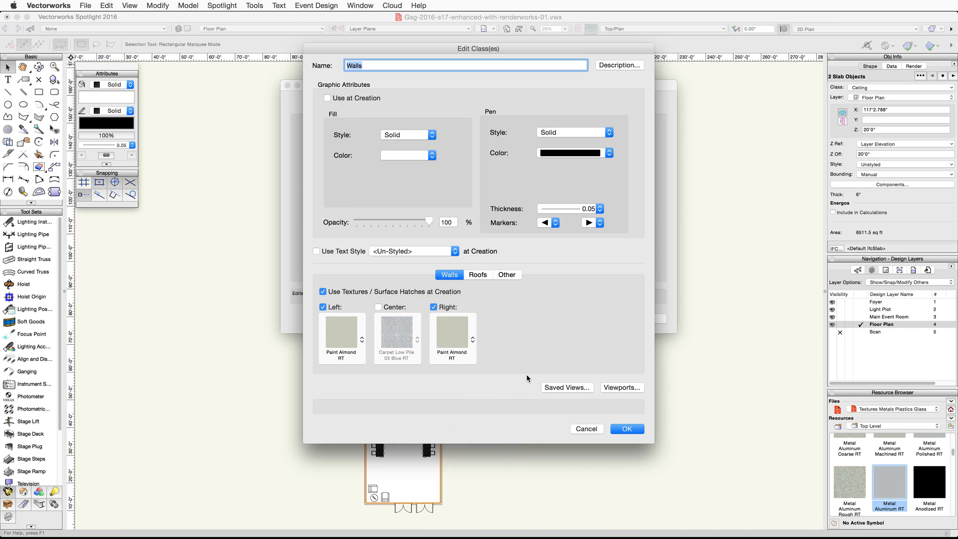
left_click(627, 429)
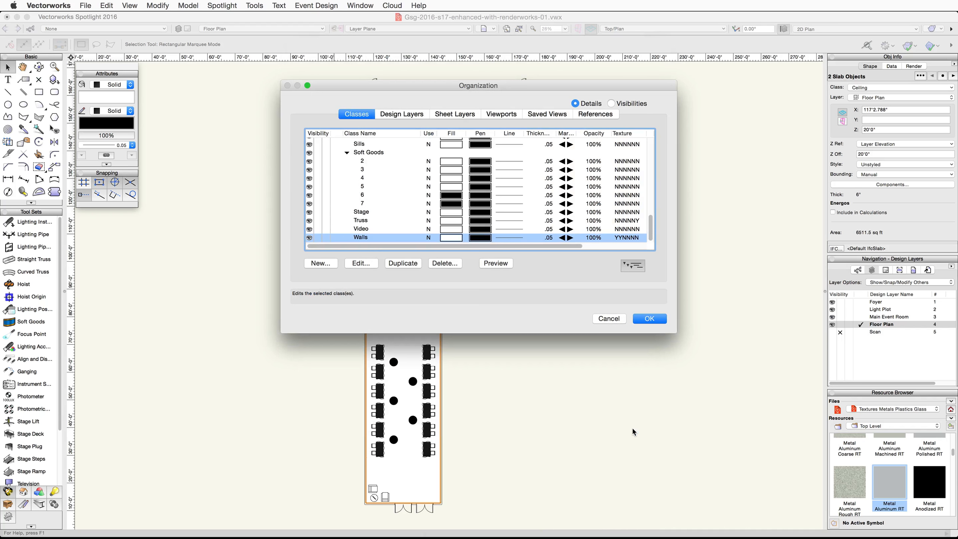
left_click(658, 319)
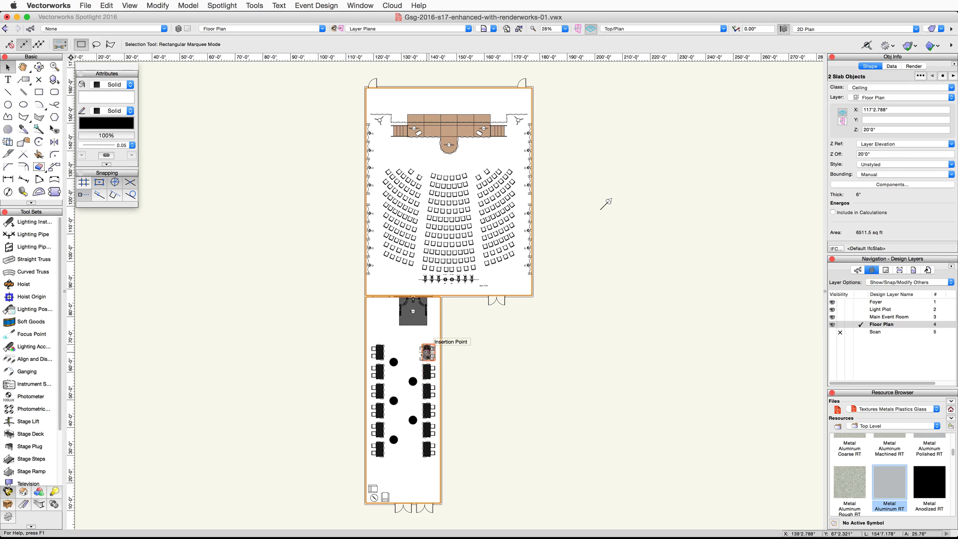
Open the 3D component of the foyer's upper-right table-and-chairs symbol and of the table symbol nested inside it
double_click(428, 355)
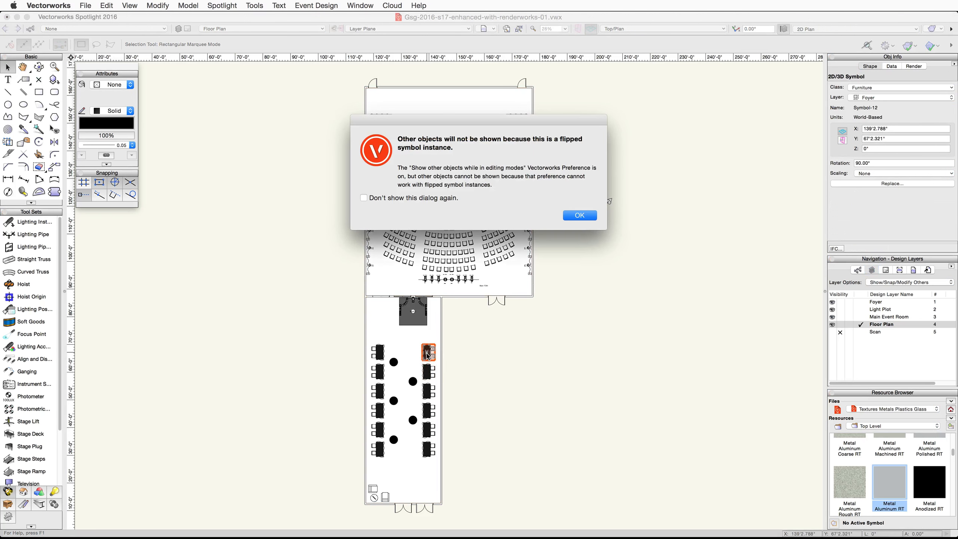
left_click(587, 217)
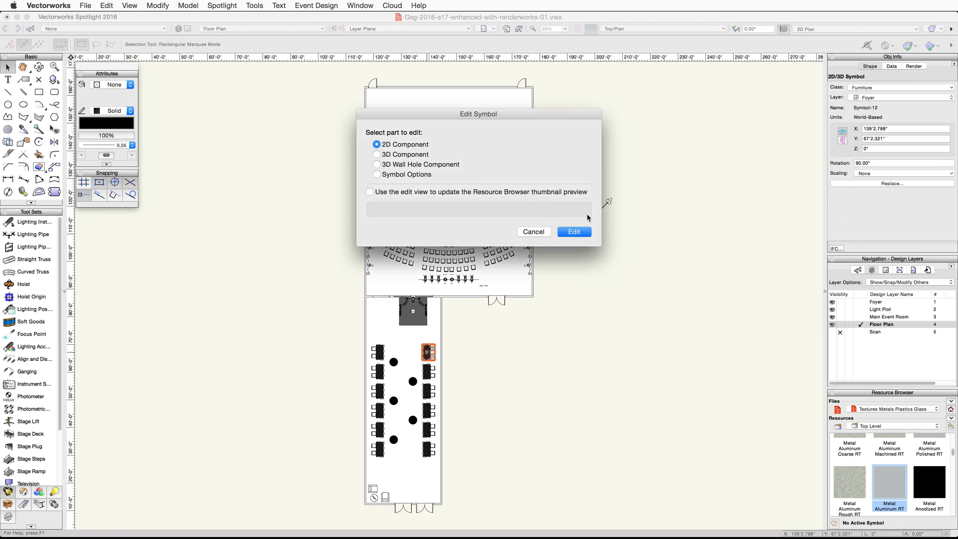
left_click(393, 155)
left_click(579, 235)
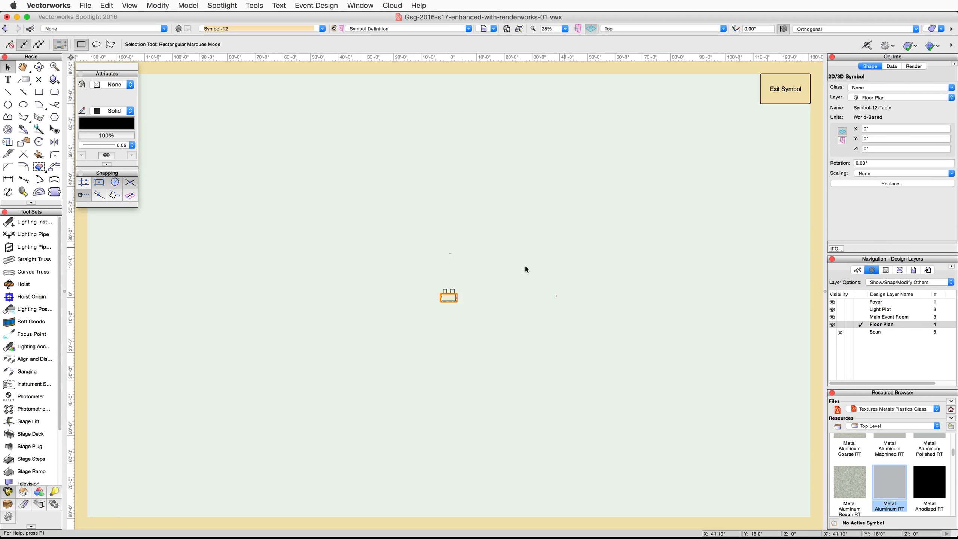
scroll(449, 298, "up", 10)
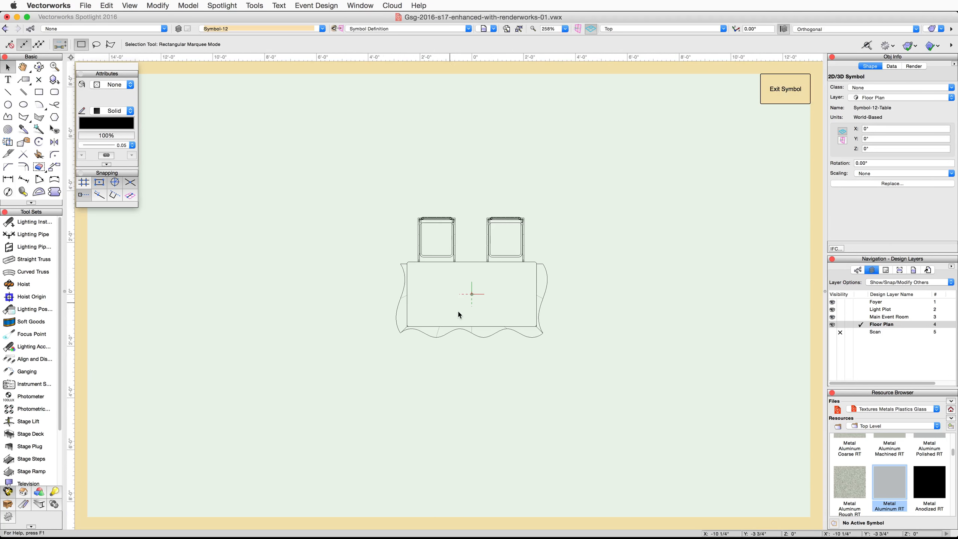
double_click(490, 327)
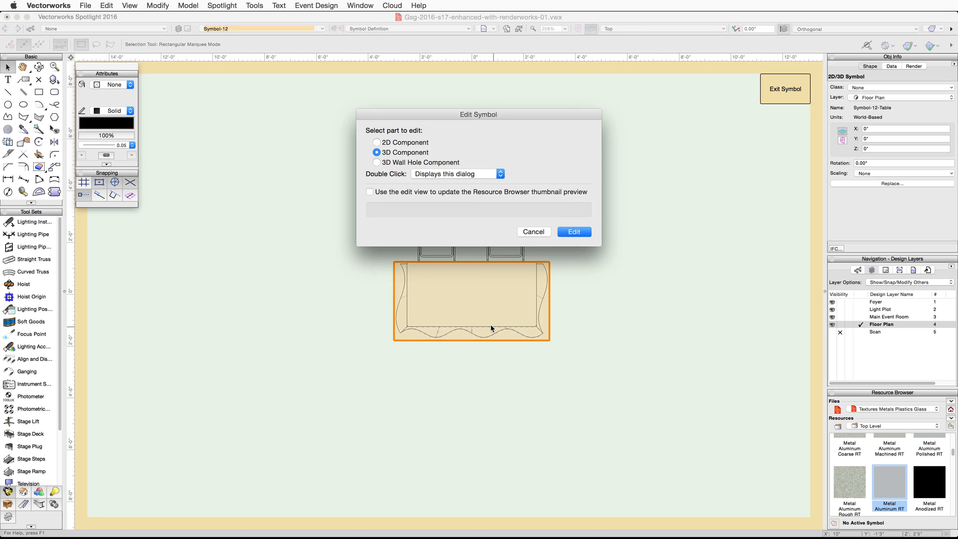
left_click(587, 230)
Show the table symbol in a Right Isometric view rendered with OpenGL
left_click(723, 29)
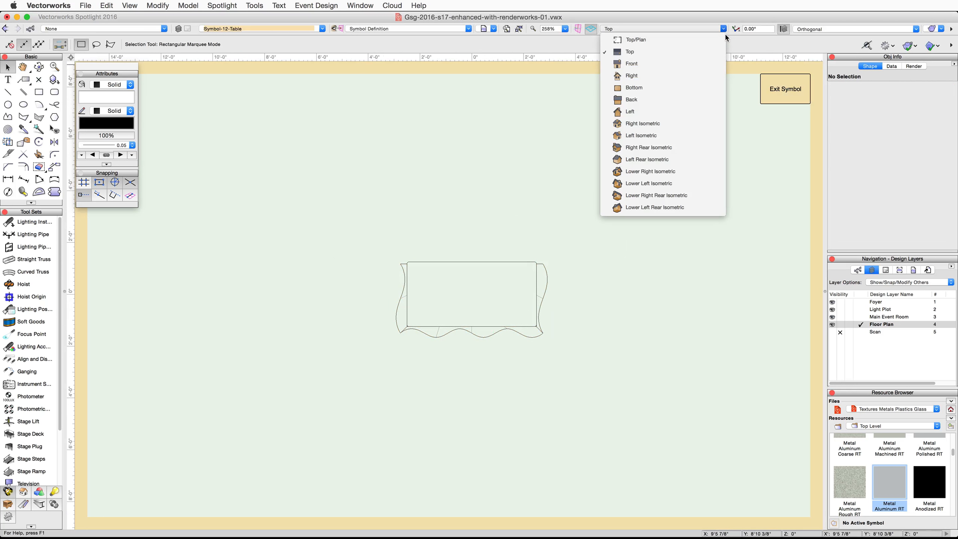
left_click(713, 123)
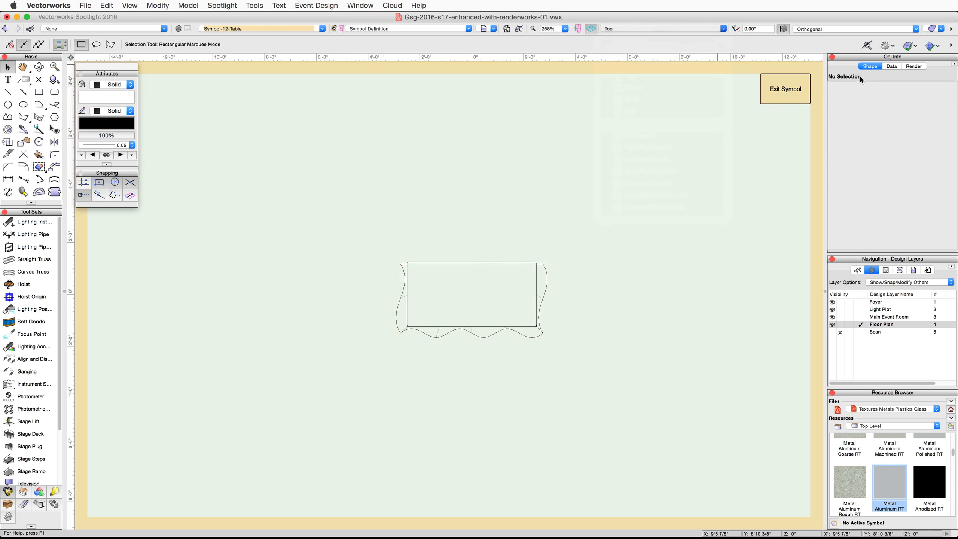
left_click(941, 29)
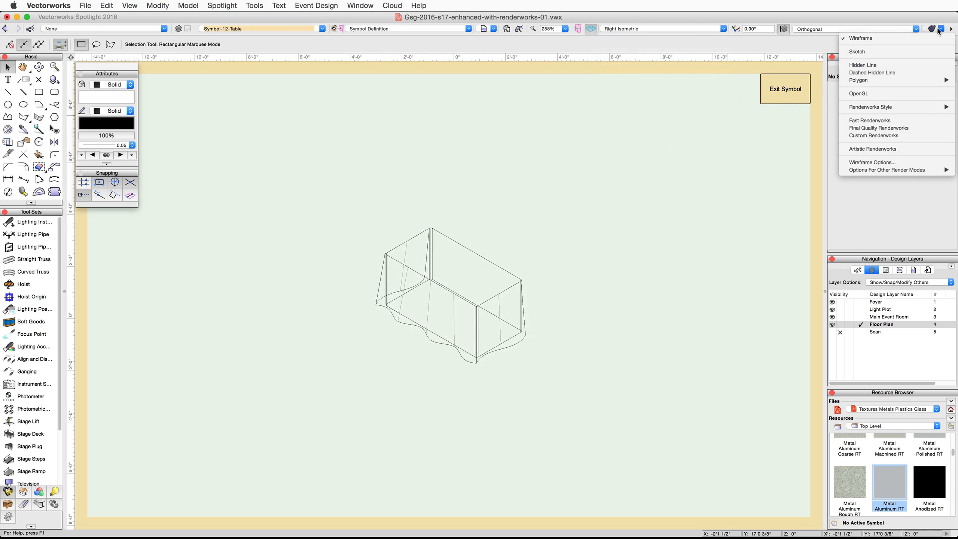
left_click(902, 93)
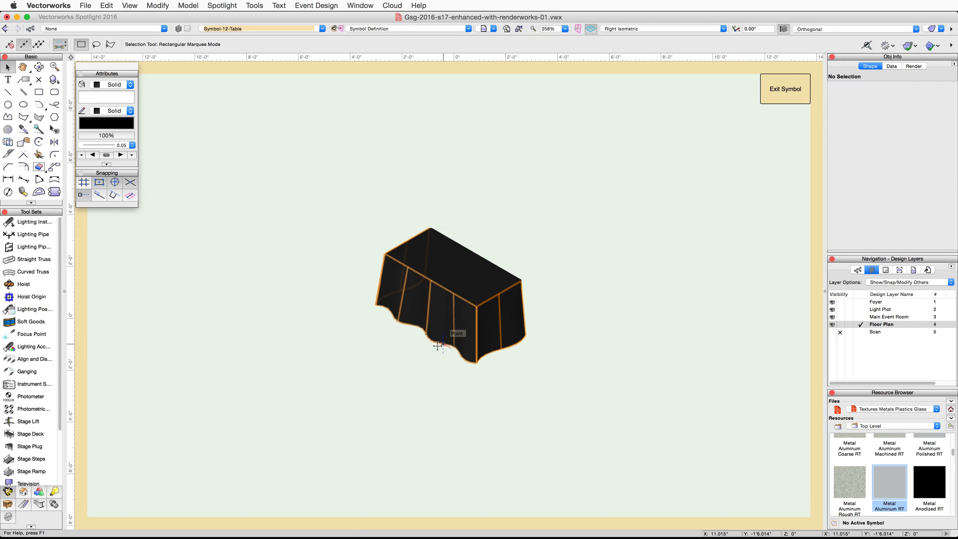
Ungroup the soft goods tablecloth into separate surfaces, confirming the ungrouping of high-level objects, and clear the selection
left_click(437, 346)
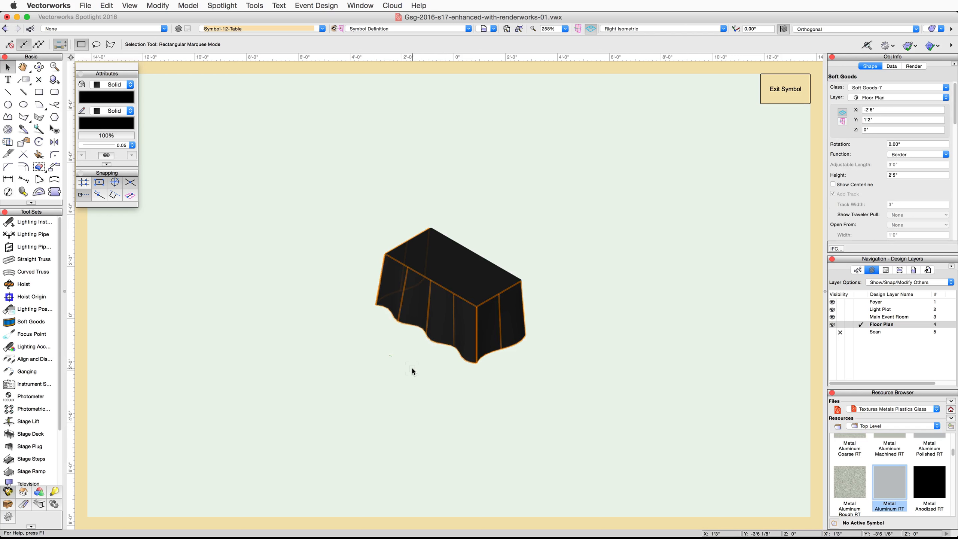
left_click(148, 6)
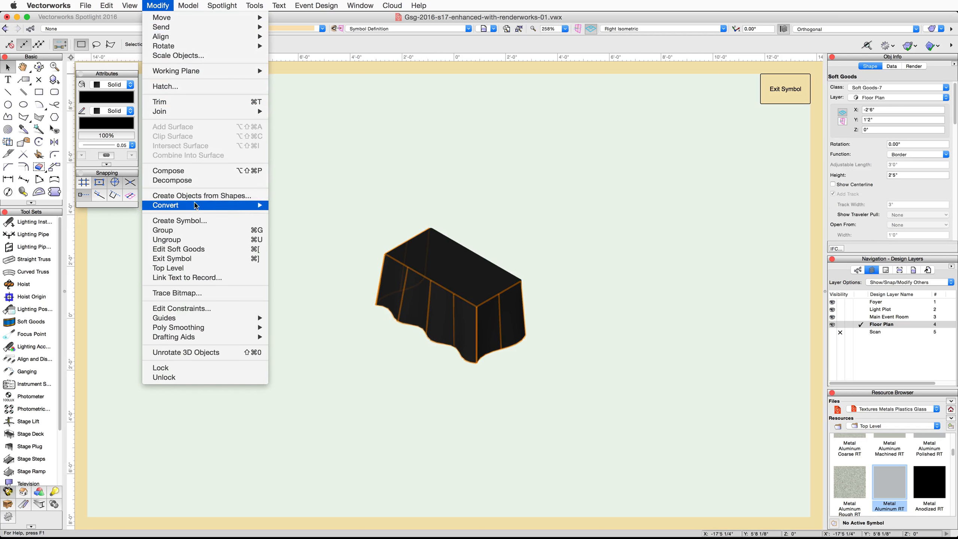
left_click(191, 239)
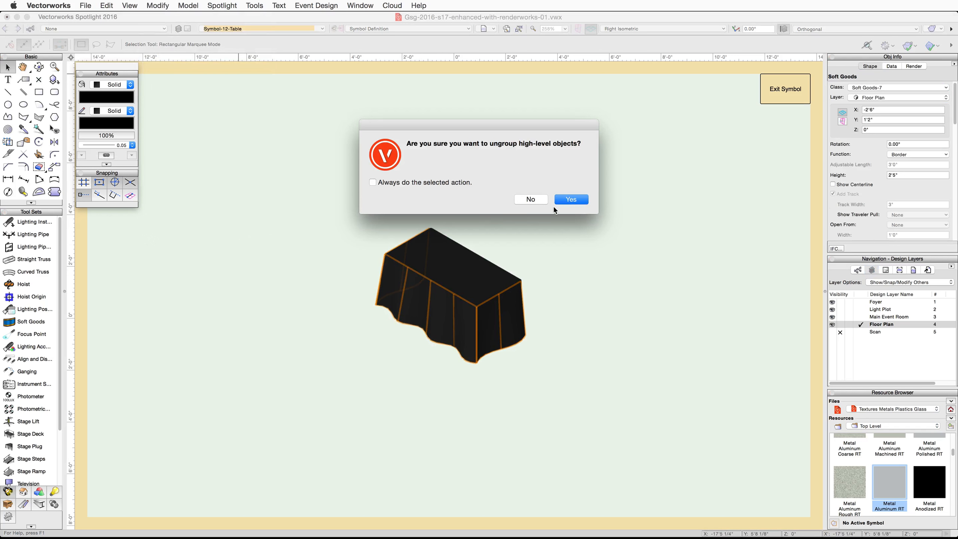
left_click(570, 199)
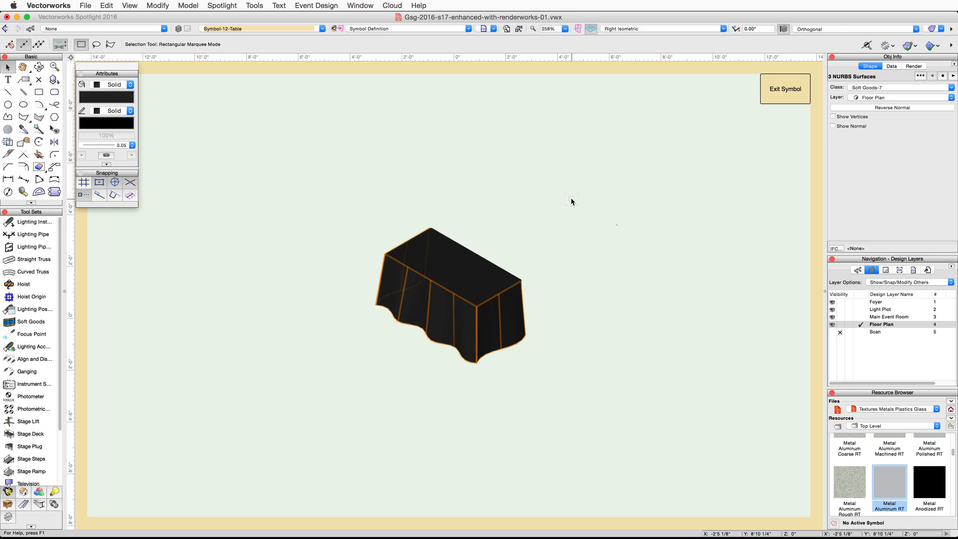
left_click(380, 382)
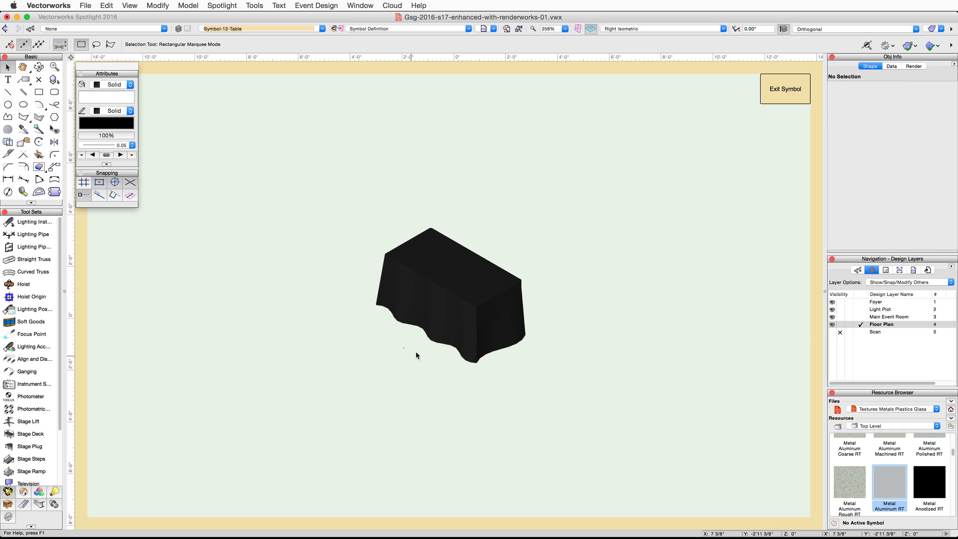
Add a decal to the tablecloth's long front surface from the image VW logo-white.png, allowing the texture map type change
left_click(429, 336)
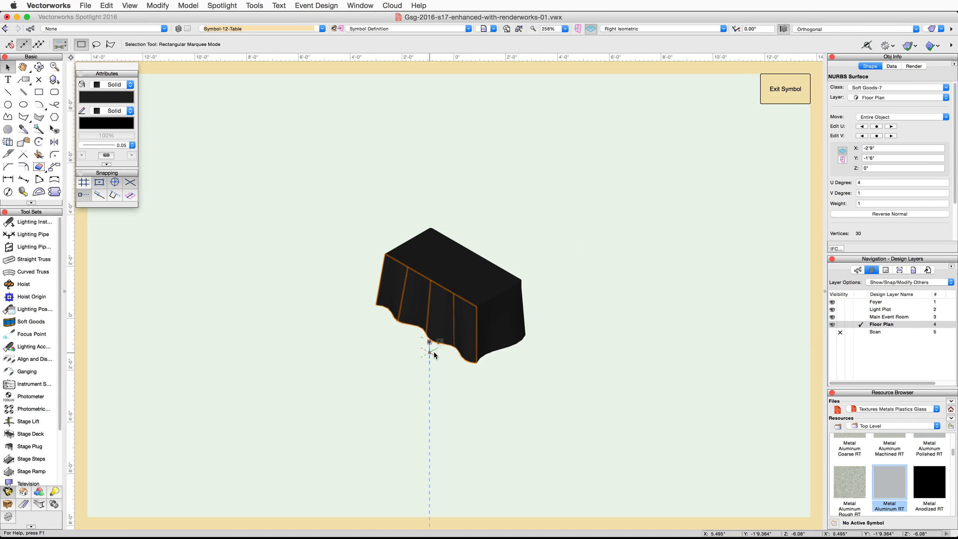
left_click(915, 67)
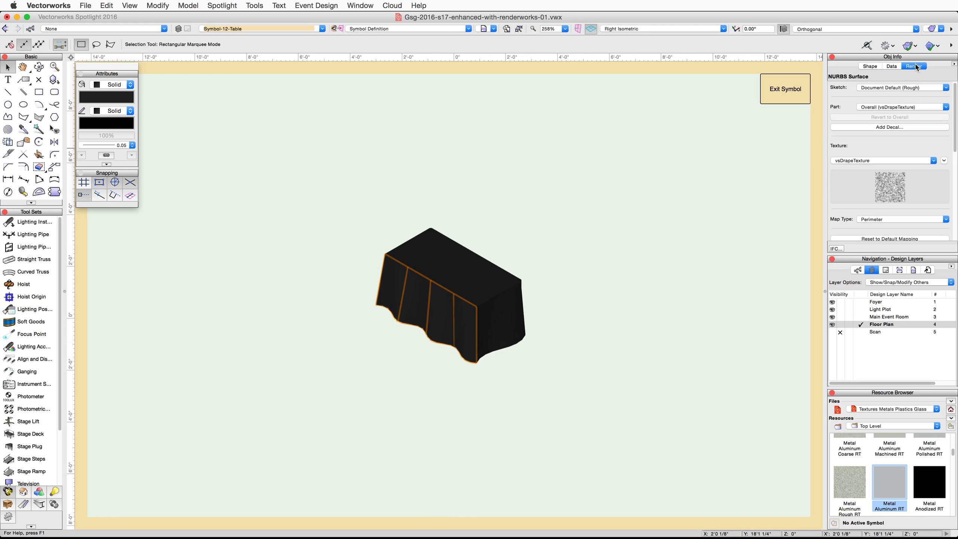
left_click(890, 128)
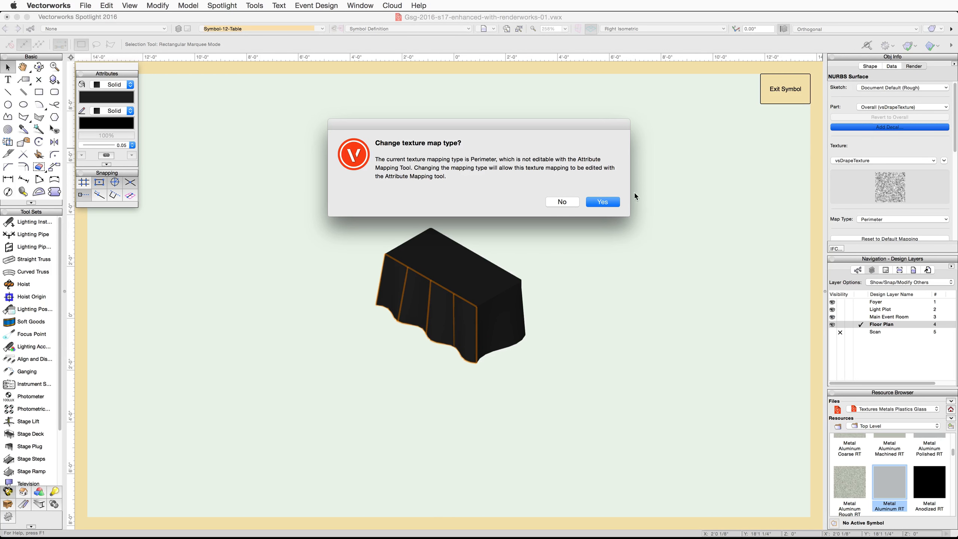
left_click(603, 202)
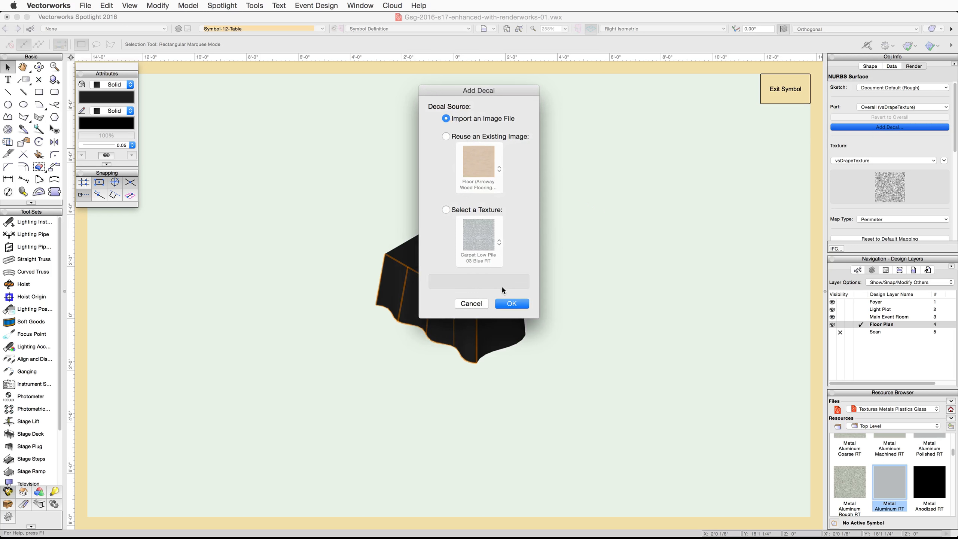
left_click(510, 303)
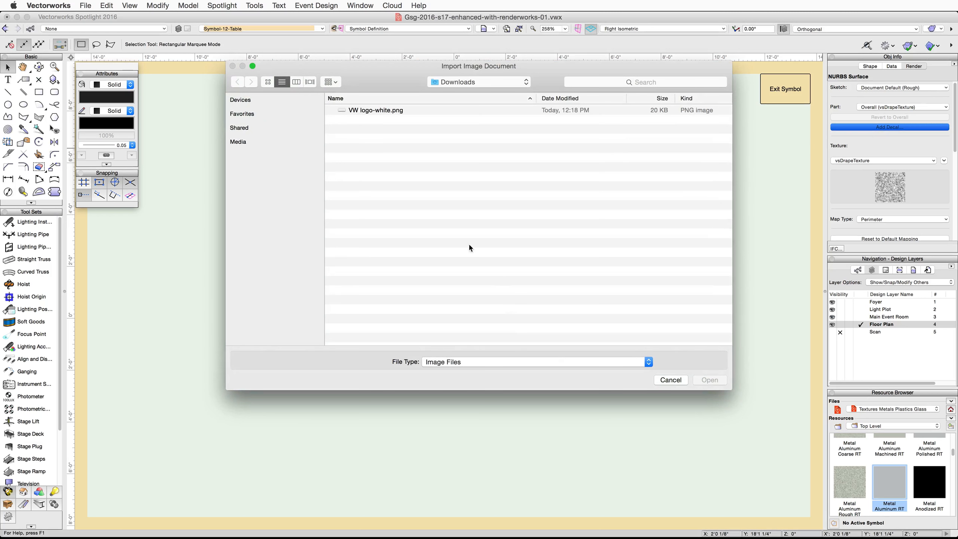
left_click(354, 111)
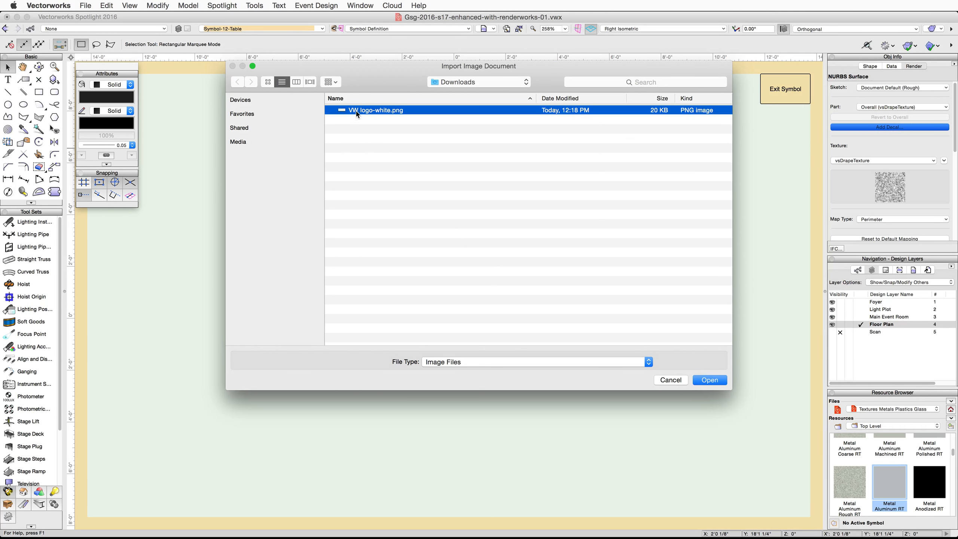
left_click(709, 381)
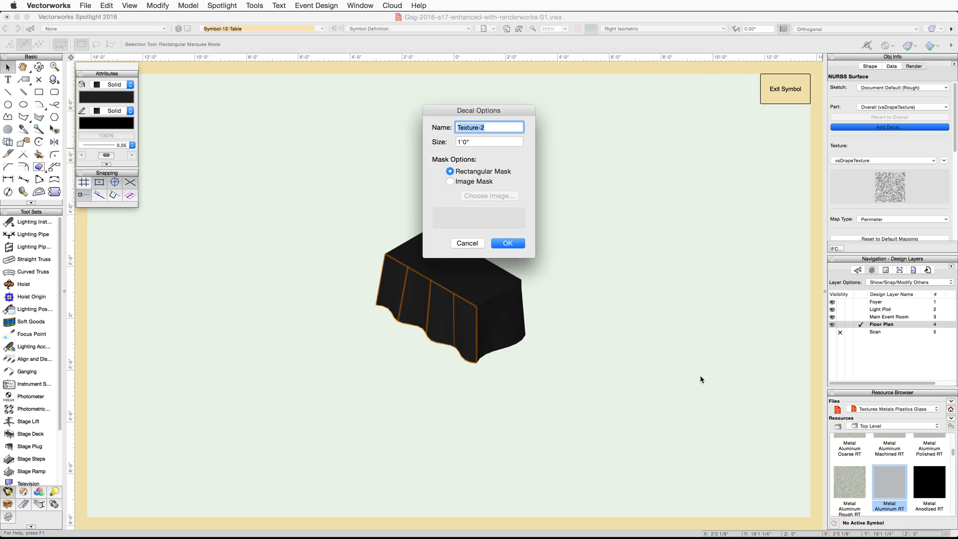
Name the decal Table Decal and give it an image mask using This Decal's Color with Transparent Color as the source
type("Table Decal")
left_click(460, 182)
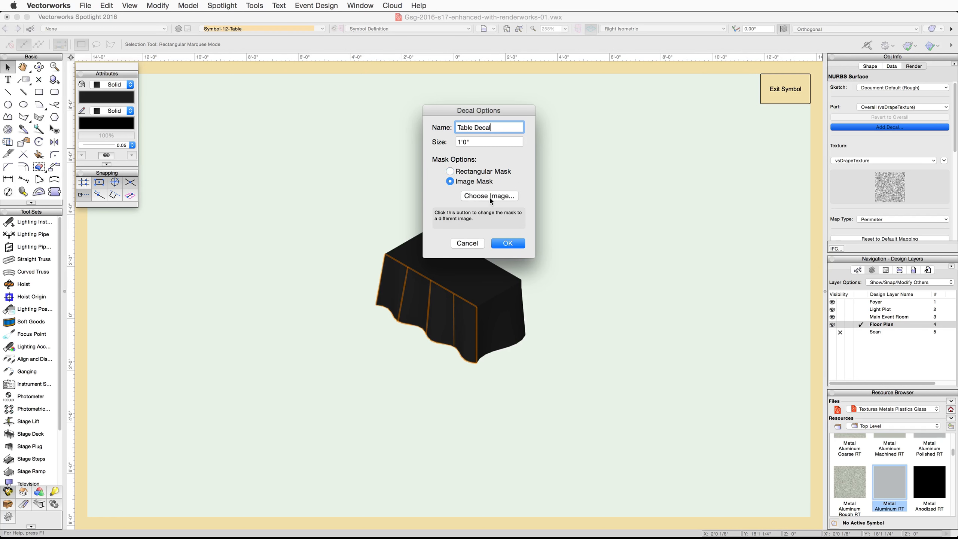
left_click(491, 199)
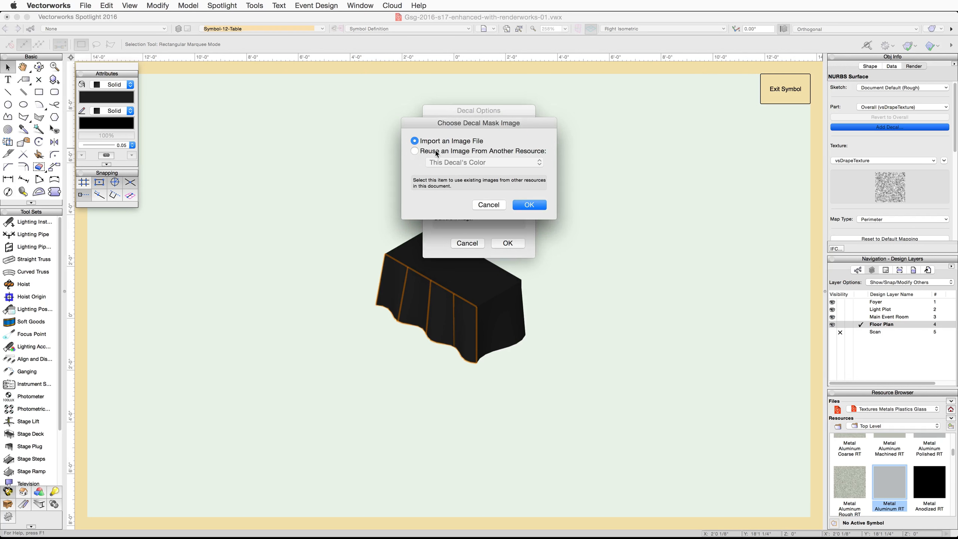
left_click(436, 151)
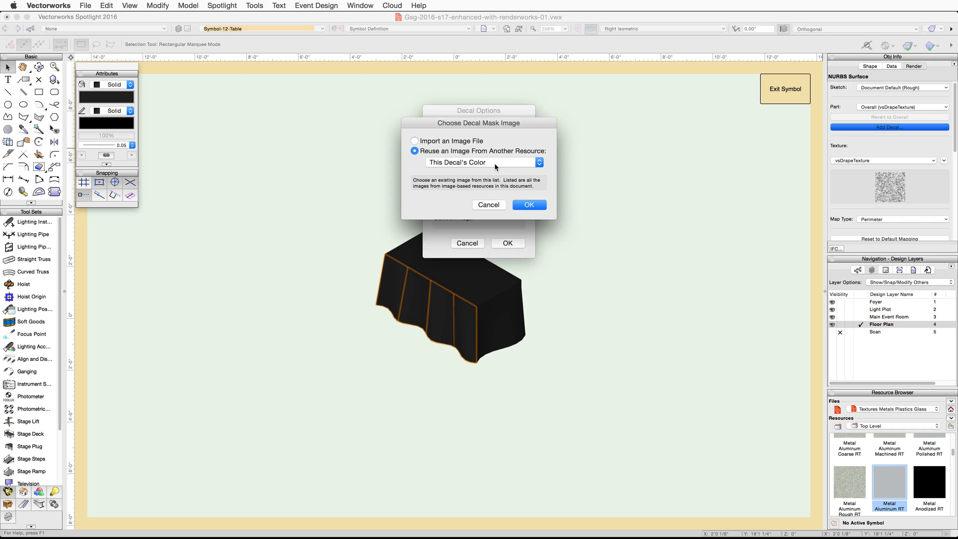
left_click(528, 205)
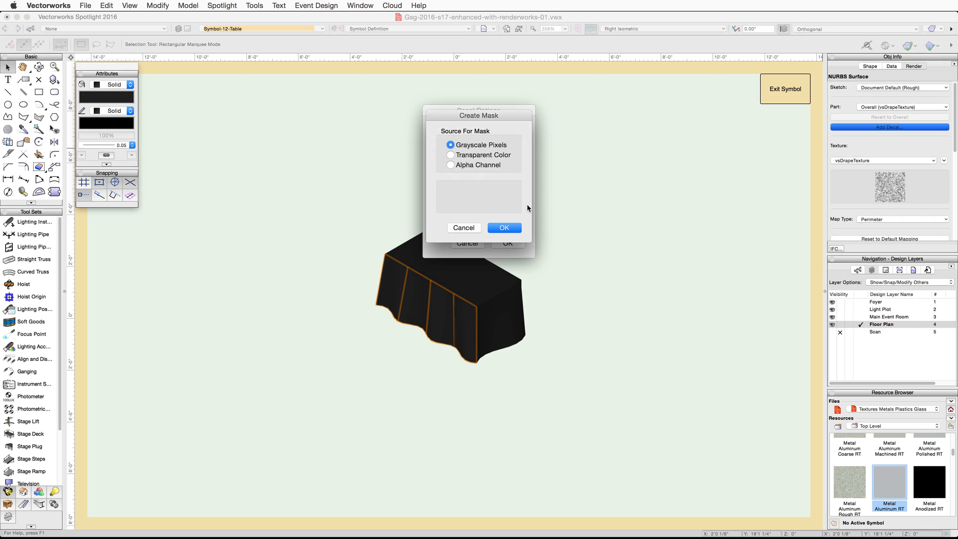
left_click(451, 156)
left_click(502, 227)
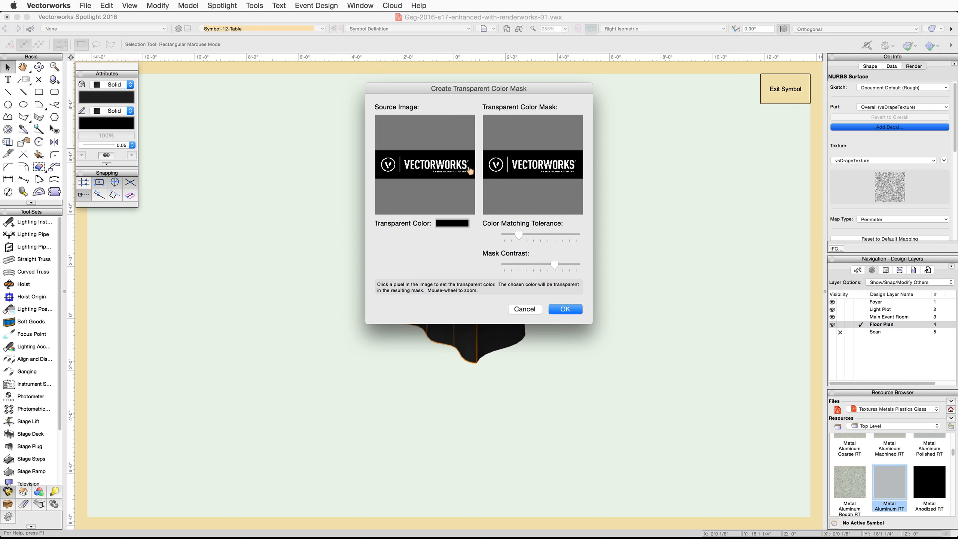
left_click(564, 310)
left_click(508, 241)
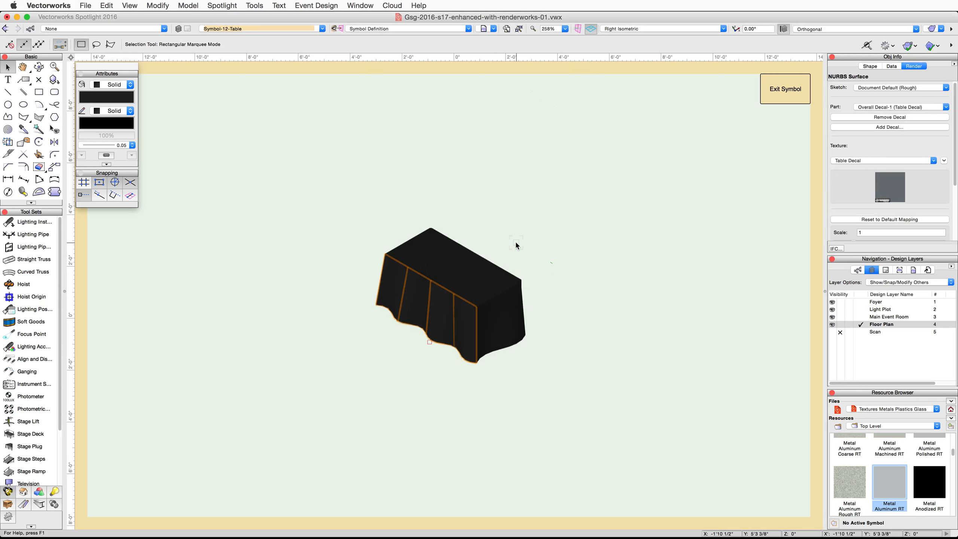
Align the decal mapping to the cloth's long front surface and move the logo toward its middle, about -1'11" horizontally and -2" vertically
left_click(10, 145)
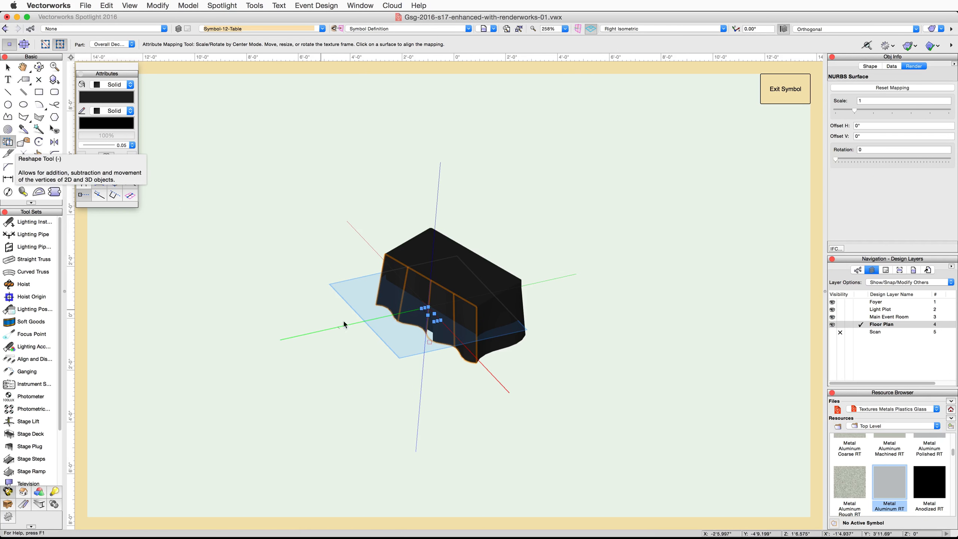
left_click(444, 306)
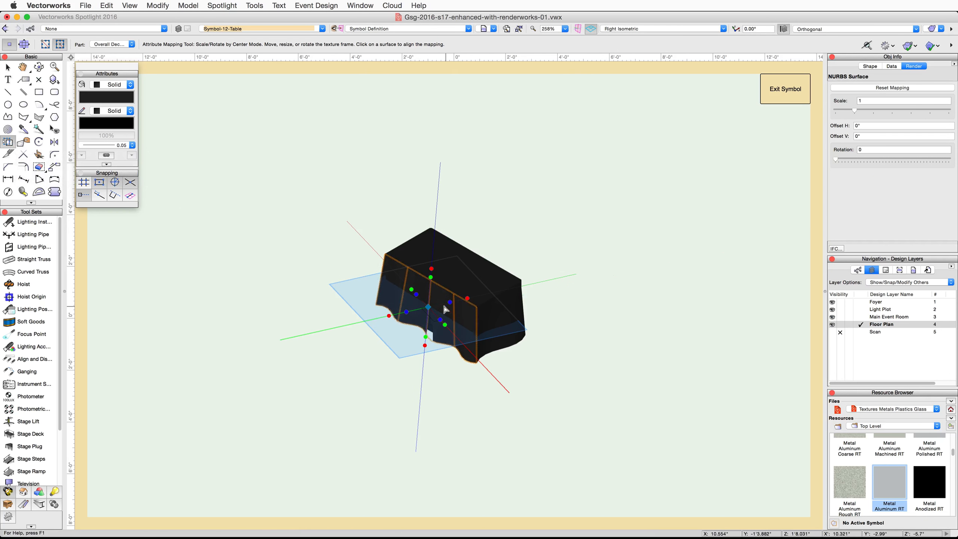
left_click(451, 317)
scroll(441, 317, "up", 1)
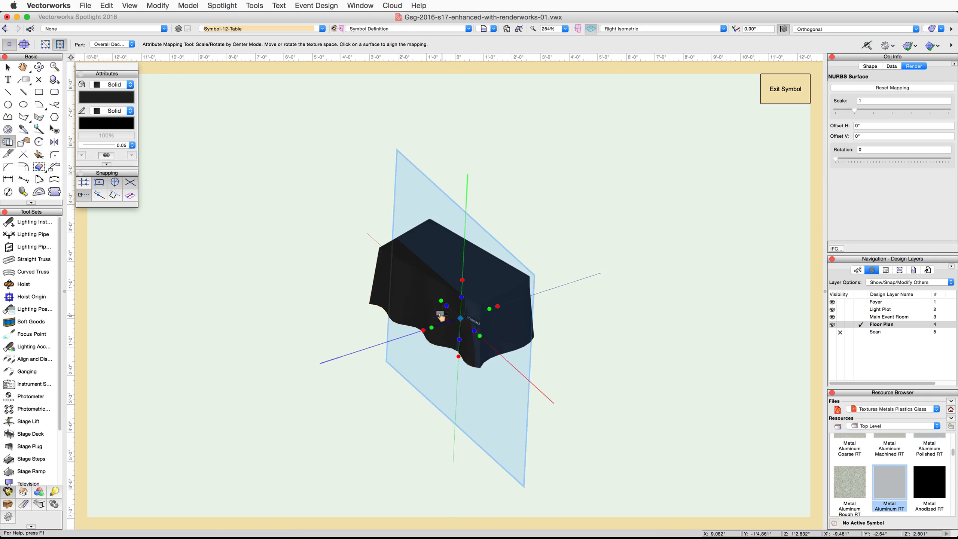
scroll(441, 317, "up", 6)
left_click(493, 325)
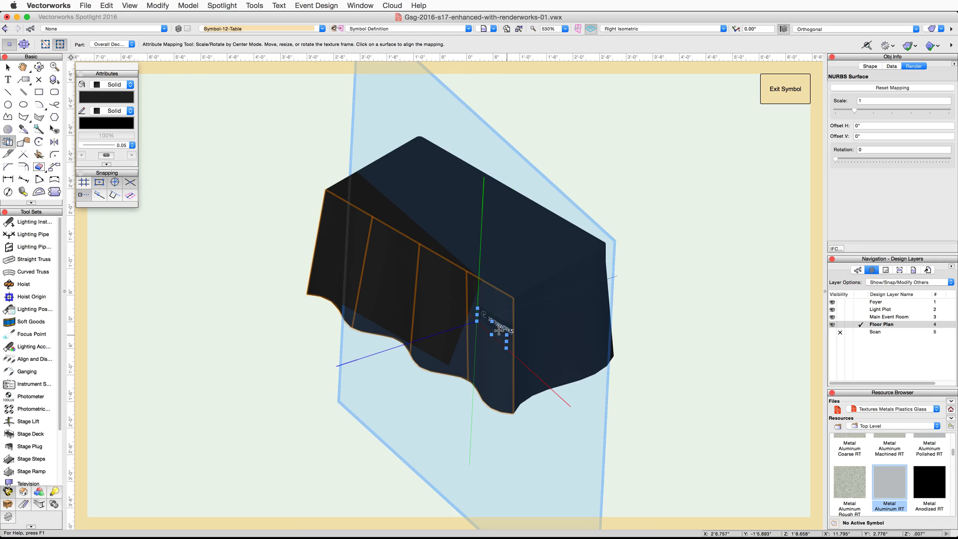
left_click_drag(499, 330, 401, 281)
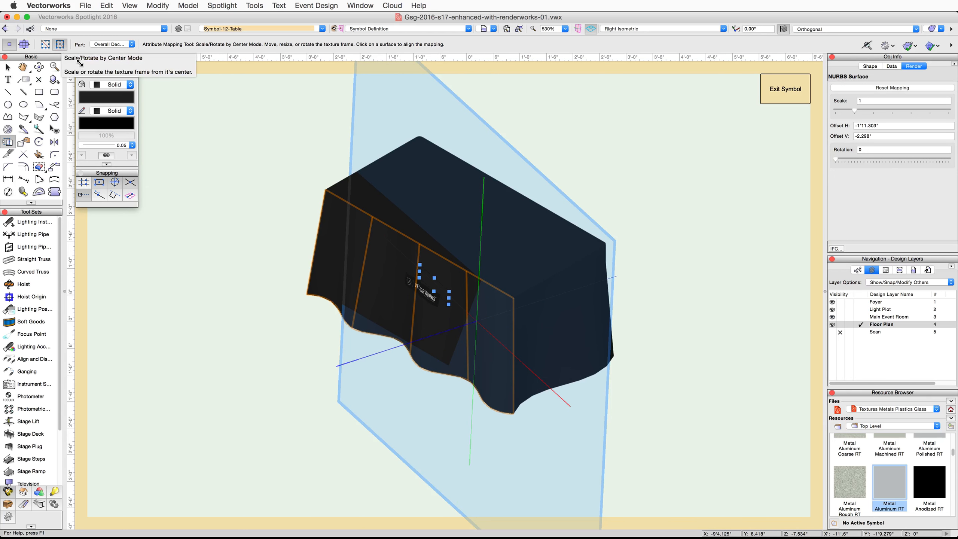
Scale the logo decal to about 4.85 across the cloth front and shift it to offsets of about -3'11" horizontal and -11" vertical
scroll(447, 298, "up", 2)
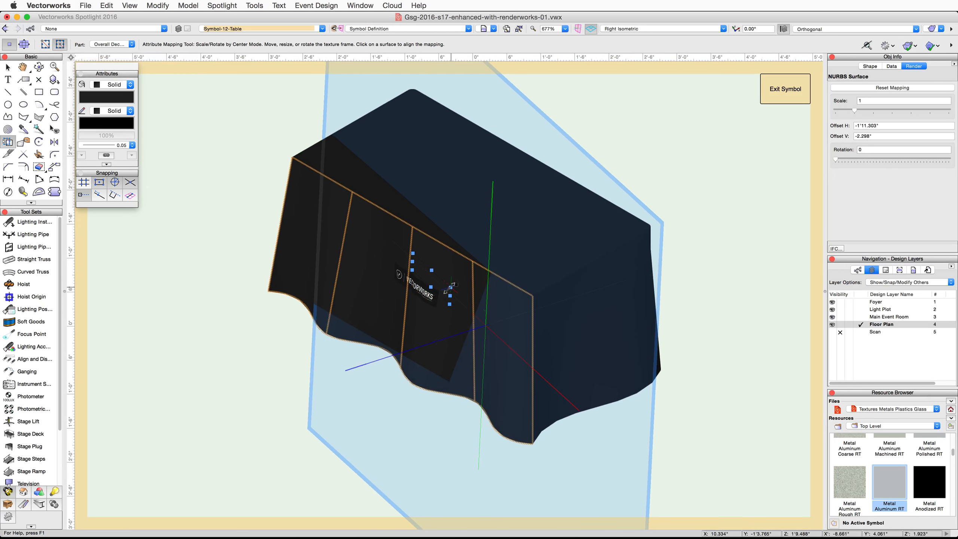
left_click_drag(448, 294, 527, 281)
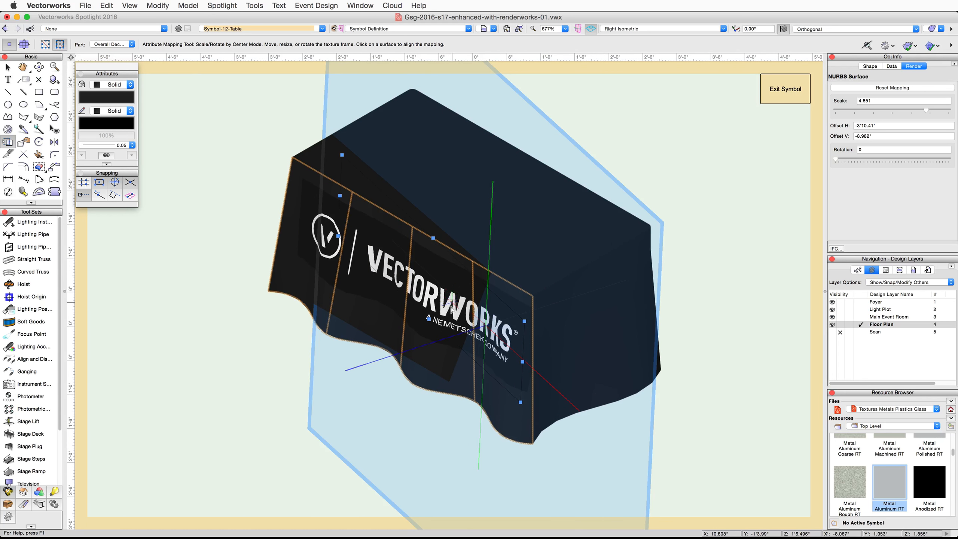
mouse_move(481, 343)
left_mouse_down()
mouse_move(471, 320)
mouse_move(409, 338)
mouse_move(474, 343)
left_mouse_up()
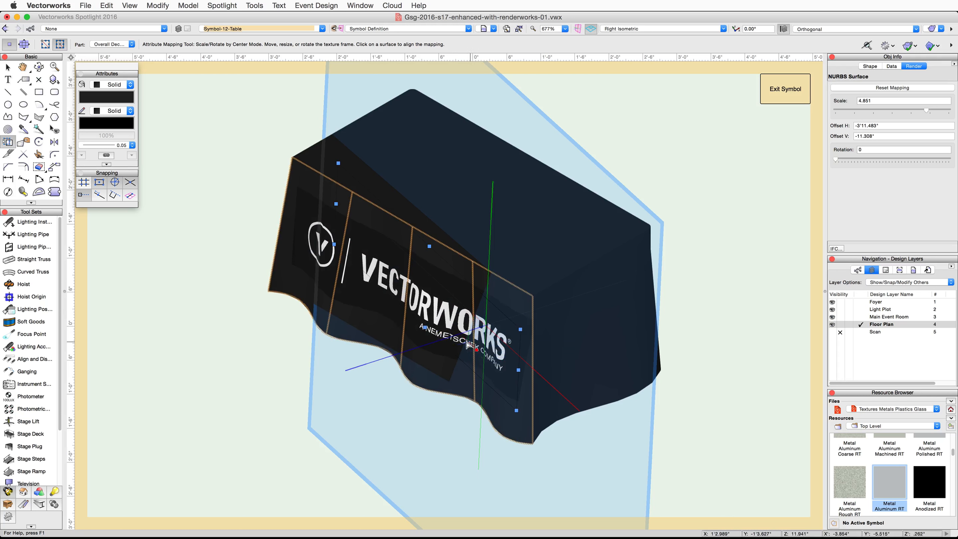
key("x")
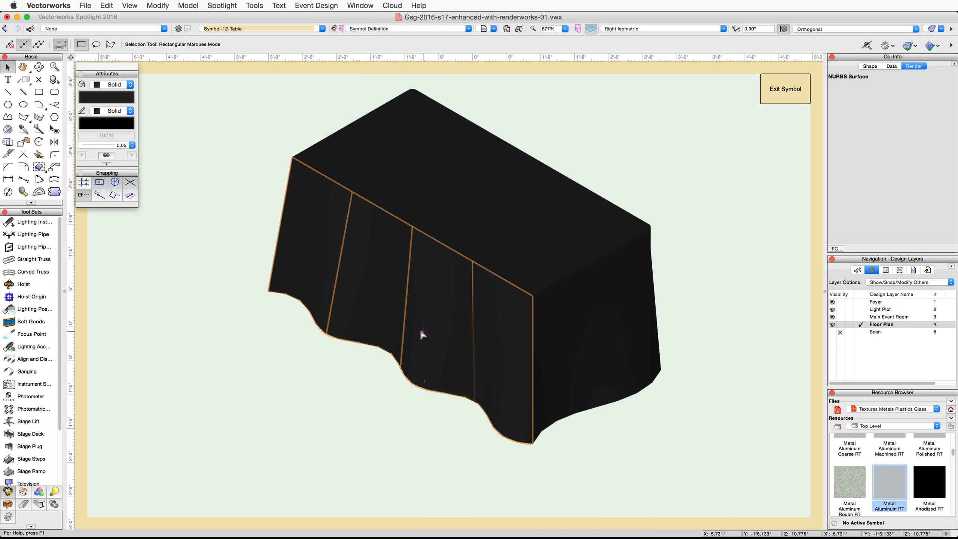
Render the unselected table in Final Quality Renderworks, and exit both nested symbols back to the floor plan
left_click(371, 395)
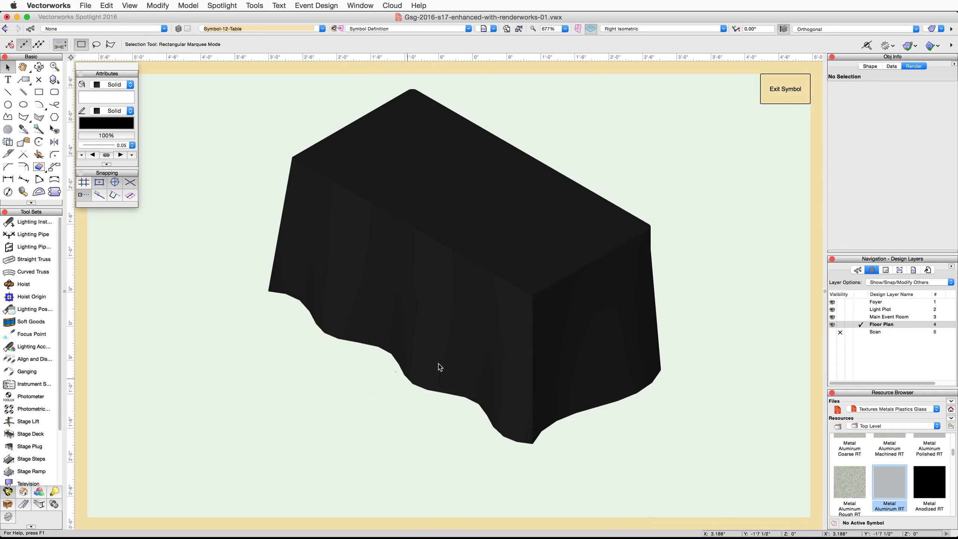
left_click(923, 30)
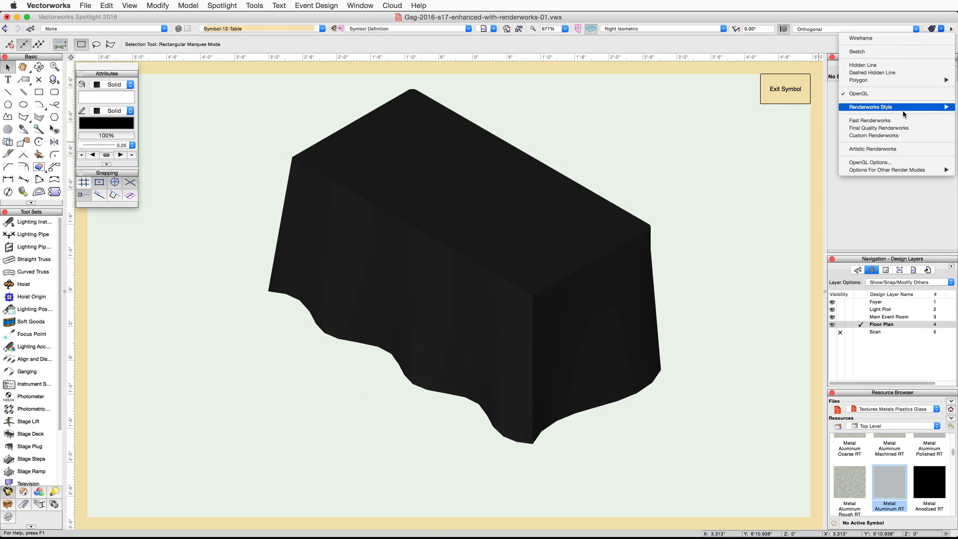
left_click(894, 126)
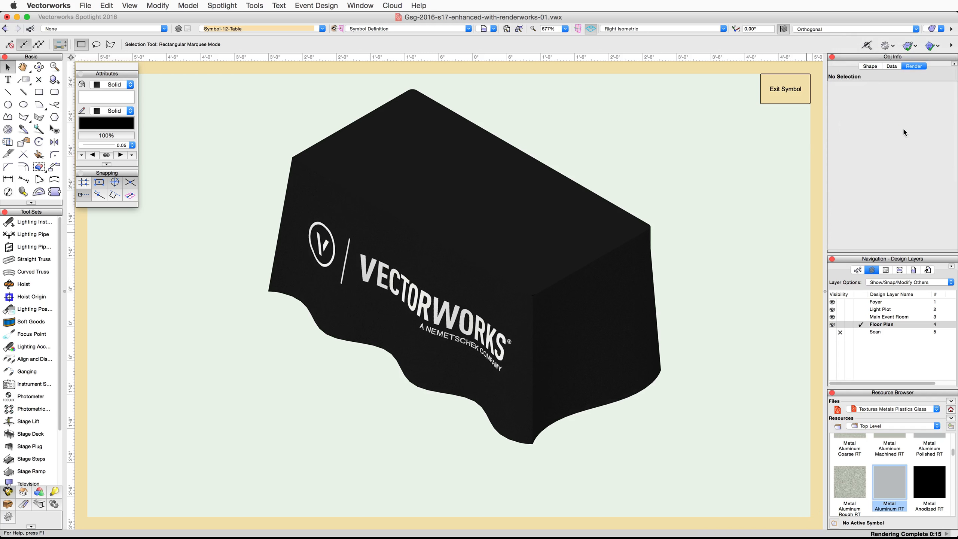
left_click(781, 93)
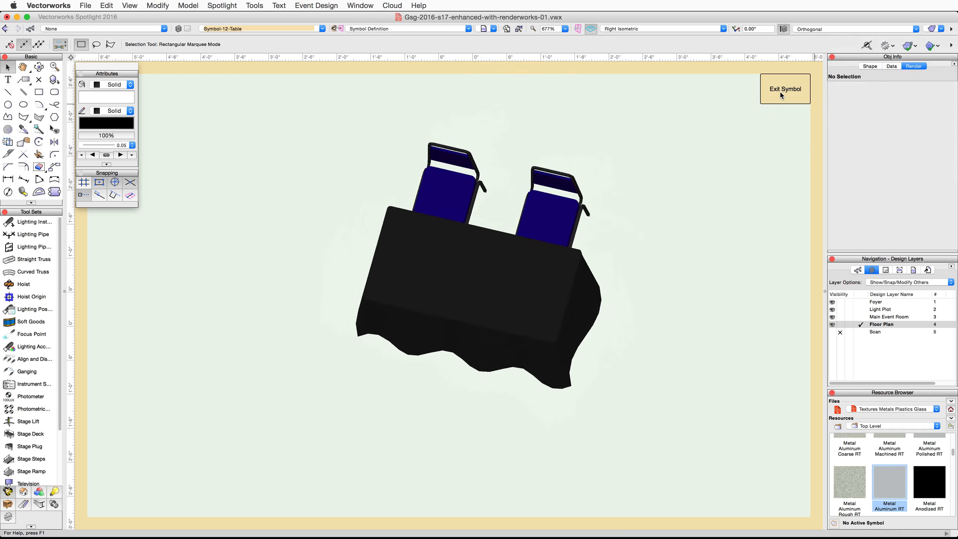
left_click(780, 93)
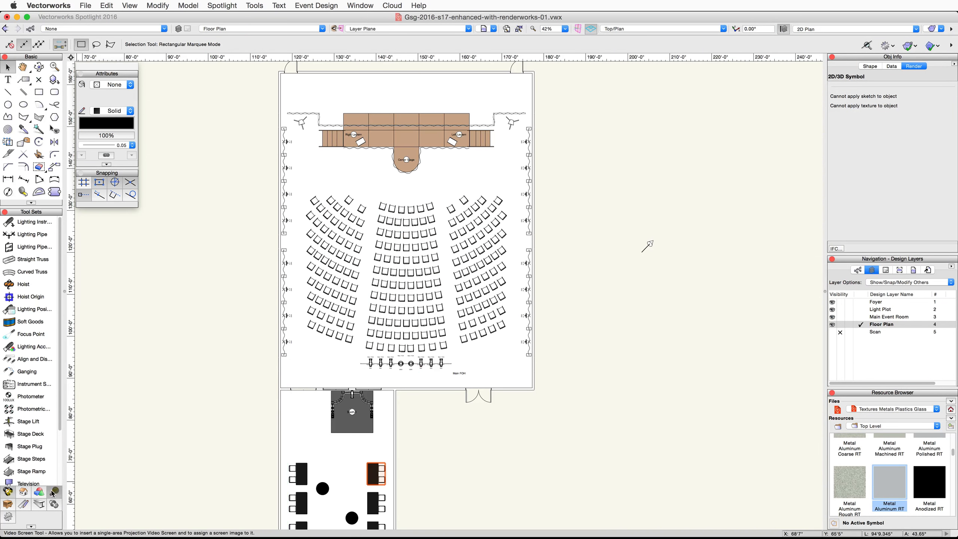
Place a Renderworks camera near the main room's rear left, aimed at the thrust stage front, and align its view cone edge with the left stairs' outer corner
left_click(53, 493)
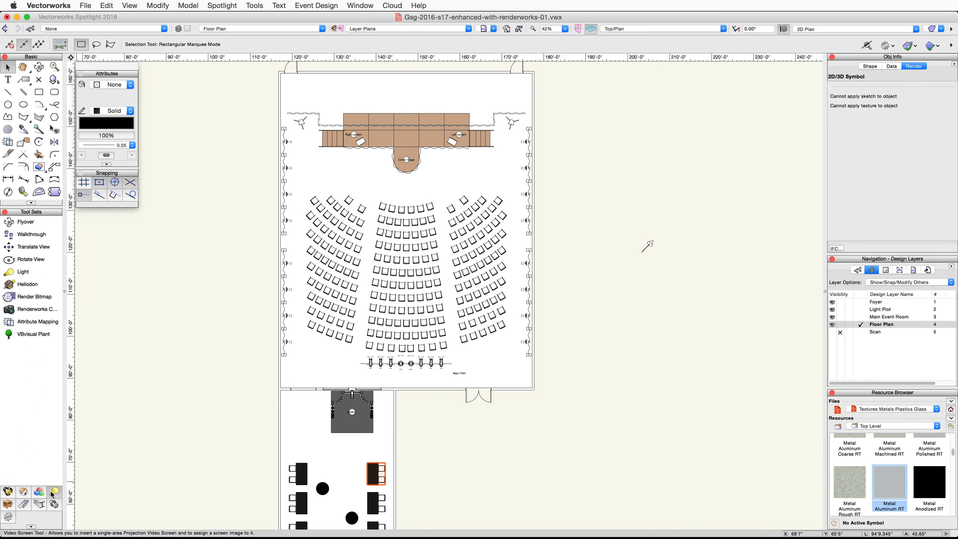
left_click(35, 312)
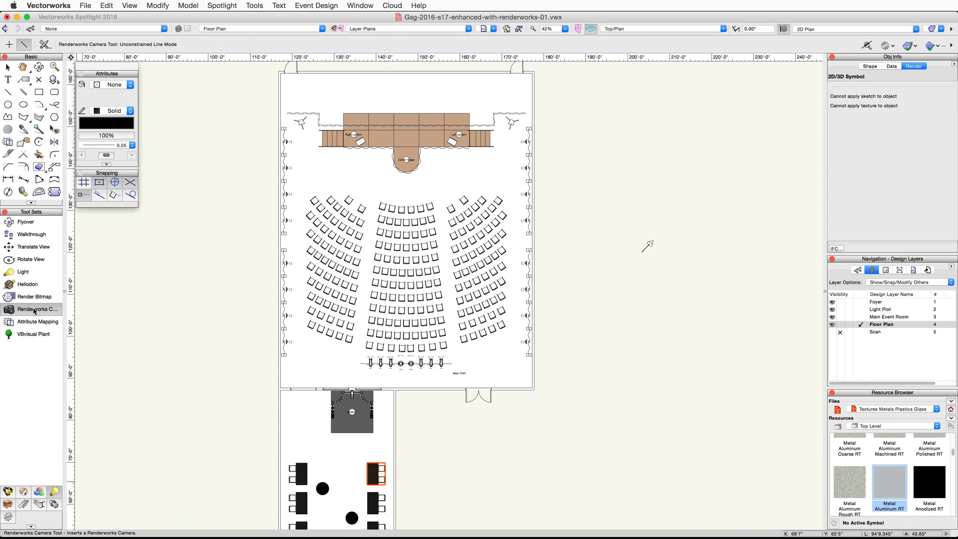
left_click(319, 356)
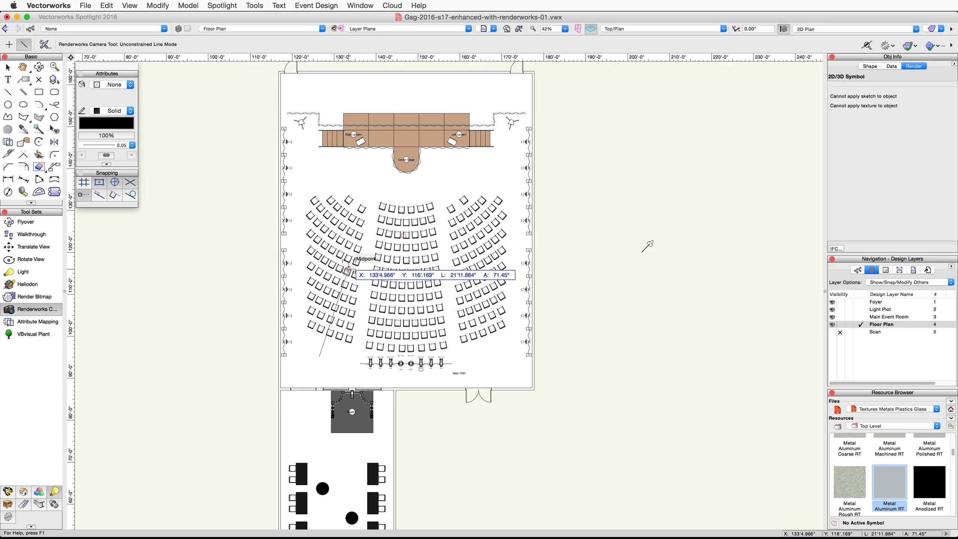
left_click(406, 173)
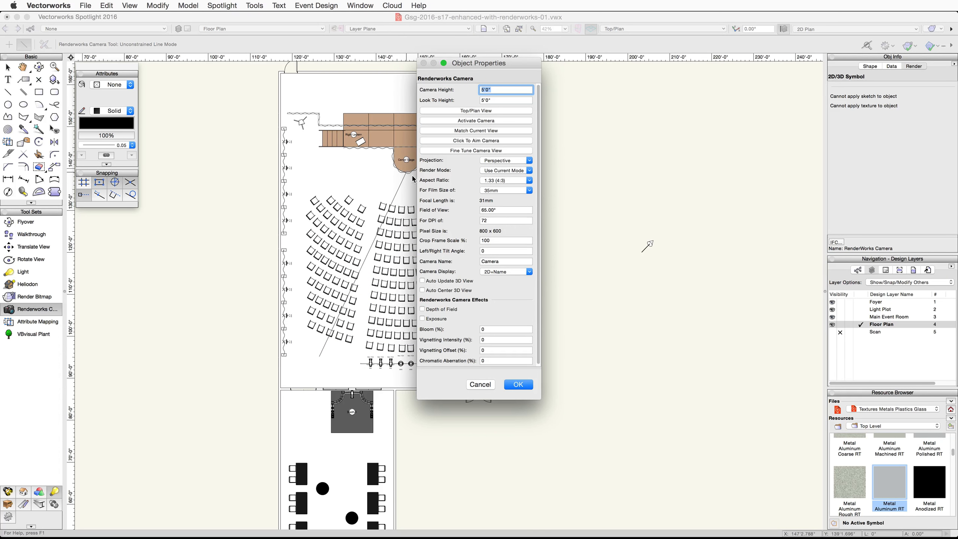
left_click(529, 388)
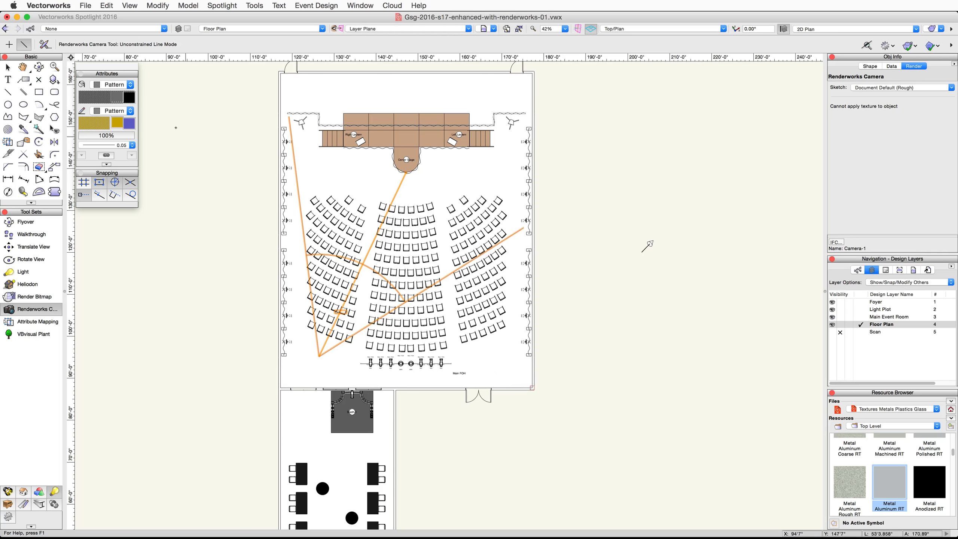
left_click(8, 68)
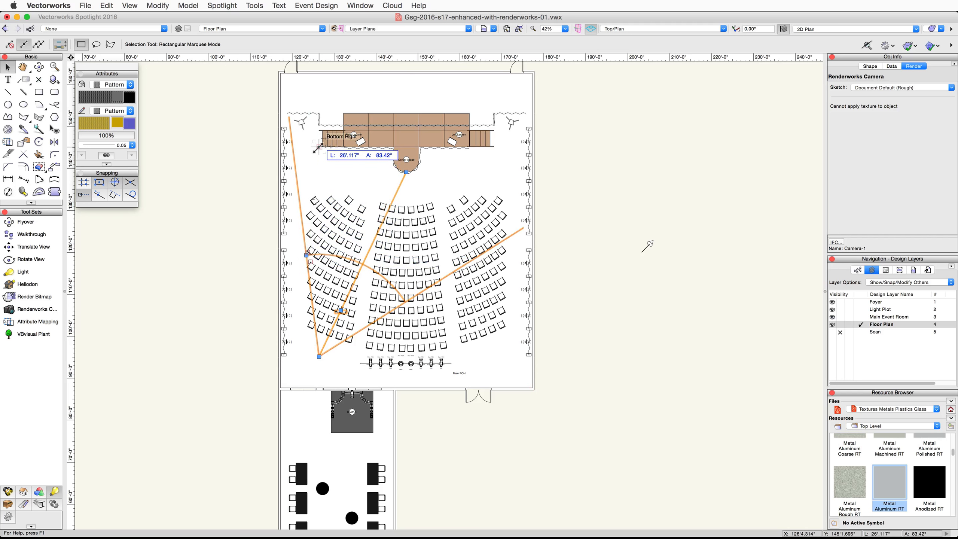
left_click_drag(316, 148, 319, 147)
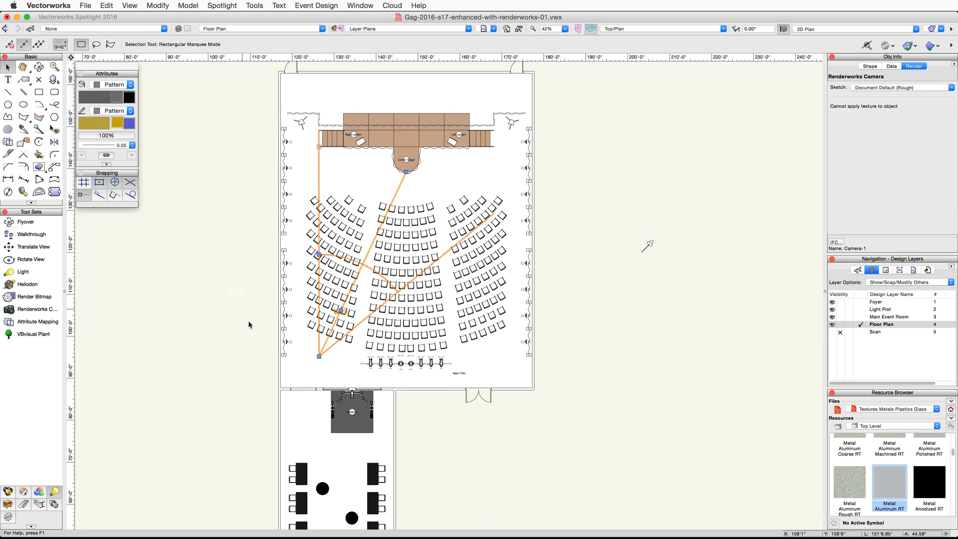
Activate the new camera's perspective view and render it in OpenGL
double_click(328, 350)
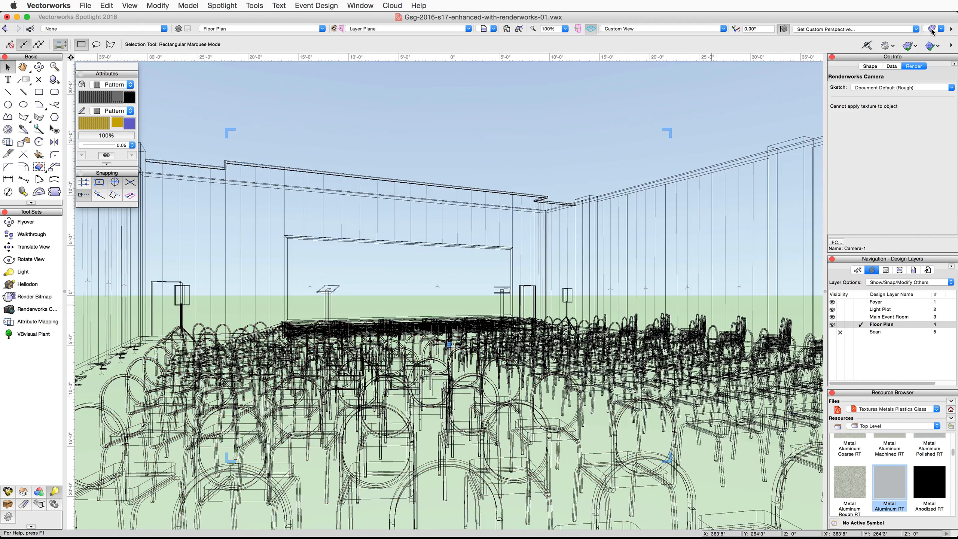
left_click(942, 29)
left_click(905, 94)
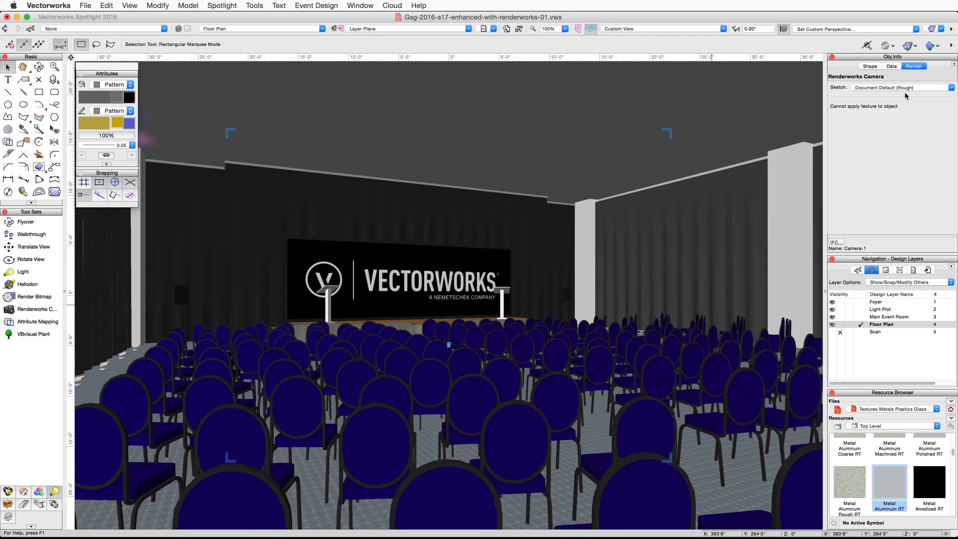
Fine-tune the camera view by setting the camera height to 6'
left_click(871, 67)
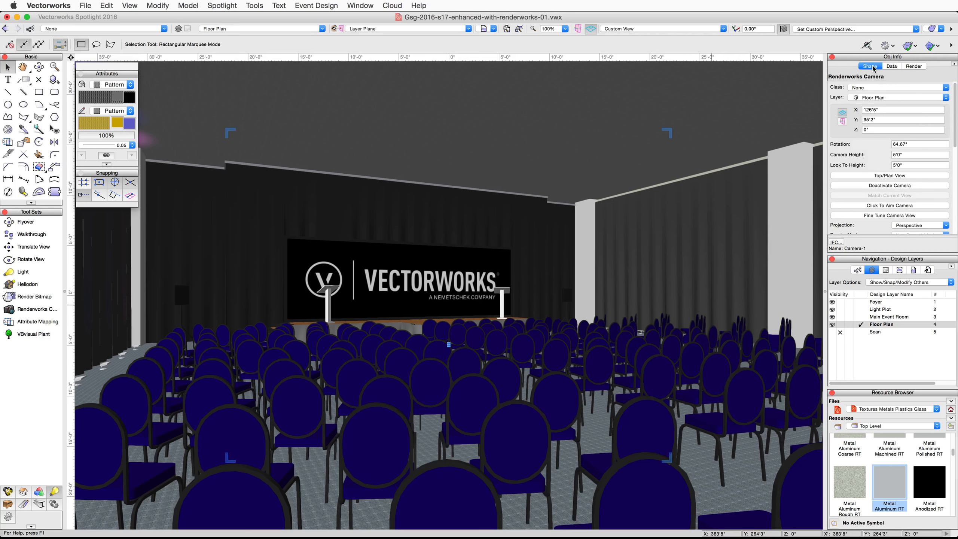
left_click(865, 216)
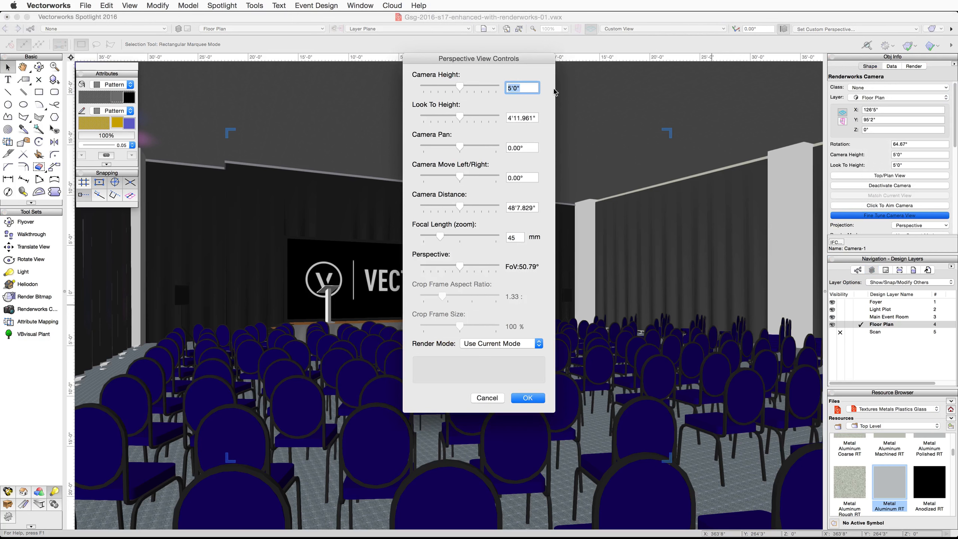
left_click_drag(515, 60, 820, 108)
left_click(879, 114)
type("6'")
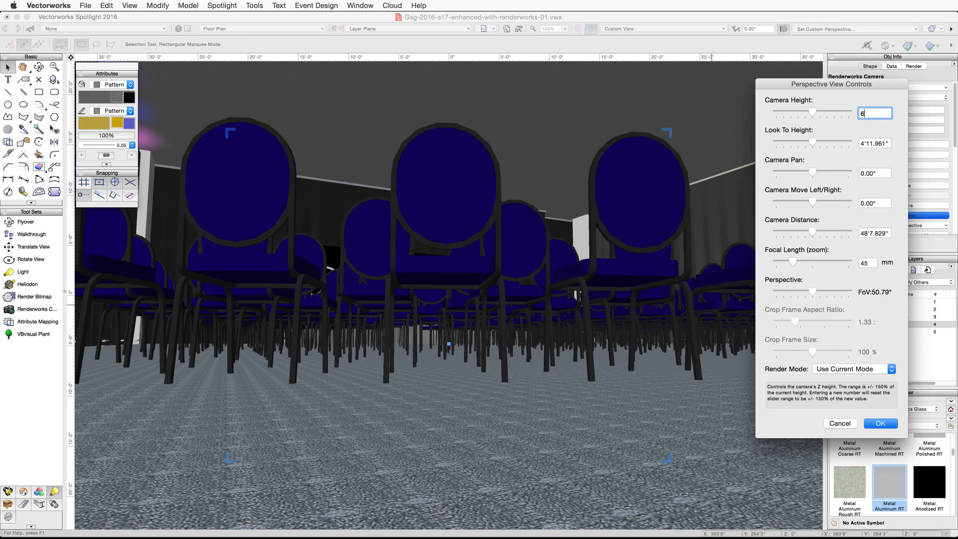
left_click(879, 423)
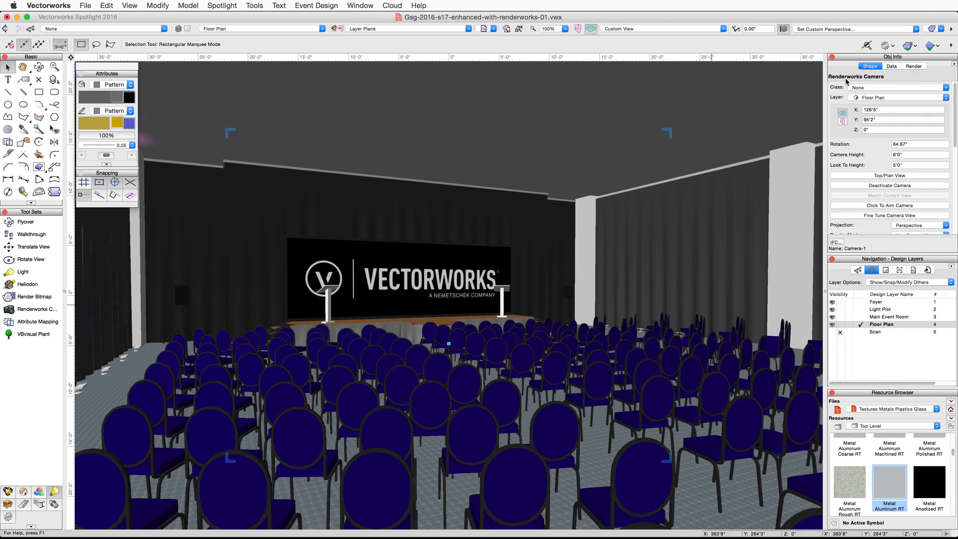
Start creating a viewport linked to the selected Renderworks camera
left_click(135, 6)
left_click(191, 199)
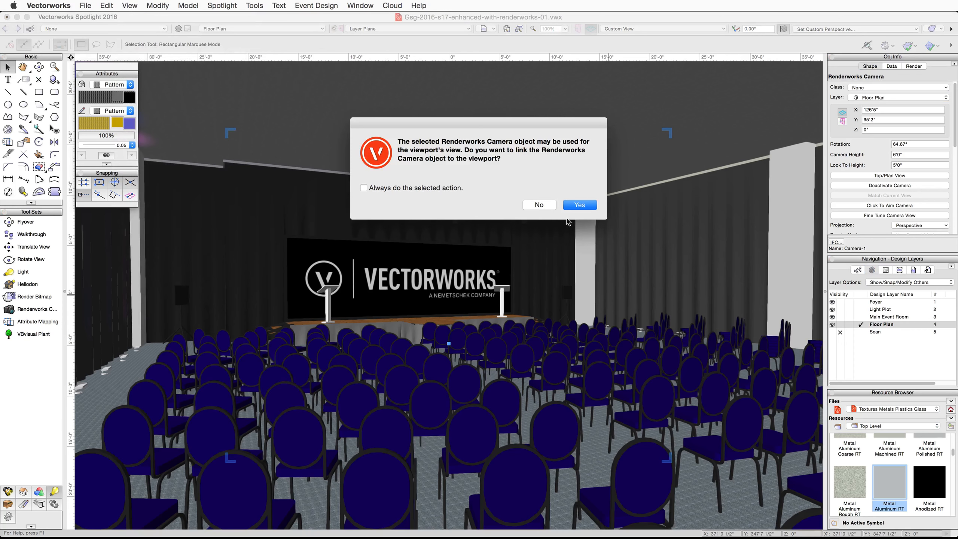
left_click(580, 205)
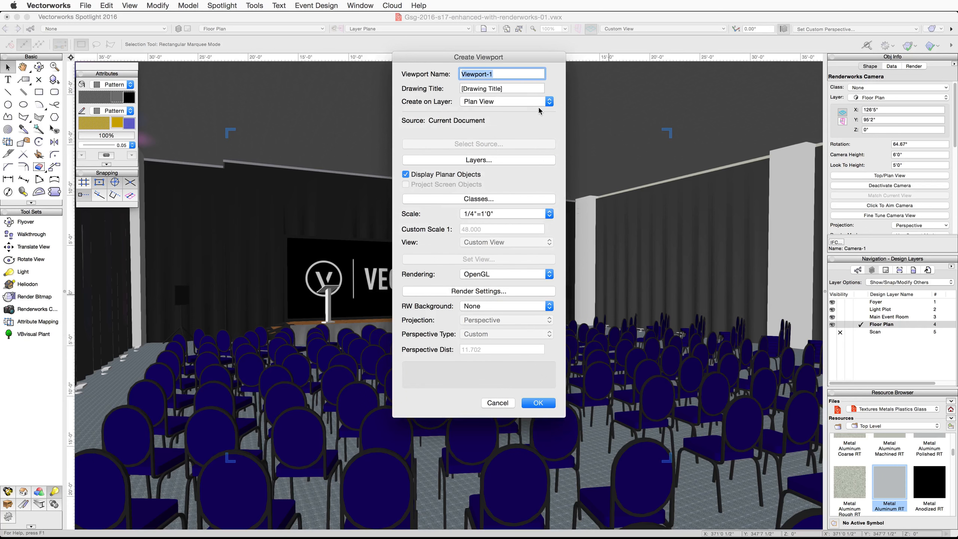
Add a new sheet layer for the viewport with sheet number Back of Paris Room and a blank sheet title
left_click(548, 101)
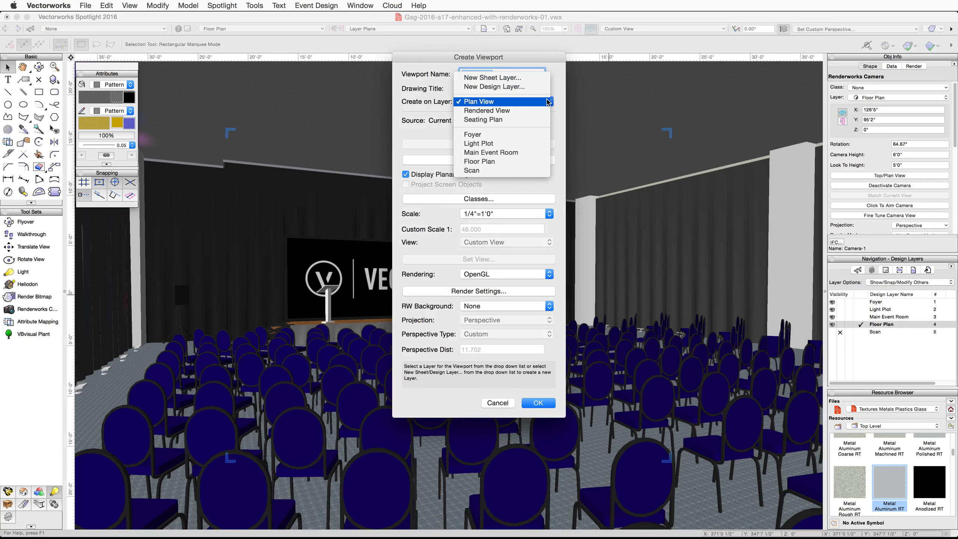
left_click(536, 79)
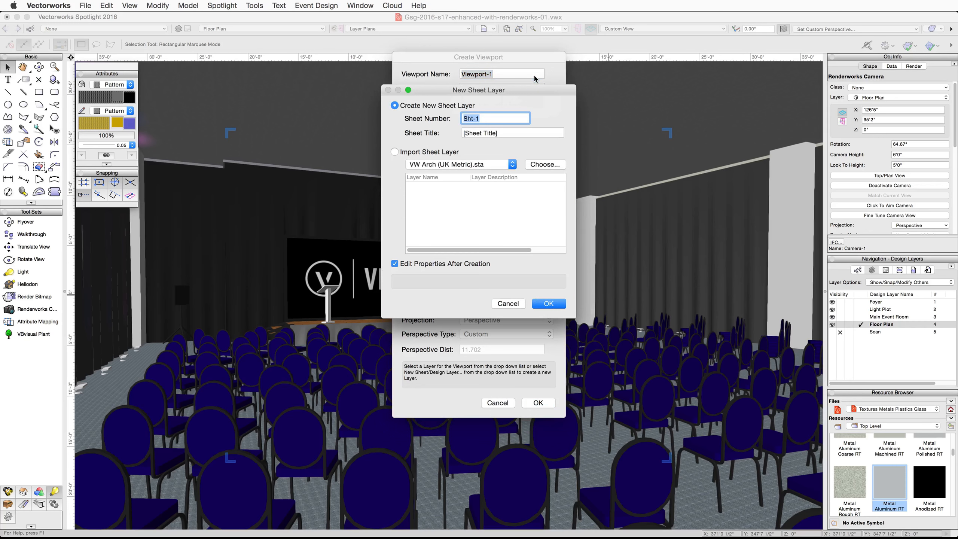
type("Back of Paris Room")
key("Tab")
key("BackSpace")
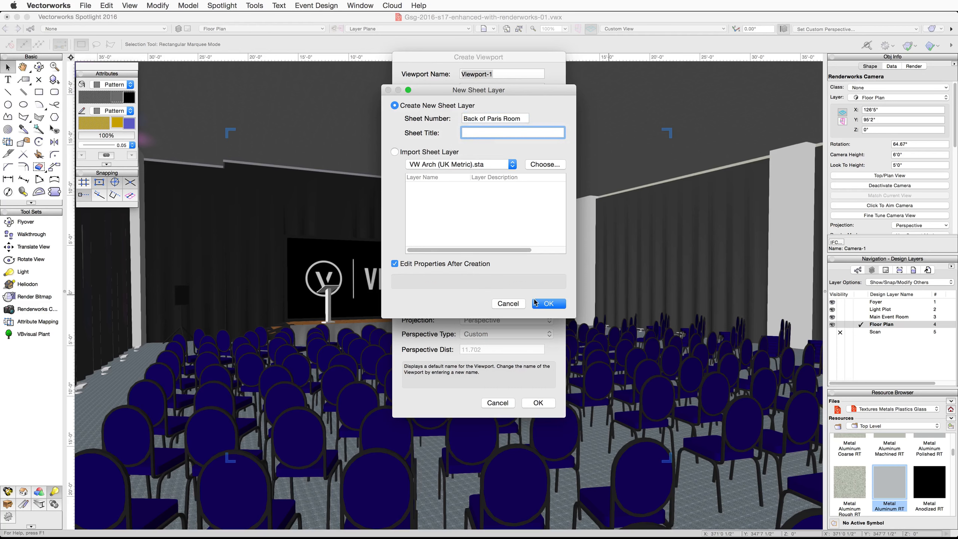
left_click(550, 305)
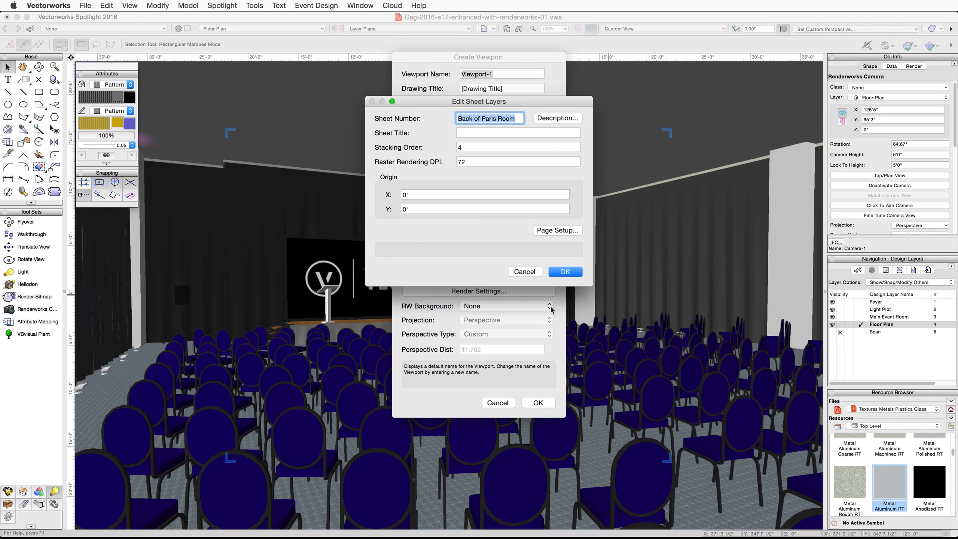
Choose a larger printable page size for the Back of Paris Room sheet and create the viewport on it
left_click(555, 230)
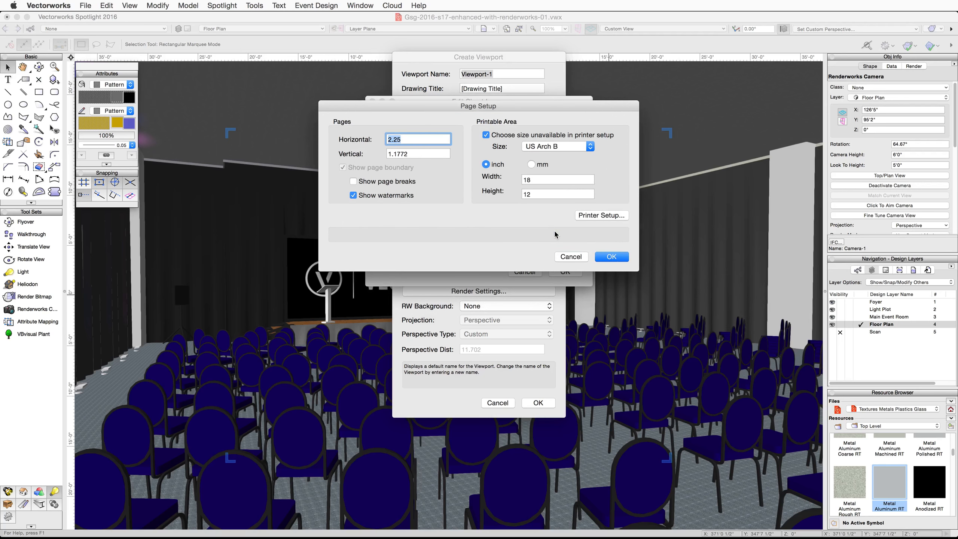
left_click(573, 146)
left_click(576, 158)
left_click(602, 255)
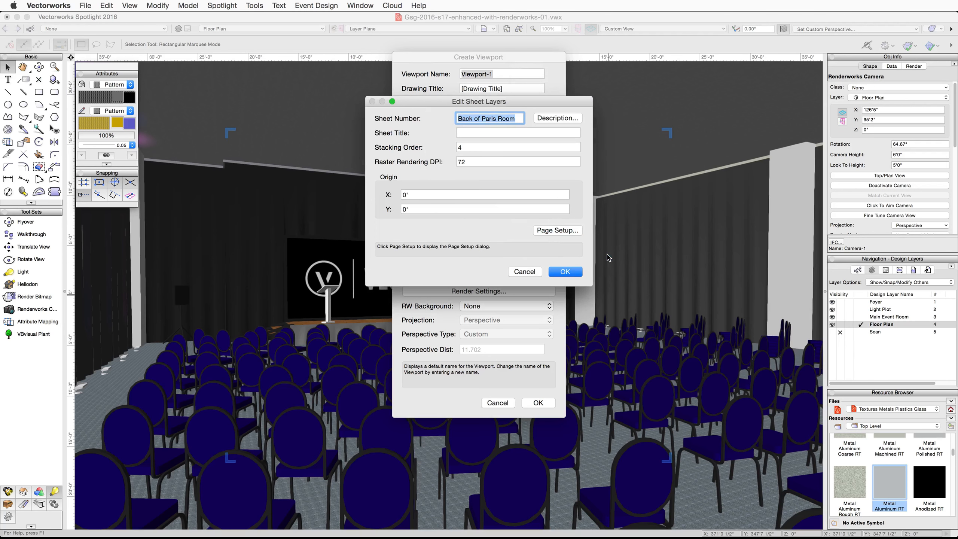
left_click(567, 273)
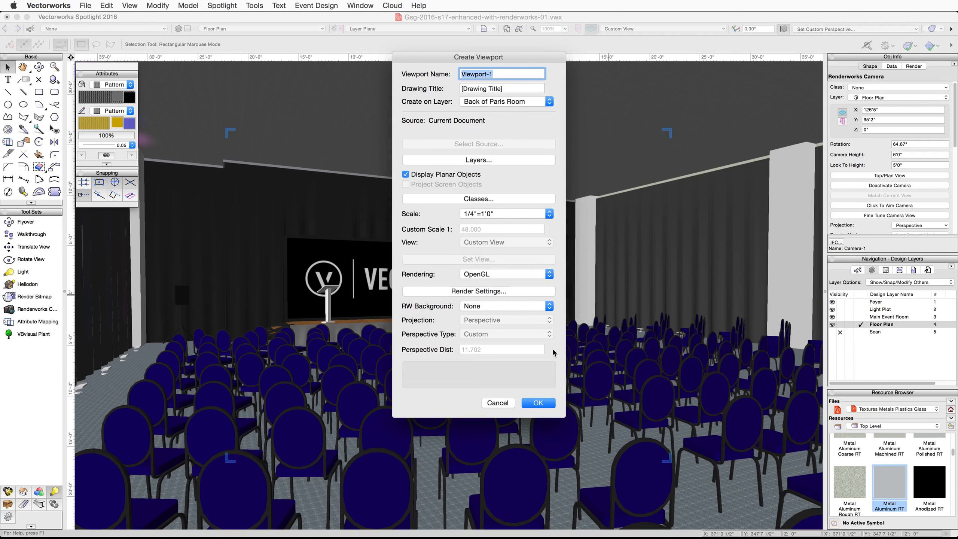
left_click(538, 403)
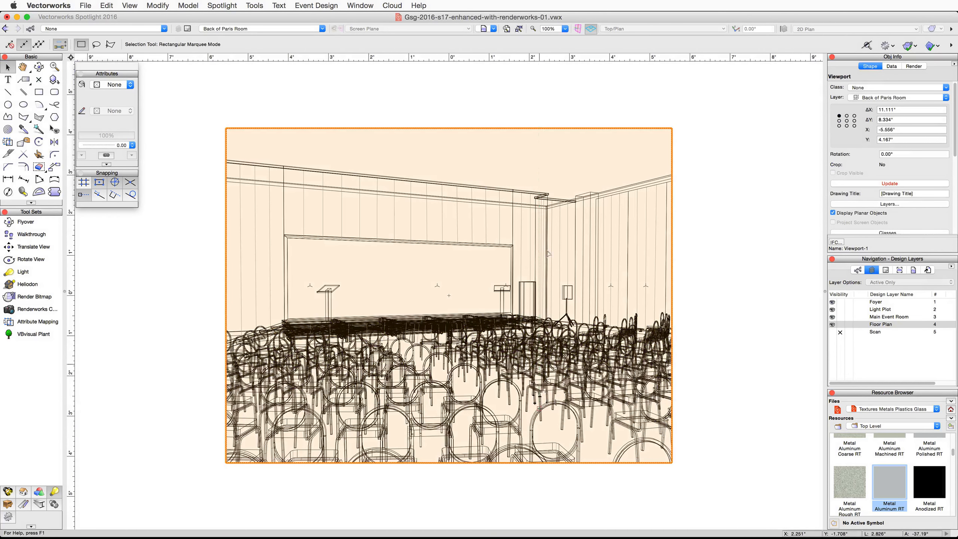
Set the viewport's scale to 1/2"=1'0" and its background render mode to Final Quality Renderworks
left_click(507, 29)
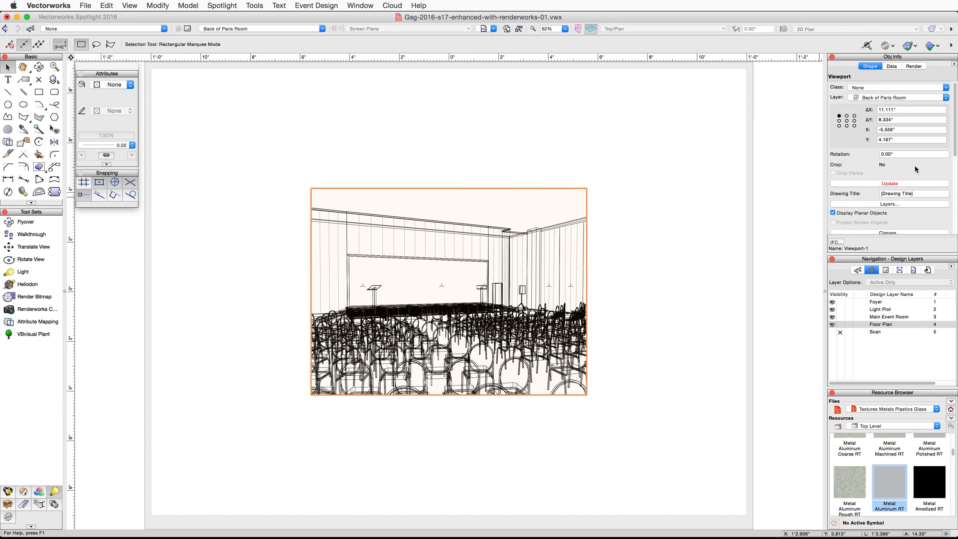
scroll(915, 165, "down", 3)
scroll(916, 164, "down", 1)
left_click(946, 185)
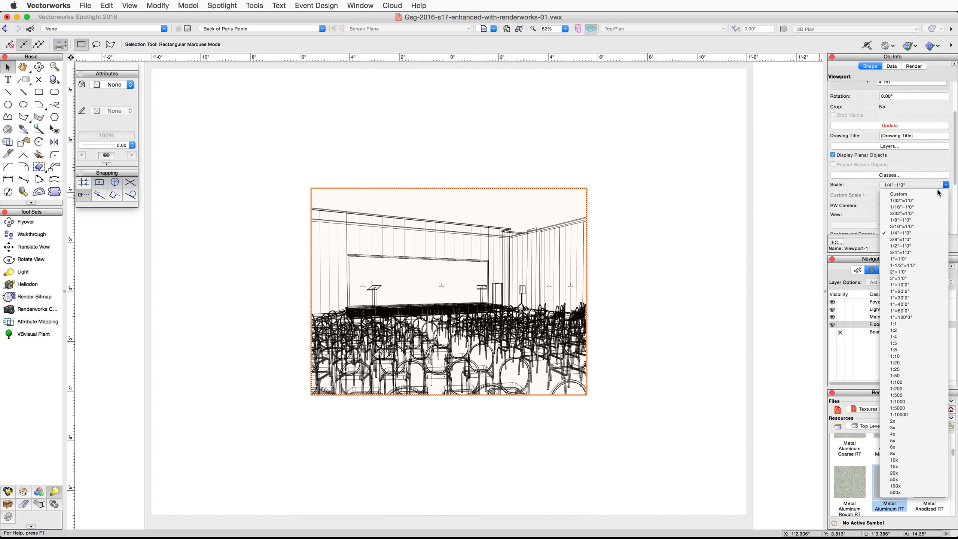
left_click(901, 245)
scroll(906, 195, "down", 3)
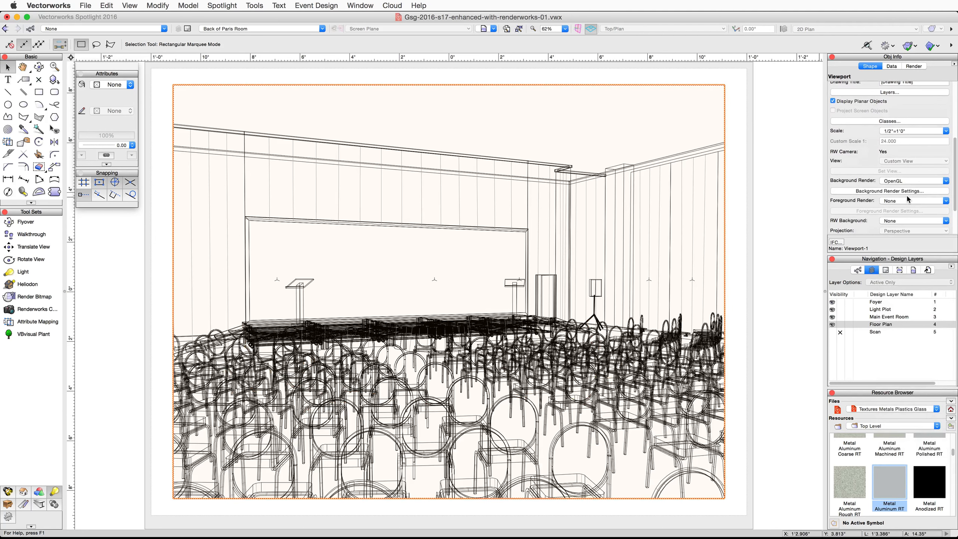
left_click(907, 184)
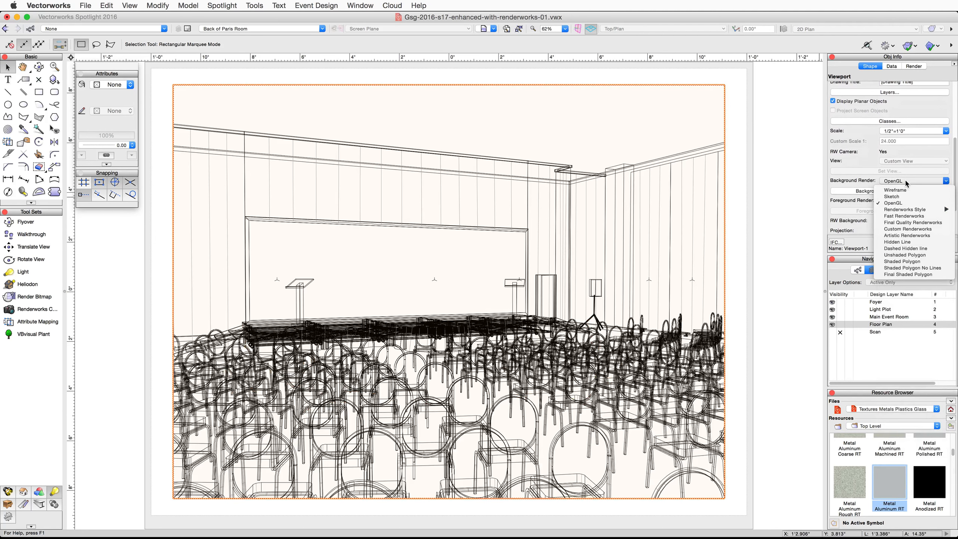
left_click(902, 222)
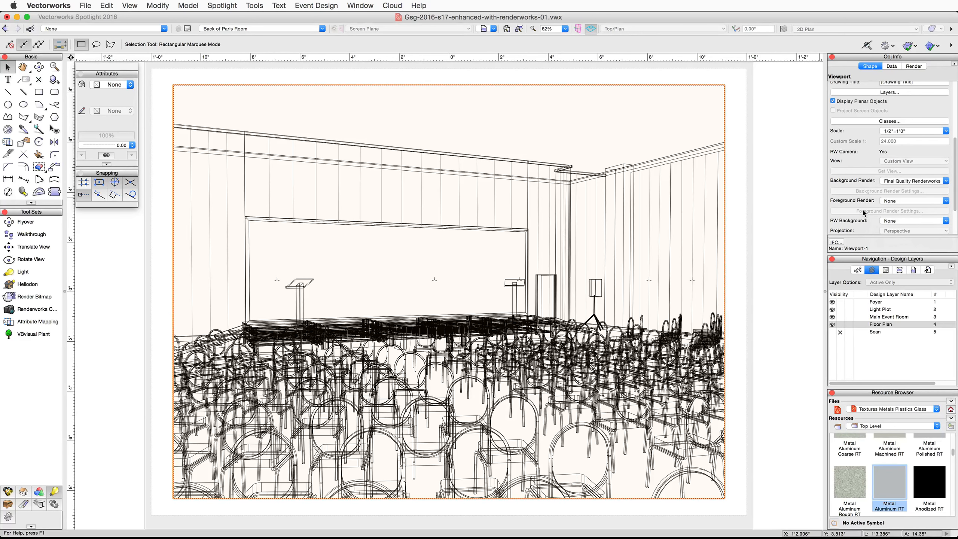
Override the brightness of Light-1 to 45 for the selected viewport using the Visualization palette, and close the palette
left_click(360, 5)
mouse_move(377, 17)
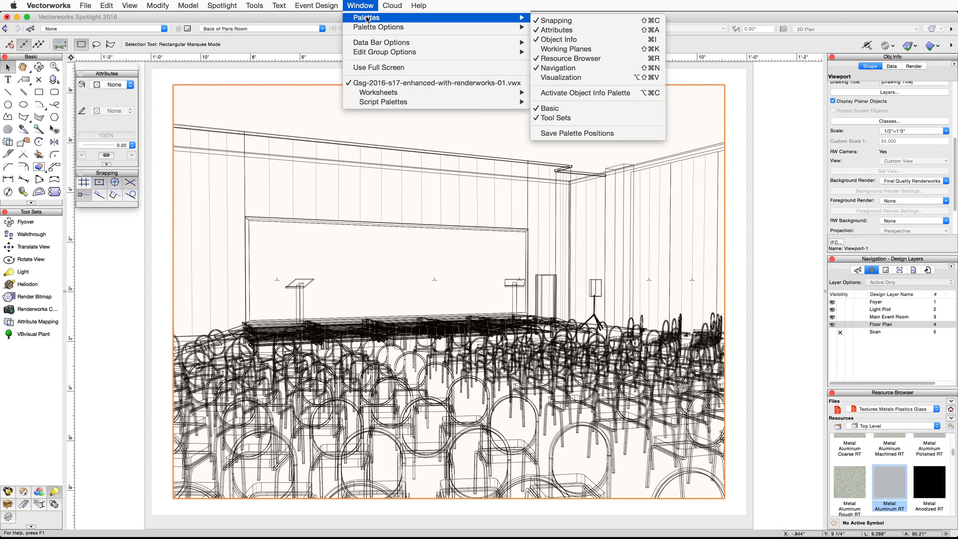
left_click(578, 78)
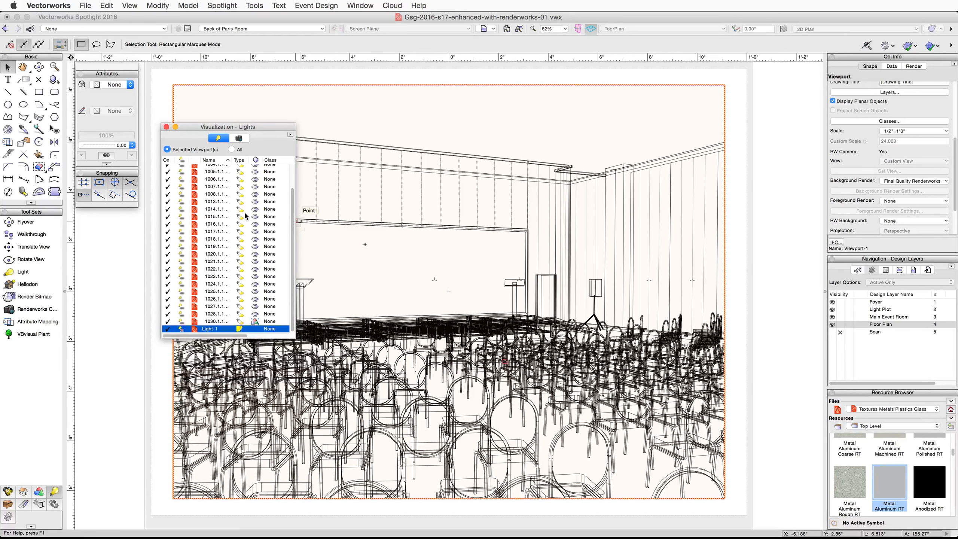
right_click(208, 331)
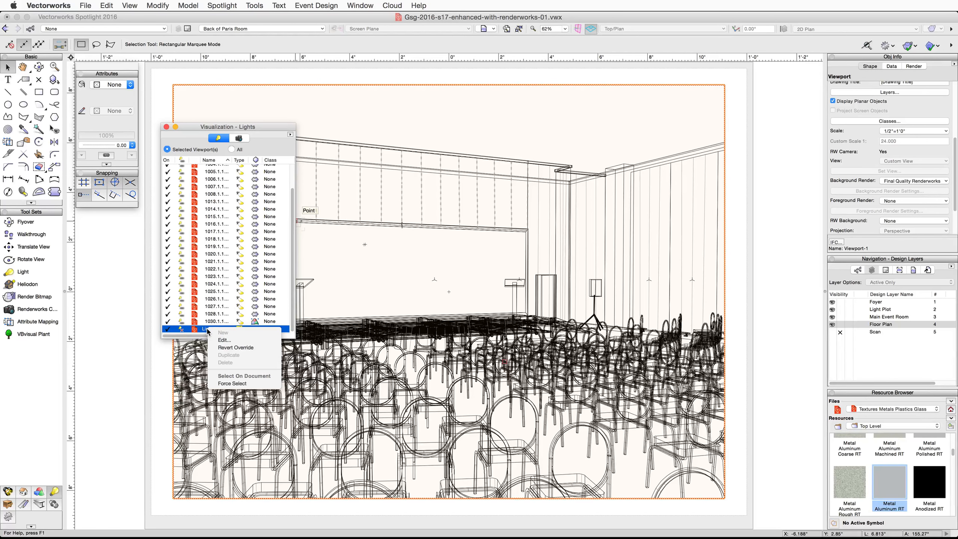
left_click(238, 341)
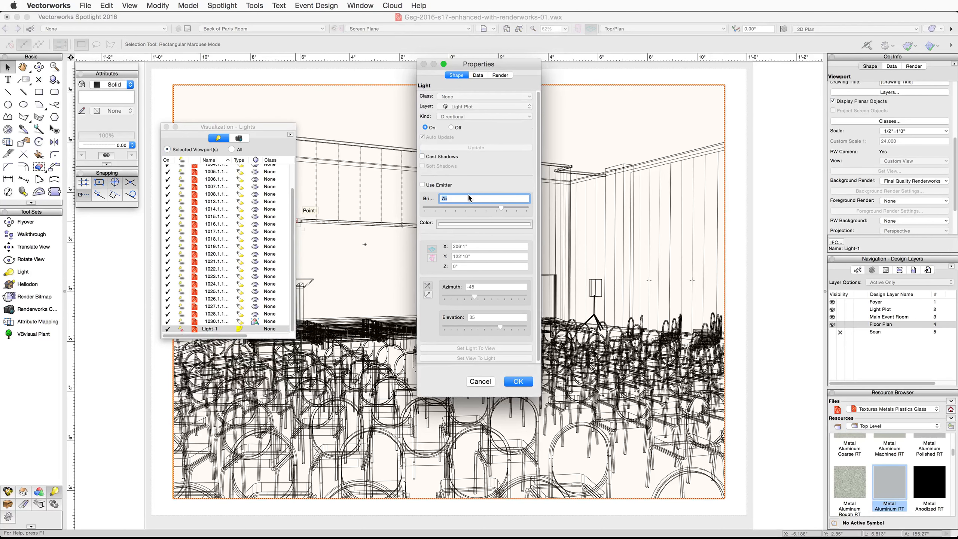
type("45")
left_click(523, 388)
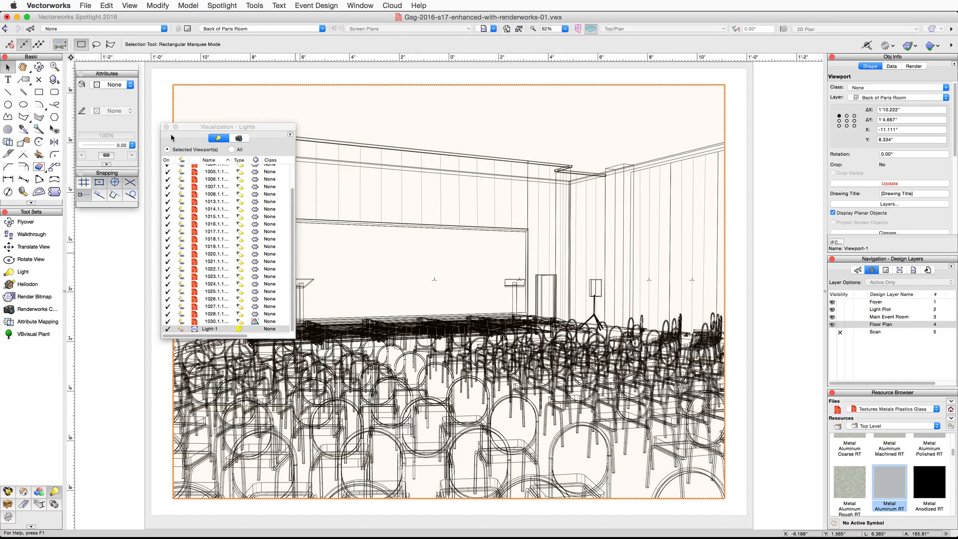
left_click(166, 126)
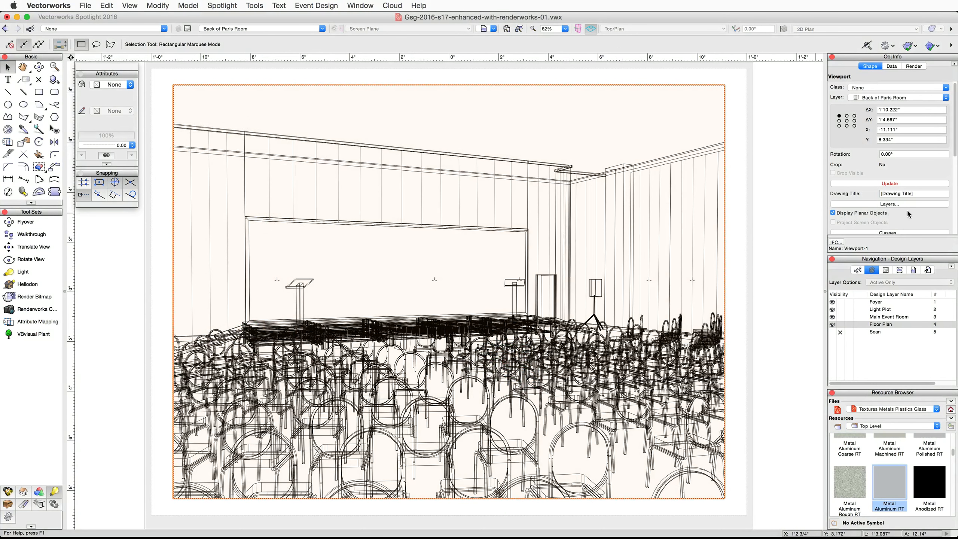
Set the viewport's indirect lighting to Normal, 4 Bounces with ambient brightness 0% and ambient occlusion enabled, and update the viewport
scroll(909, 214, "down", 10)
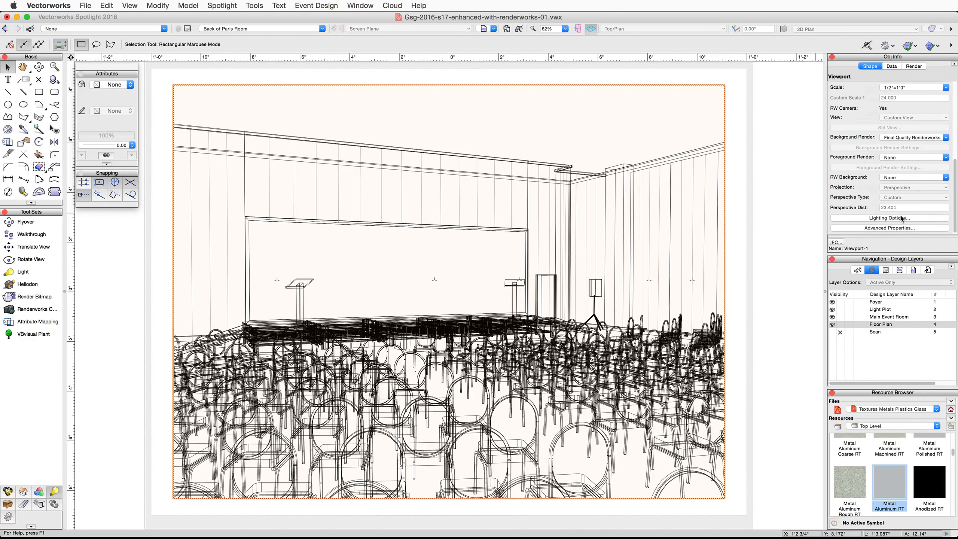
left_click(890, 218)
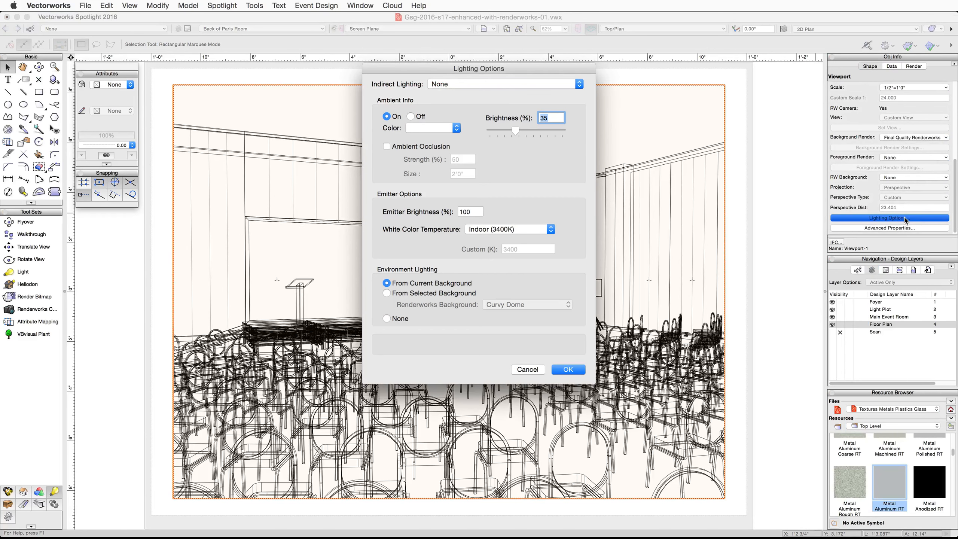
left_click(546, 84)
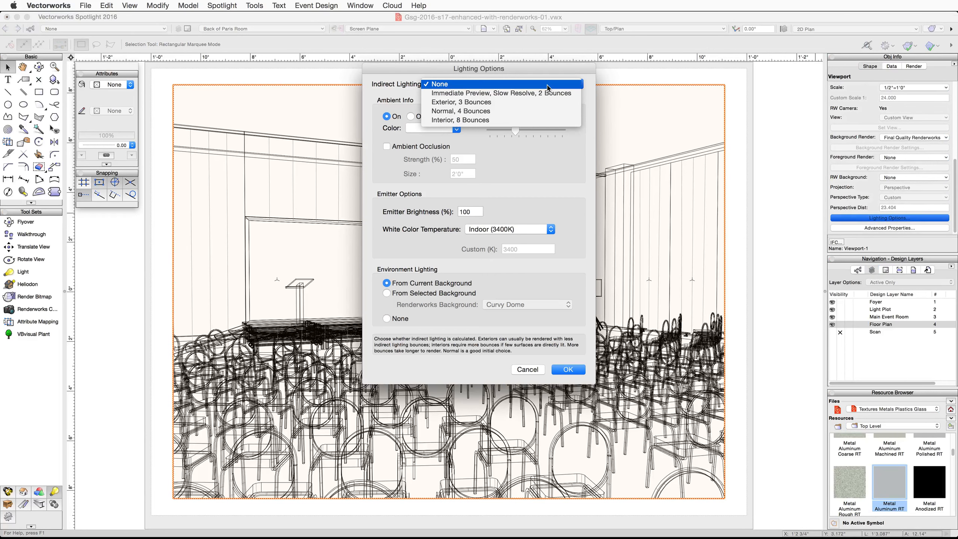
left_click(541, 112)
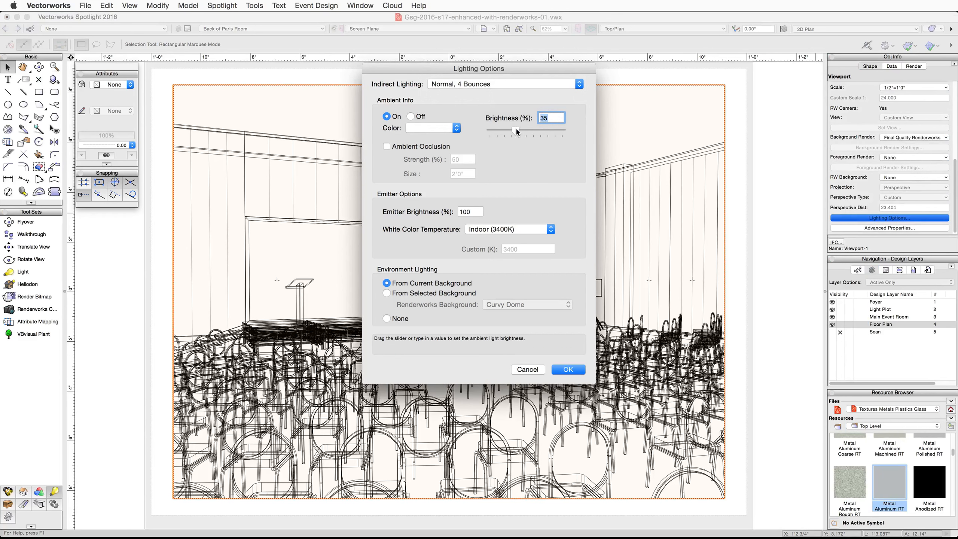
left_click_drag(515, 130, 478, 133)
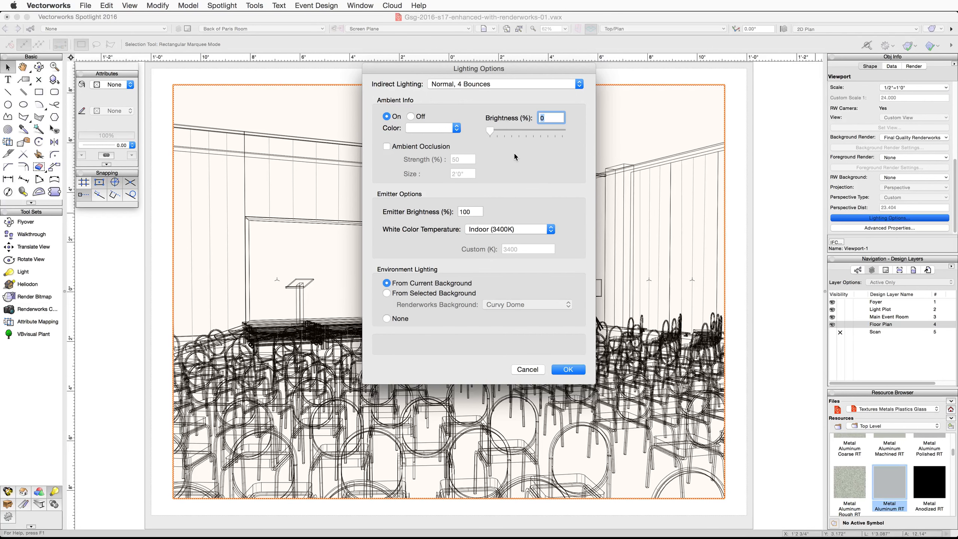
left_click(387, 147)
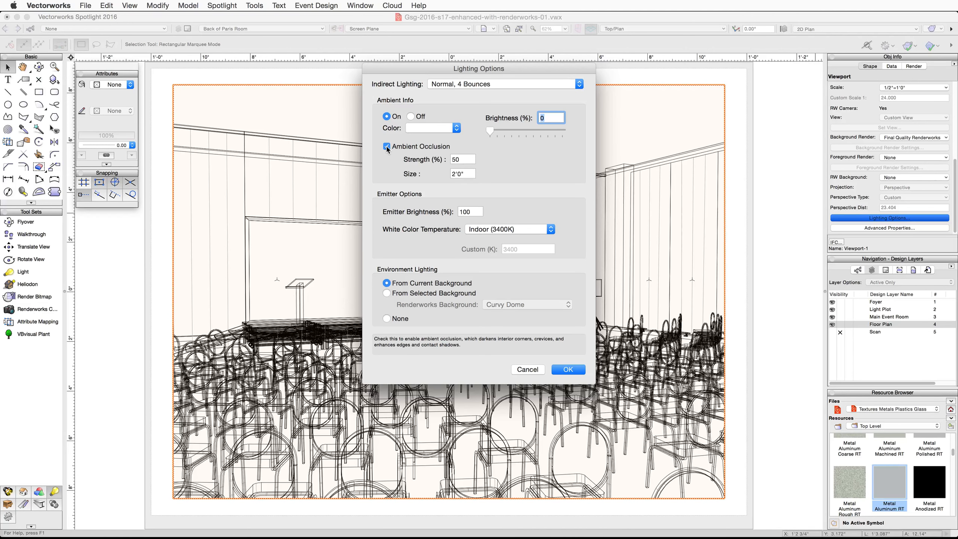
left_click(569, 369)
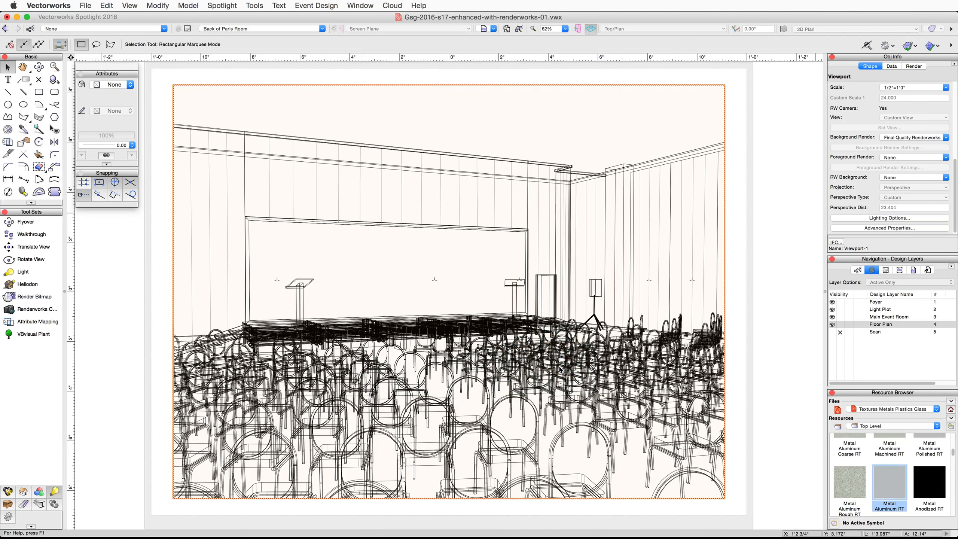
scroll(885, 151, "up", 5)
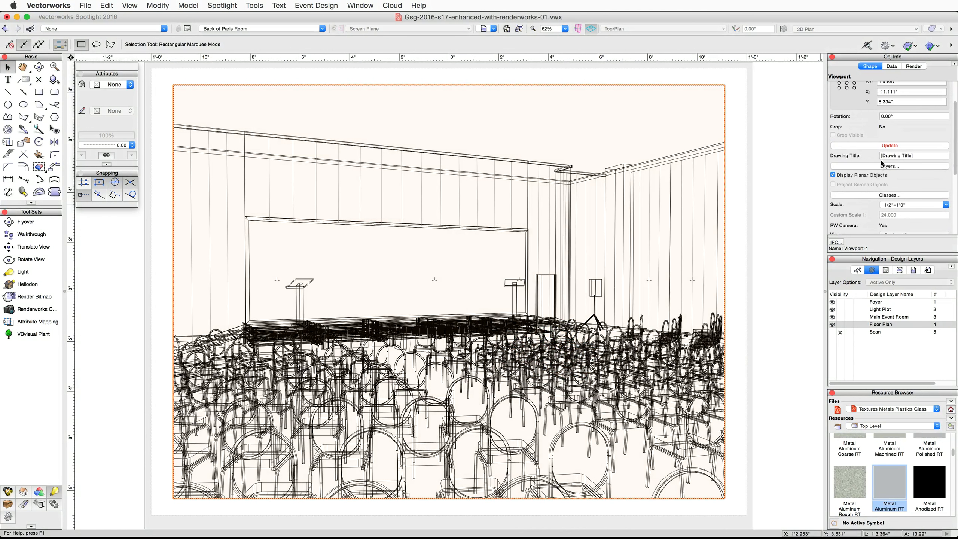
left_click(885, 146)
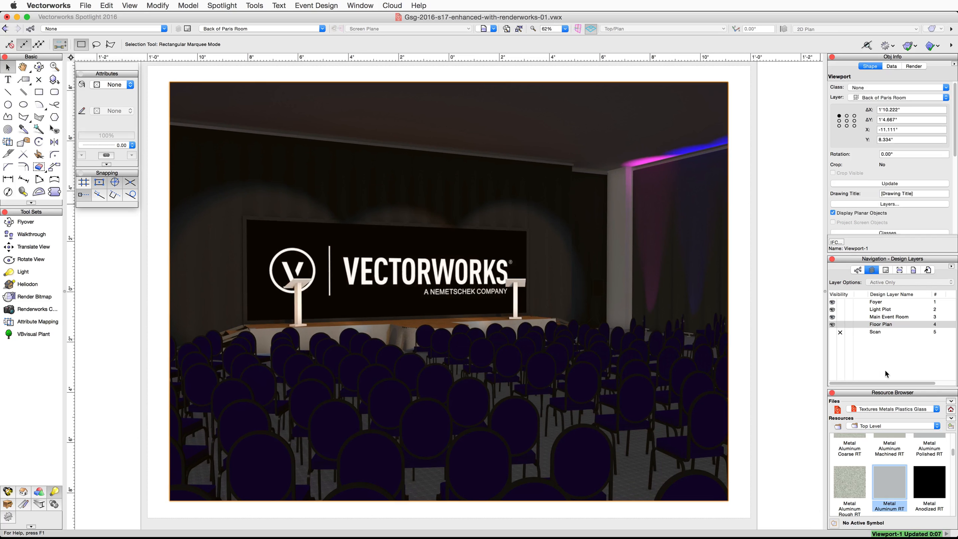
Switch to the Foyer design layer and display the foyer in Top/Plan view
left_click(863, 300)
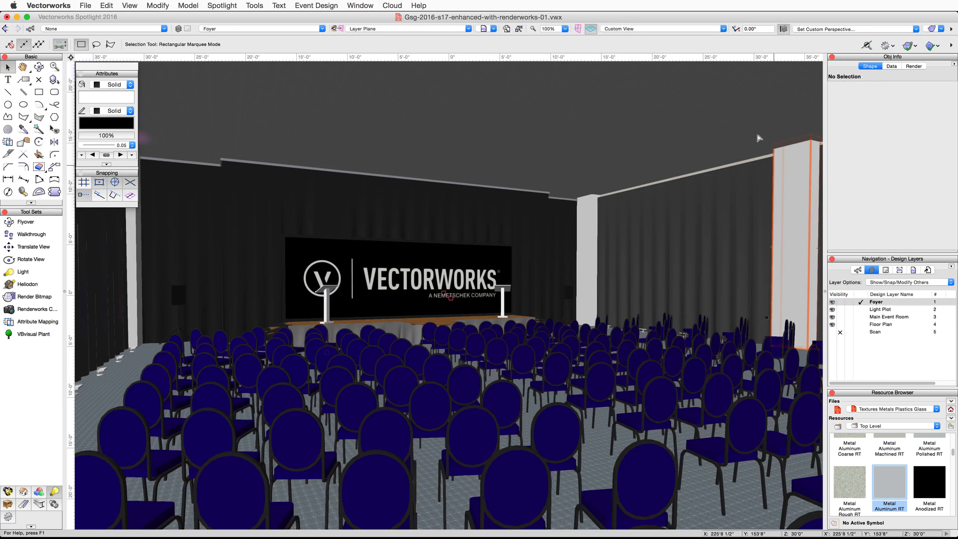
left_click(716, 29)
left_click(709, 39)
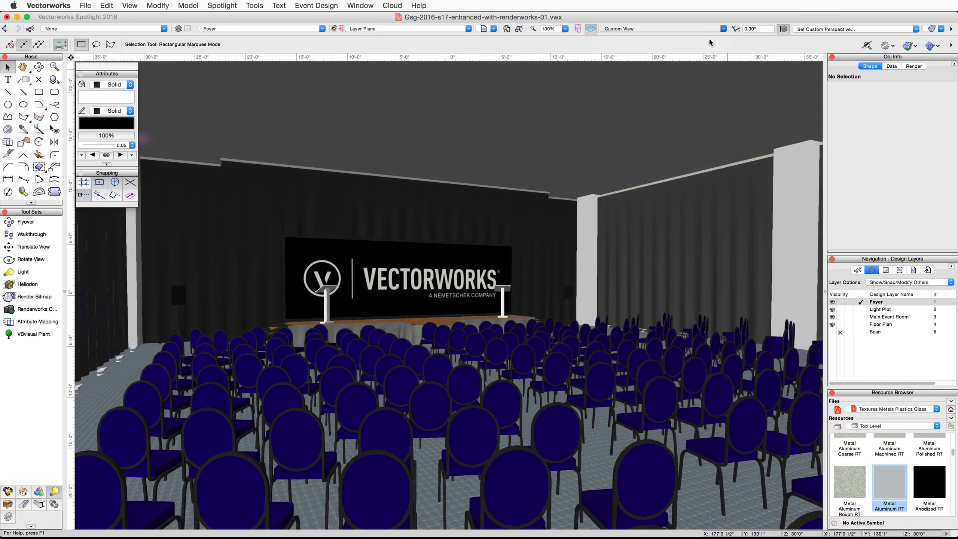
middle_click_drag(701, 374, 719, 81)
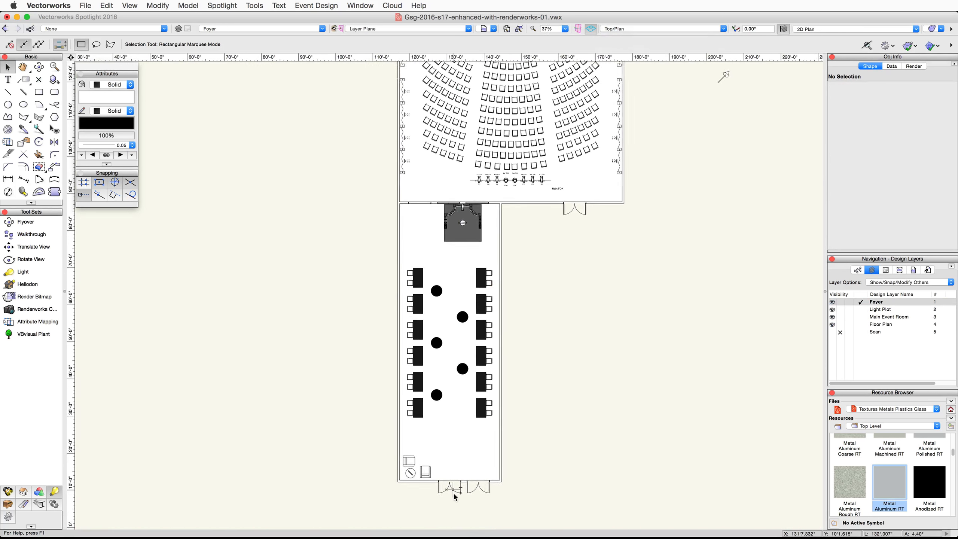
Place a Renderworks camera at the round object between the foyer's two armchairs, aimed about 51'6" along the foyer at about 73°
scroll(453, 493, "up", 4)
left_click(33, 314)
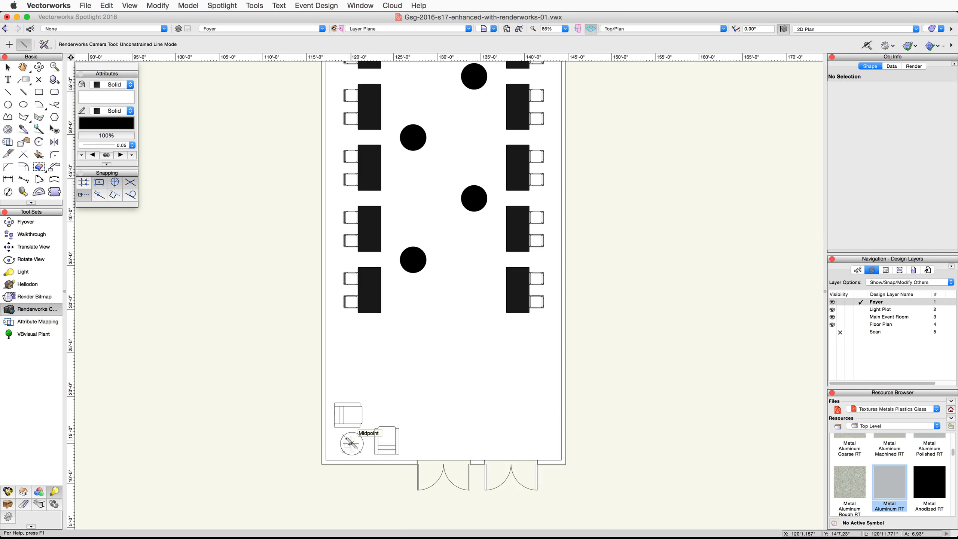
left_click(352, 444)
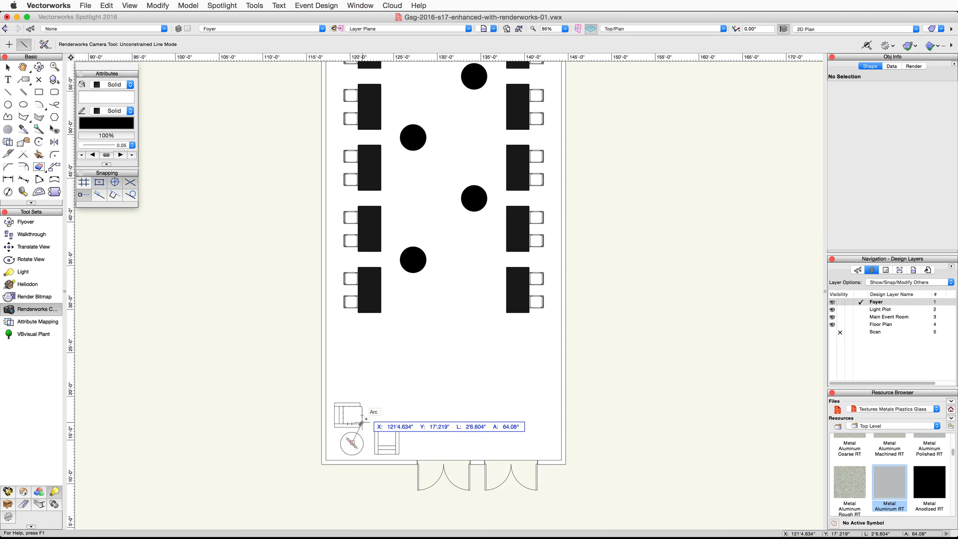
scroll(459, 304, "down", 2)
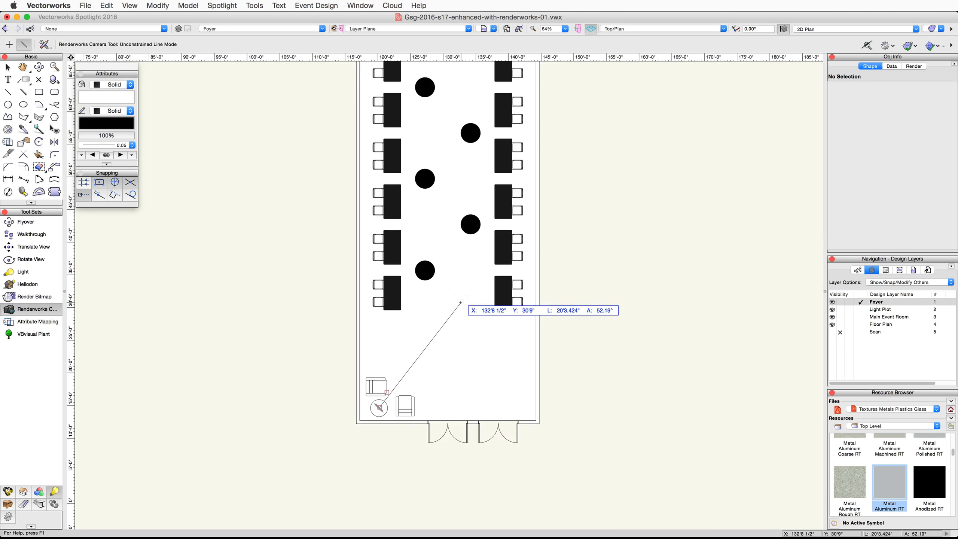
scroll(461, 222, "up", 5)
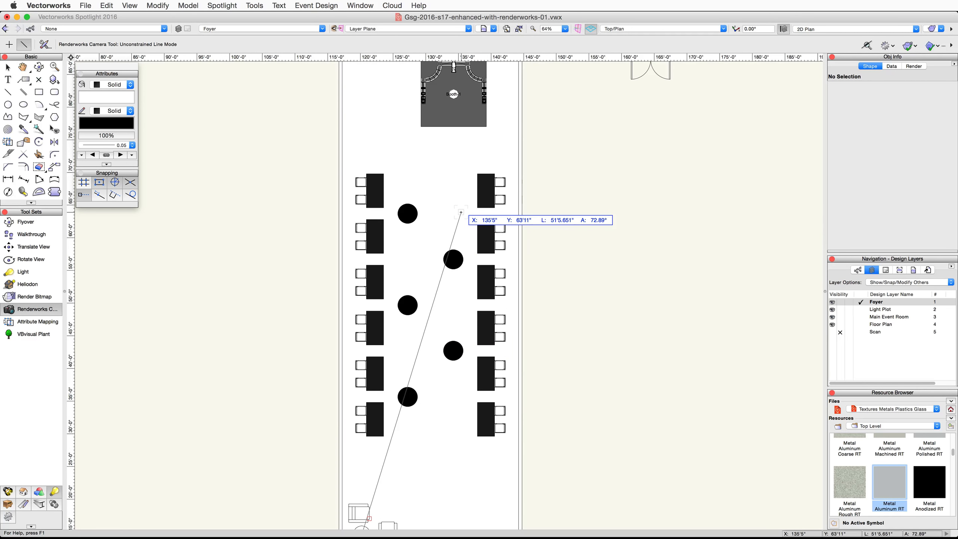
left_click(462, 213)
Narrow the foyer camera's field of view to about 48° using its view-angle handle
key("h")
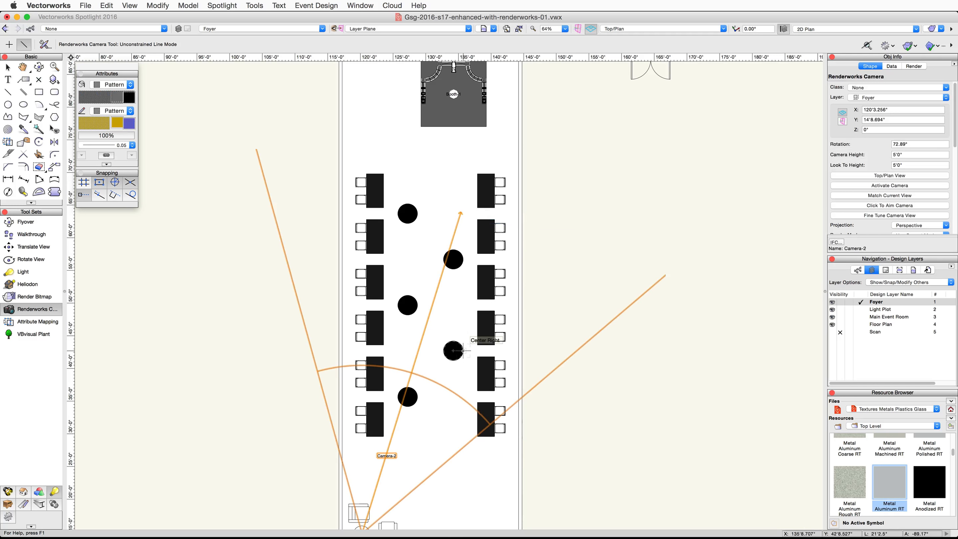
left_click_drag(463, 329, 463, 238)
key("x")
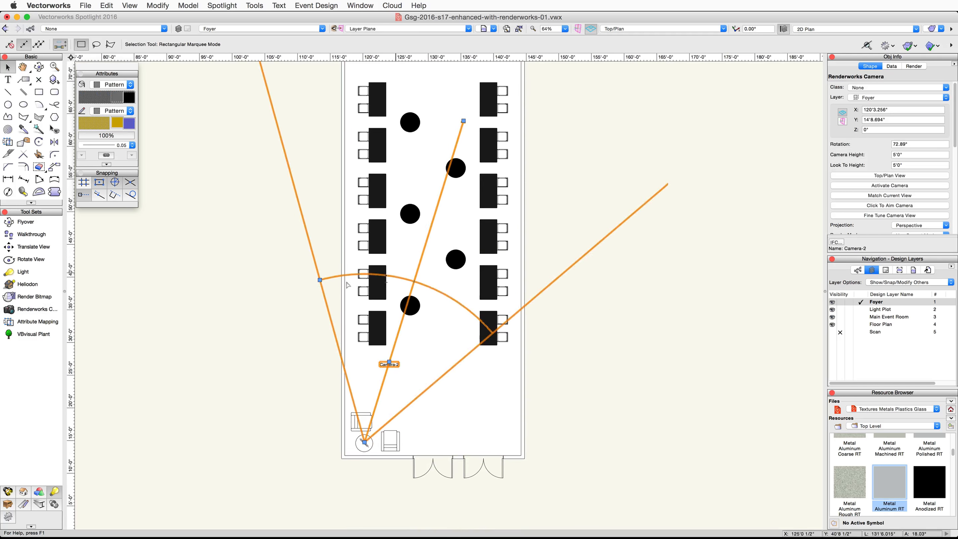
left_click_drag(320, 280, 344, 276)
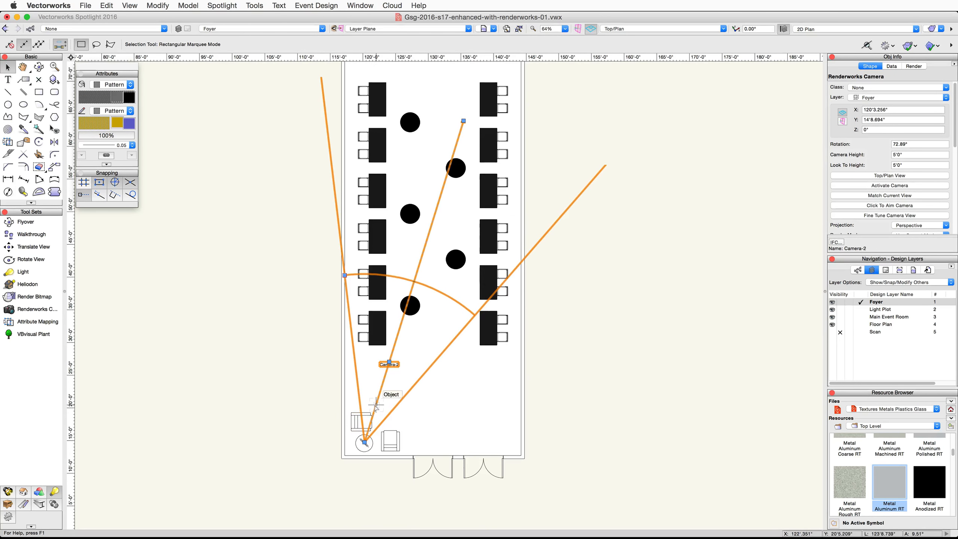
Activate the foyer camera's view and render it in OpenGL
double_click(365, 440)
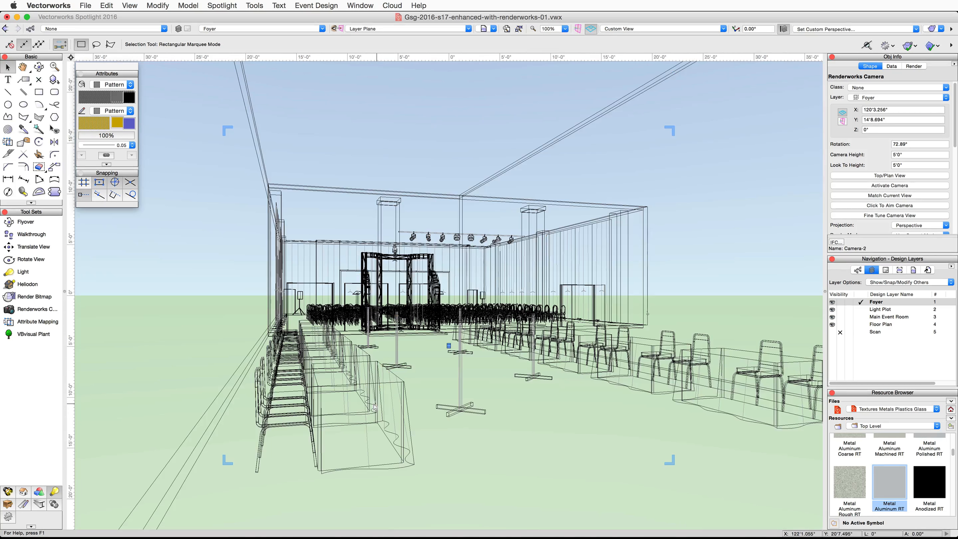
left_click(904, 29)
left_click(884, 91)
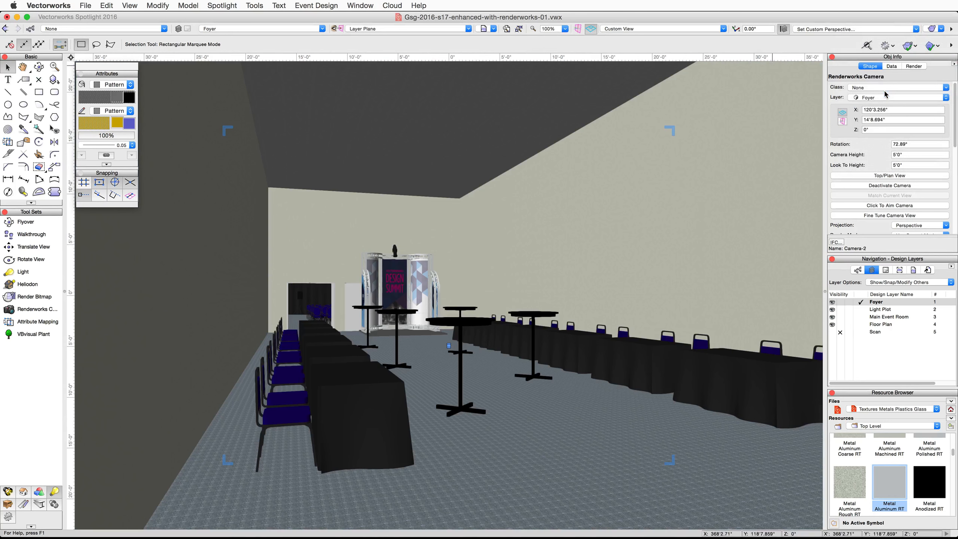
Fine-tune the foyer camera's view by setting its camera height to 8'
left_click(871, 215)
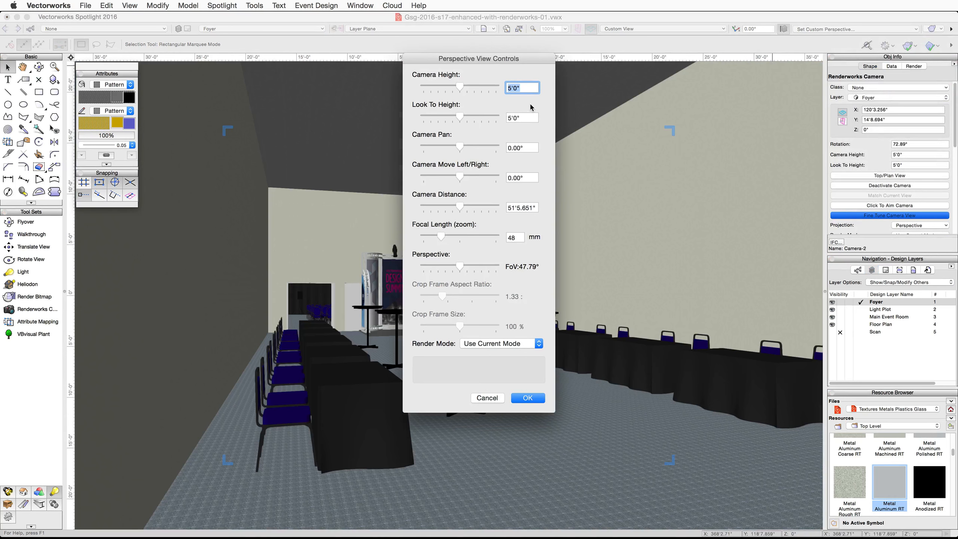
type("8'")
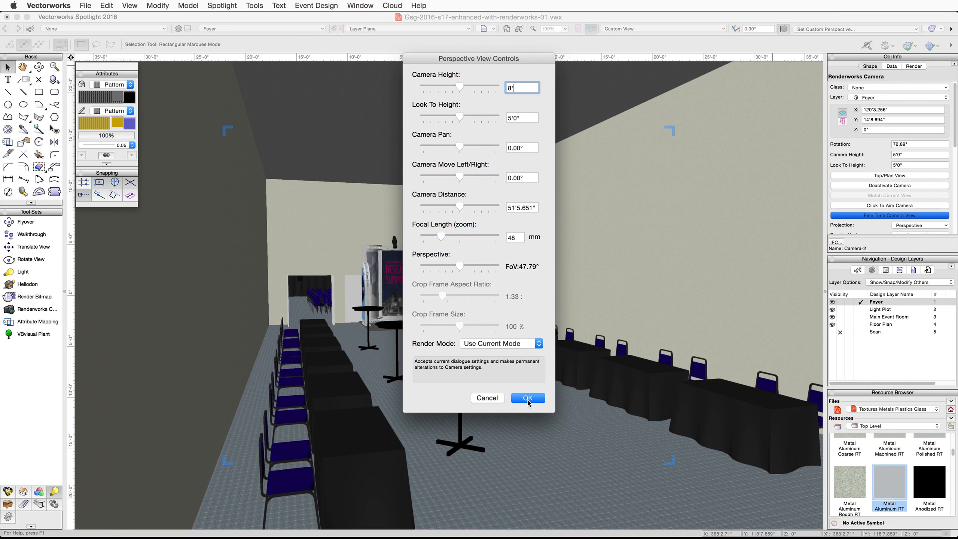
left_click(528, 398)
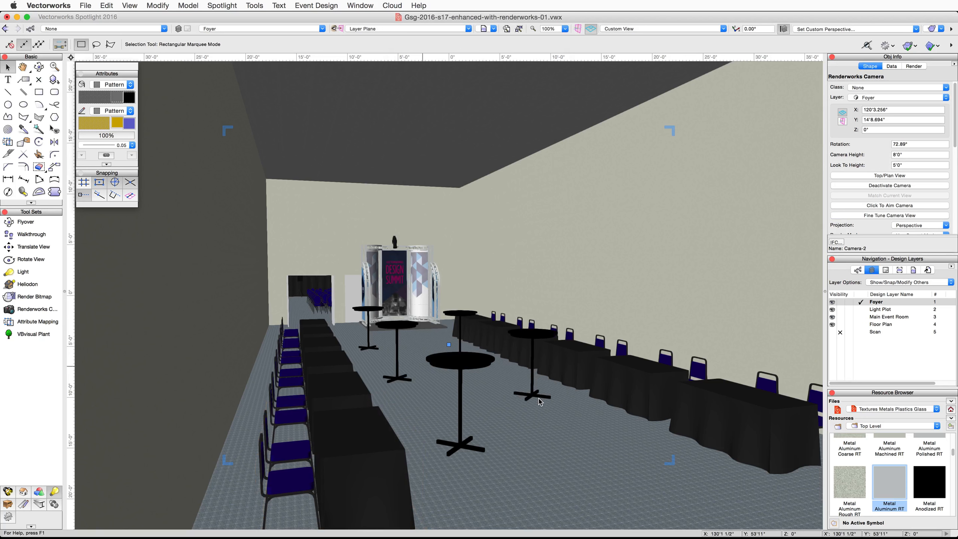
Start a viewport linked to the foyer camera on a new sheet layer numbered End of Foyer with a blank sheet title
left_click(130, 6)
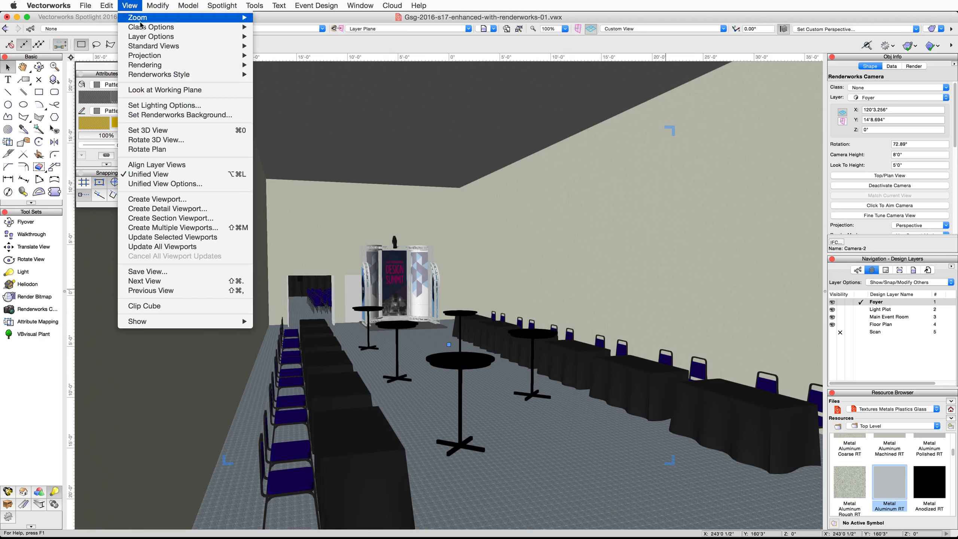
left_click(204, 200)
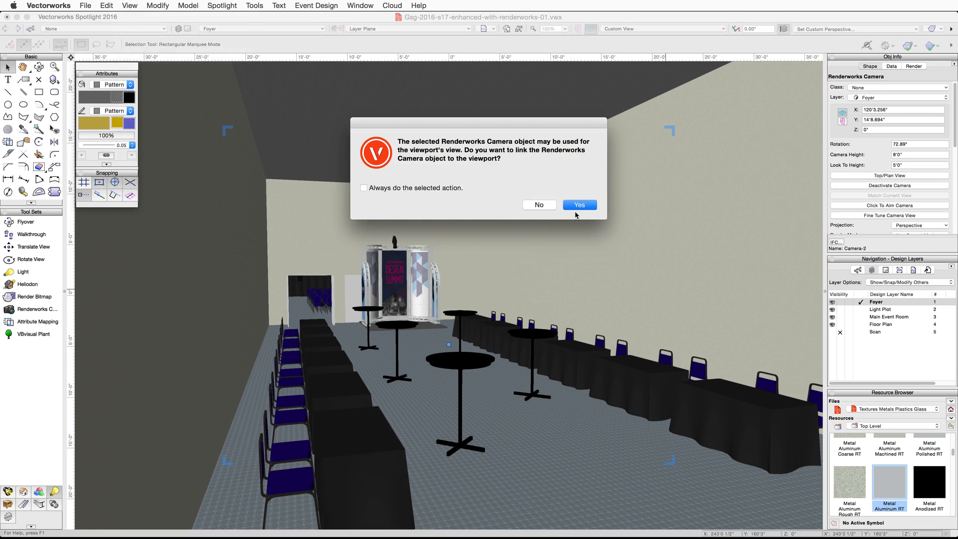
left_click(580, 211)
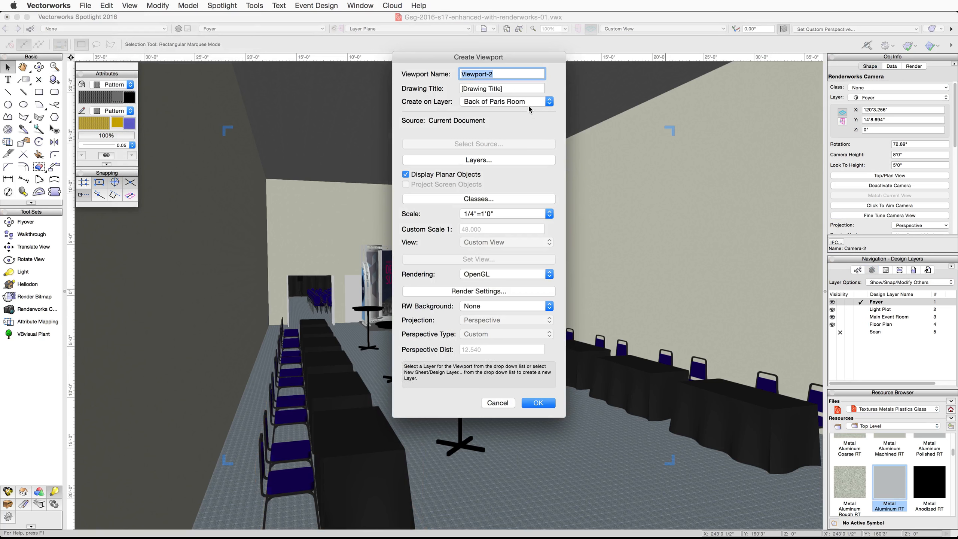
left_click(519, 99)
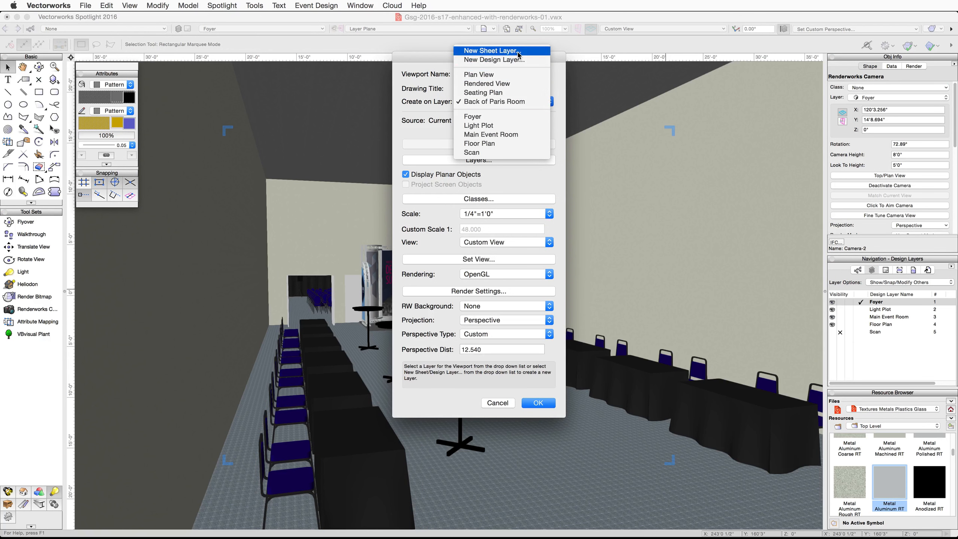
left_click(518, 52)
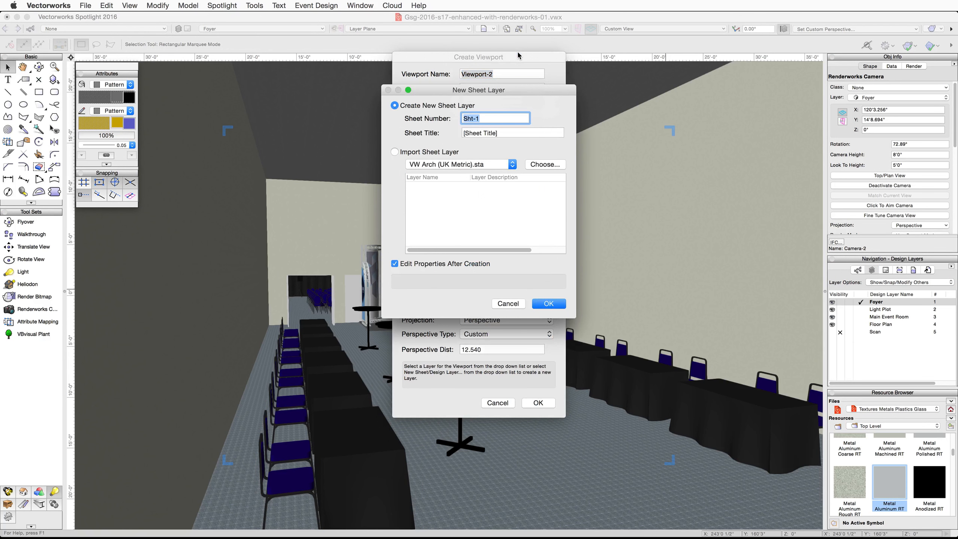
type("End of Foyer")
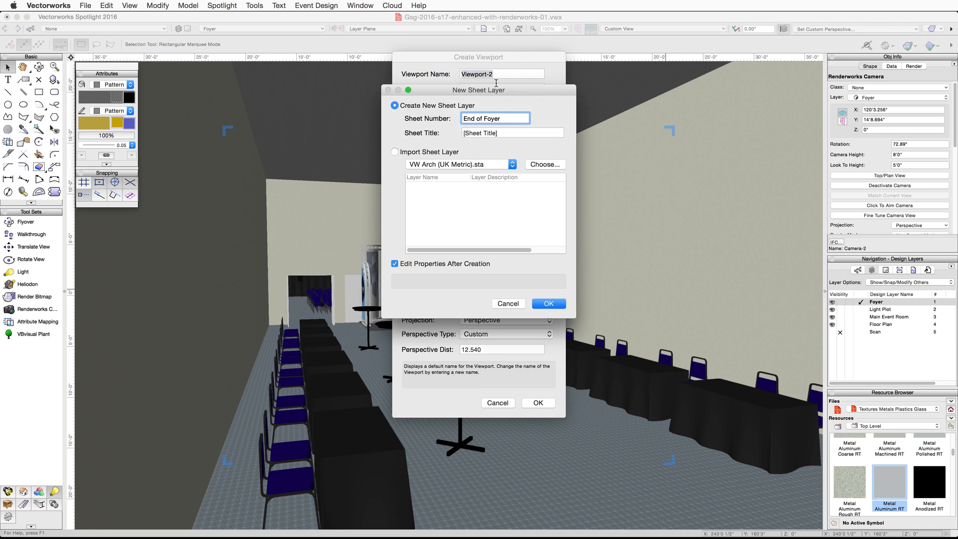
key("Tab")
key("BackSpace")
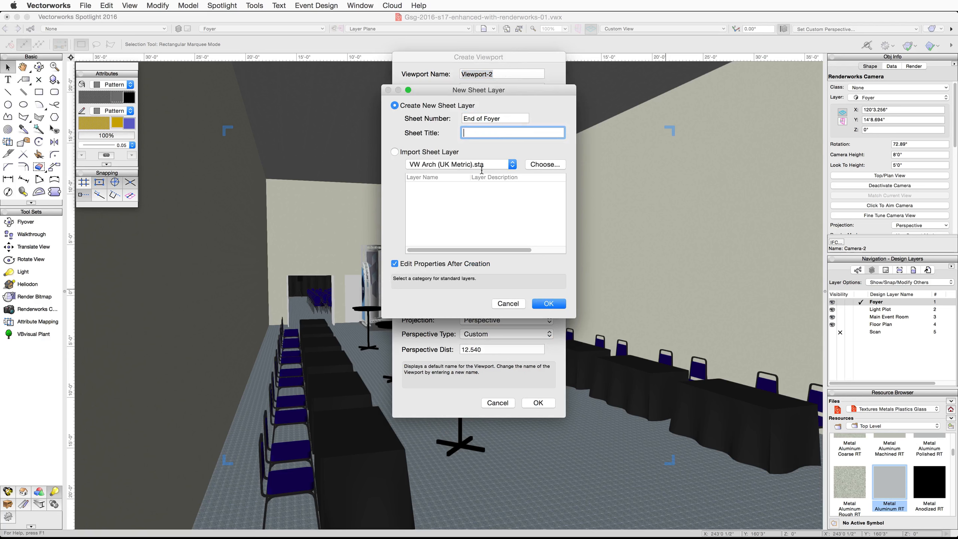
left_click(549, 304)
Choose a larger printable page size for the End of Foyer sheet and accept the sheet layer's settings
left_click(565, 229)
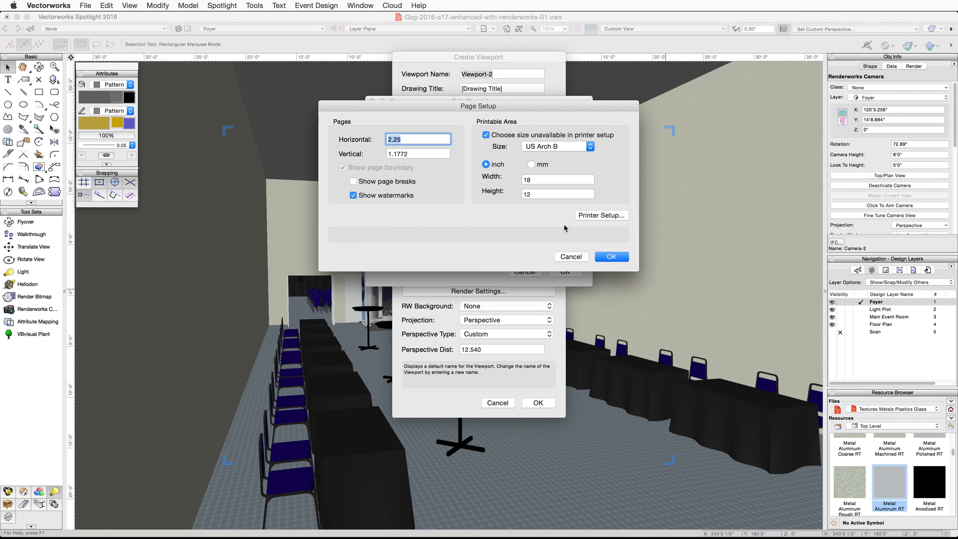
left_click(590, 146)
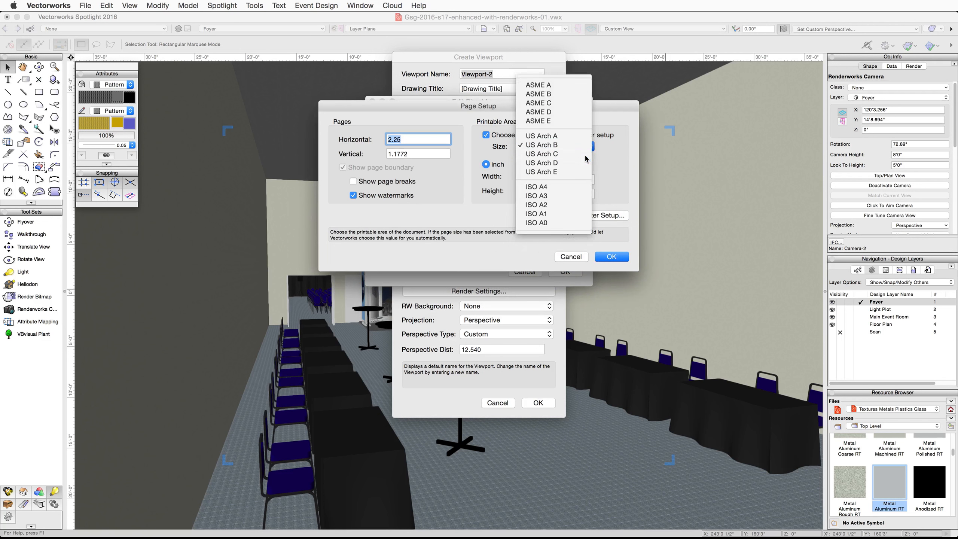
left_click(585, 159)
left_click(611, 257)
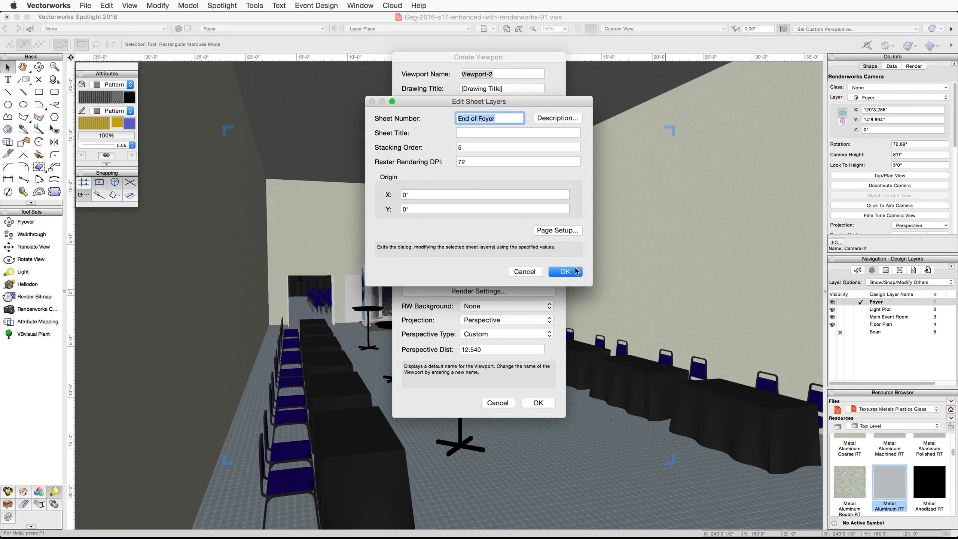
left_click(564, 271)
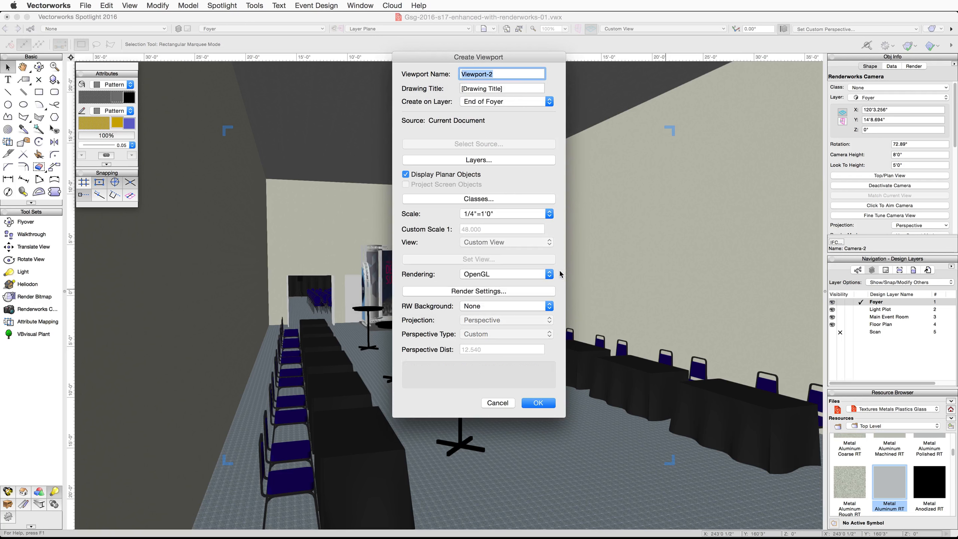
Create the viewport on the End of Foyer sheet and set its scale to 1/2"=1'0"
left_click(538, 403)
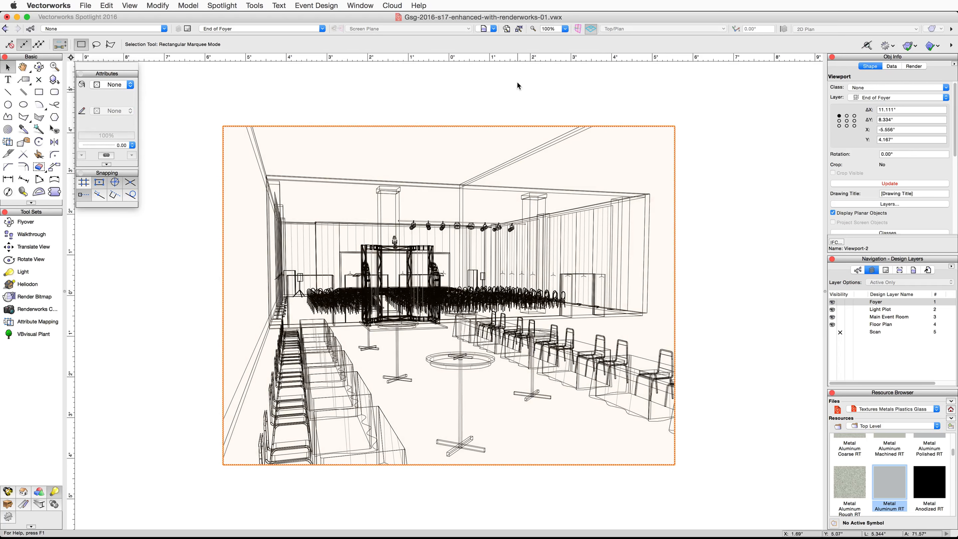
left_click(519, 30)
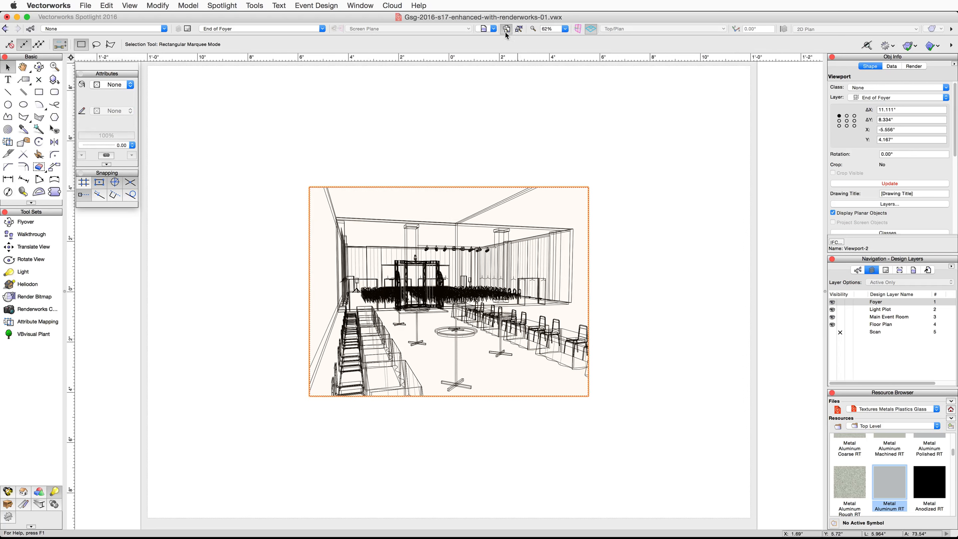
scroll(887, 184, "down", 3)
left_click(914, 195)
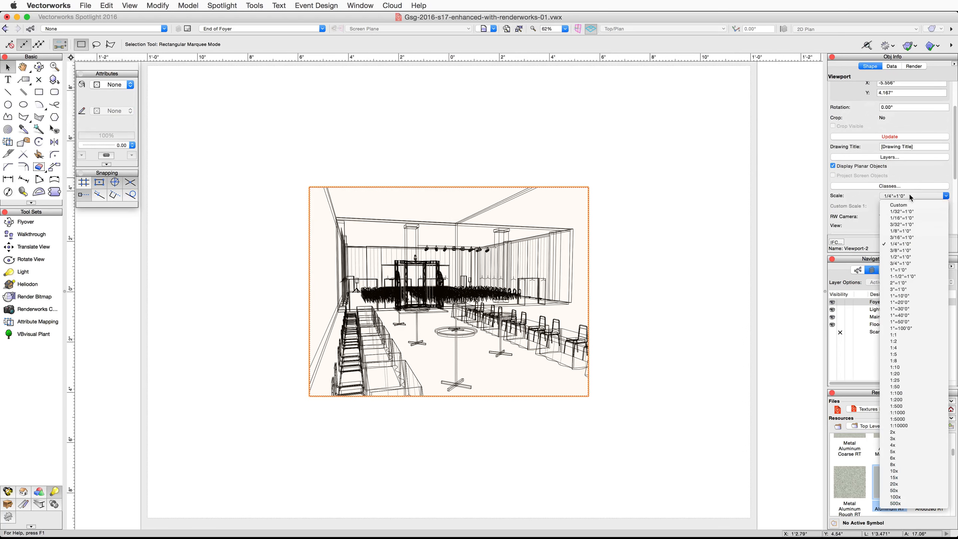
left_click(905, 257)
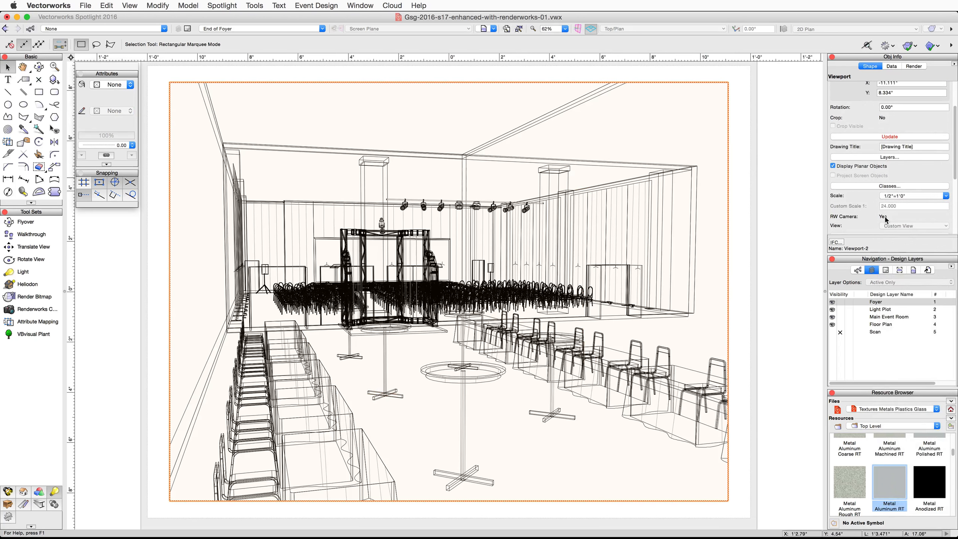
Set the foyer viewport's background render mode to Final Quality Renderworks
scroll(888, 223, "down", 2)
scroll(886, 221, "down", 3)
left_click(904, 178)
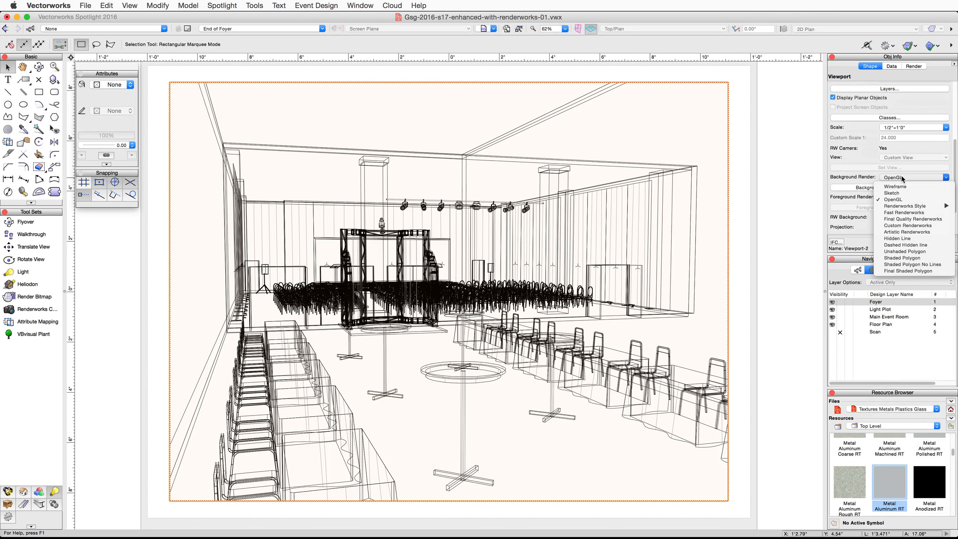
left_click(906, 219)
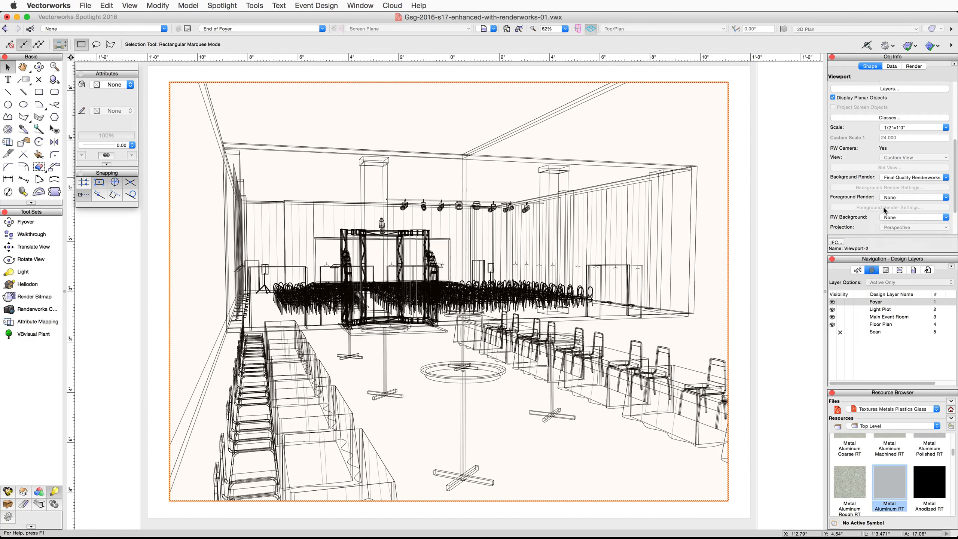
Set the viewport's indirect lighting to Normal, 4 Bounces with ambient occlusion enabled, and update the viewport
scroll(884, 211, "down", 2)
scroll(885, 211, "down", 1)
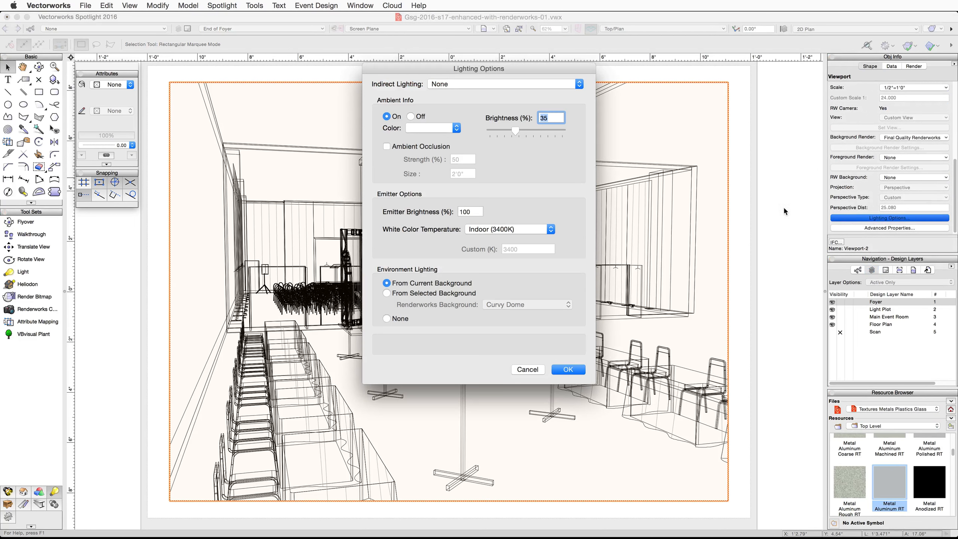
left_click(491, 83)
left_click(492, 109)
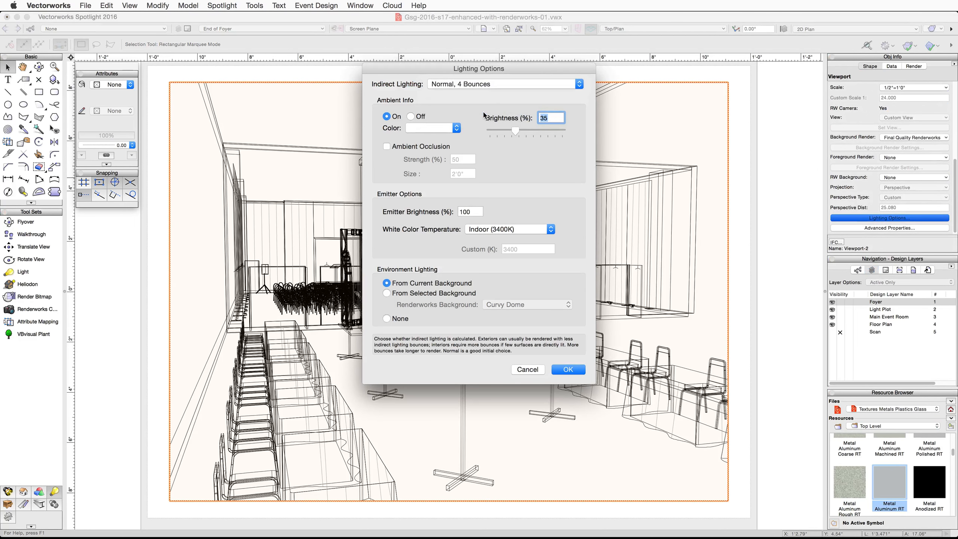
left_click(389, 147)
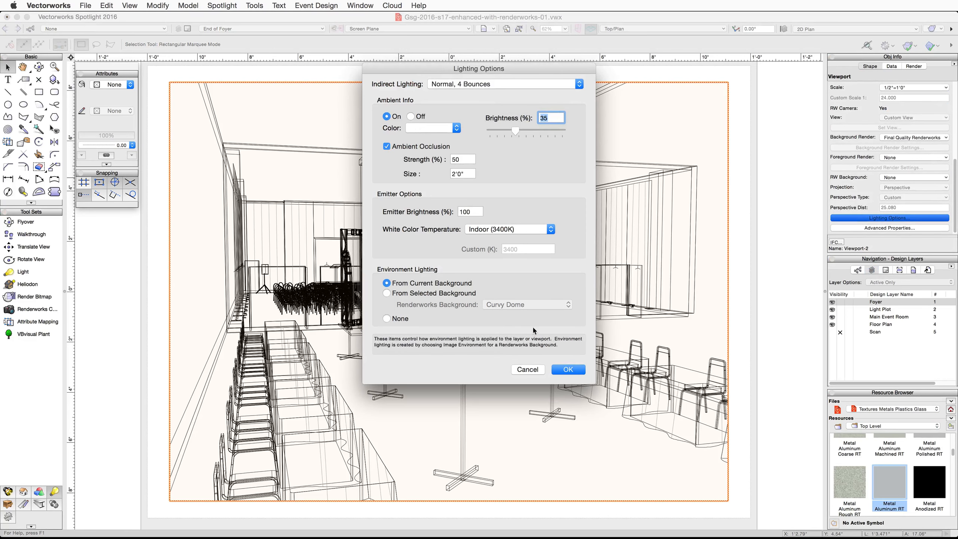
left_click(577, 370)
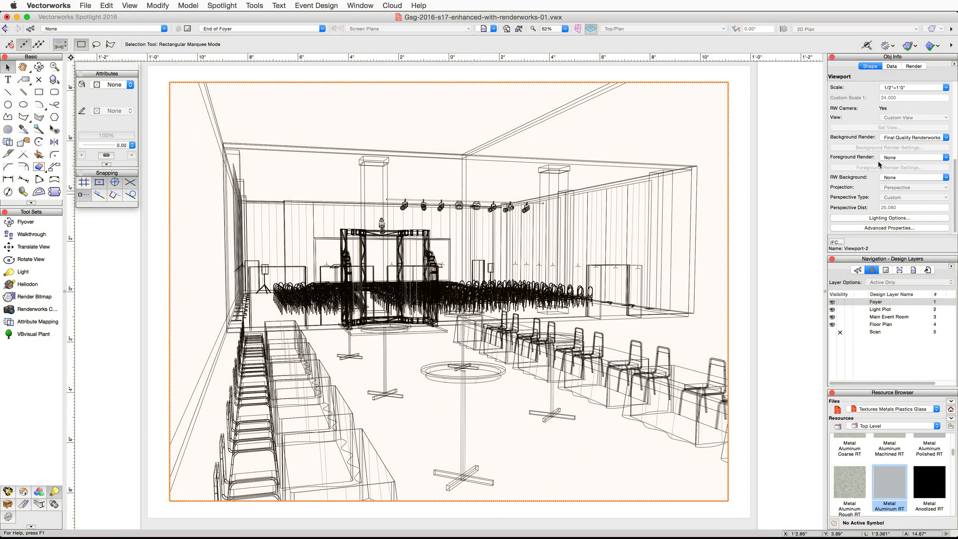
scroll(880, 161, "up", 5)
left_click(881, 149)
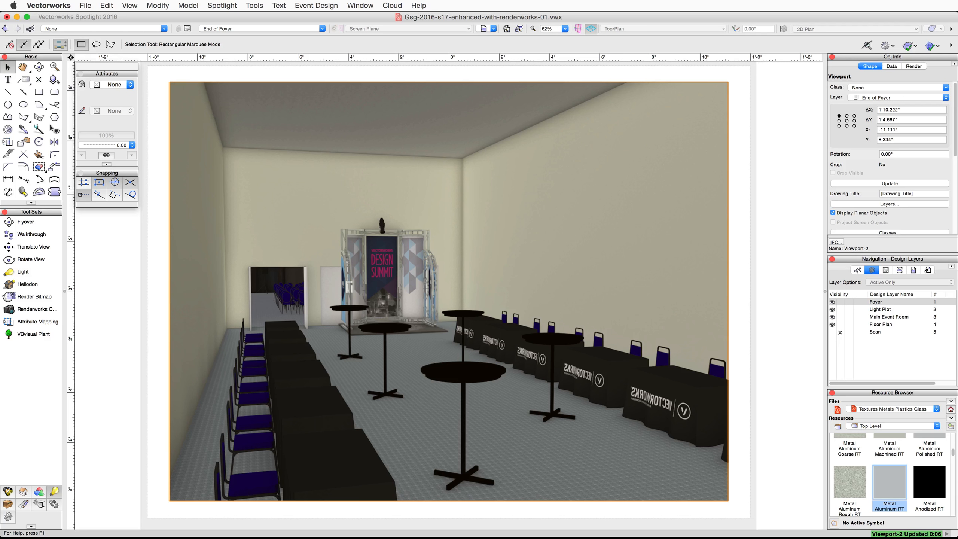
Return to the Foyer design layer and switch it to the Top/Plan view
left_click(858, 304)
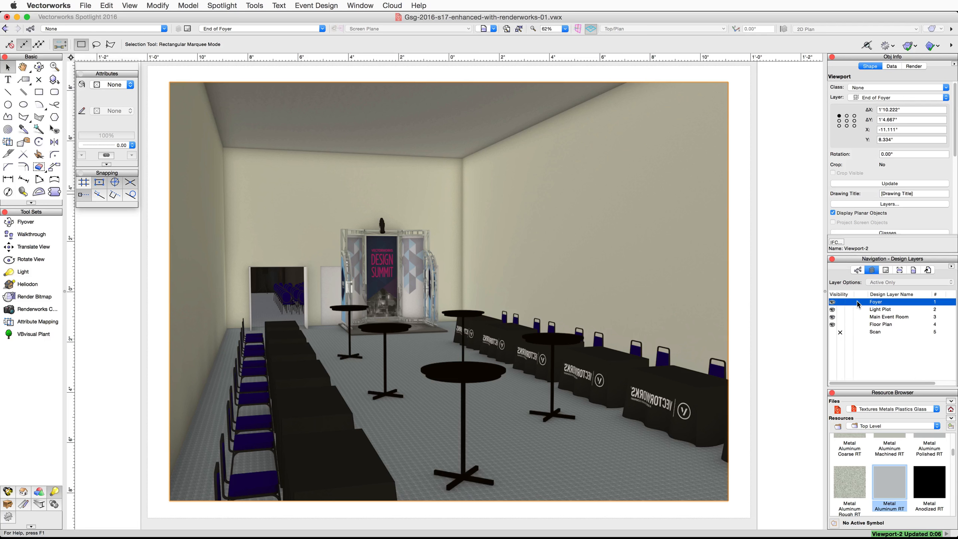
left_click(858, 304)
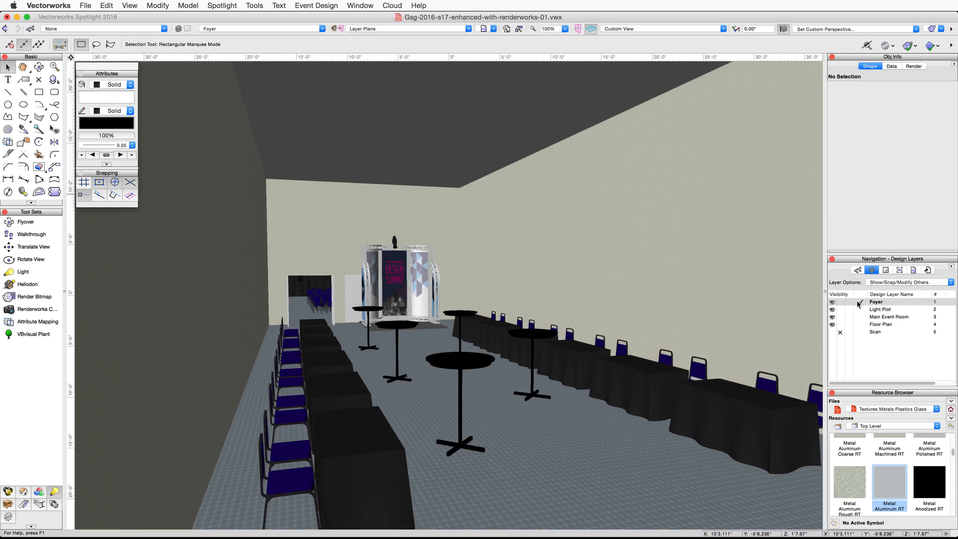
left_click(724, 29)
left_click(715, 38)
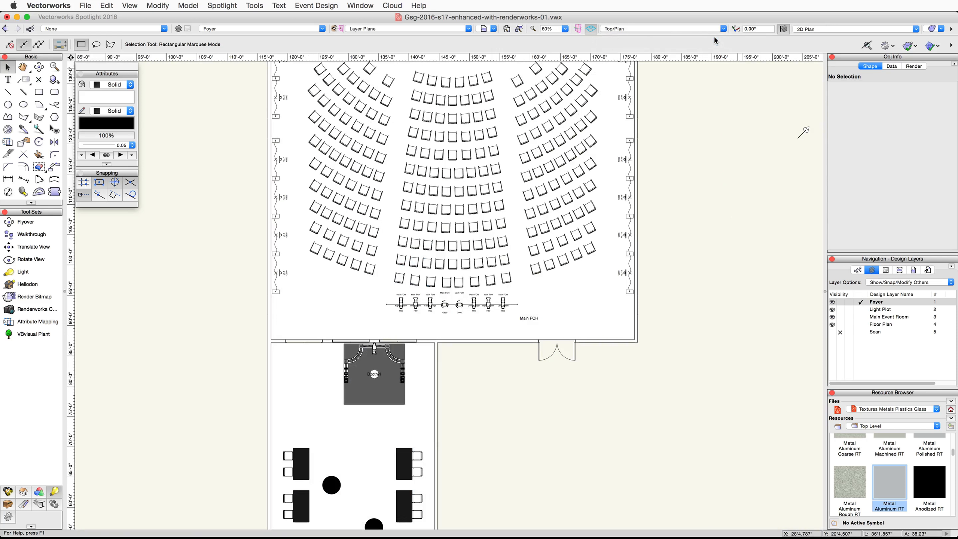
Flip the six table-and-chairs symbols along the foyer's right-hand wall vertically
mouse_move(536, 368)
middle_mouse_down()
mouse_move(516, 396)
mouse_move(512, 155)
middle_mouse_up()
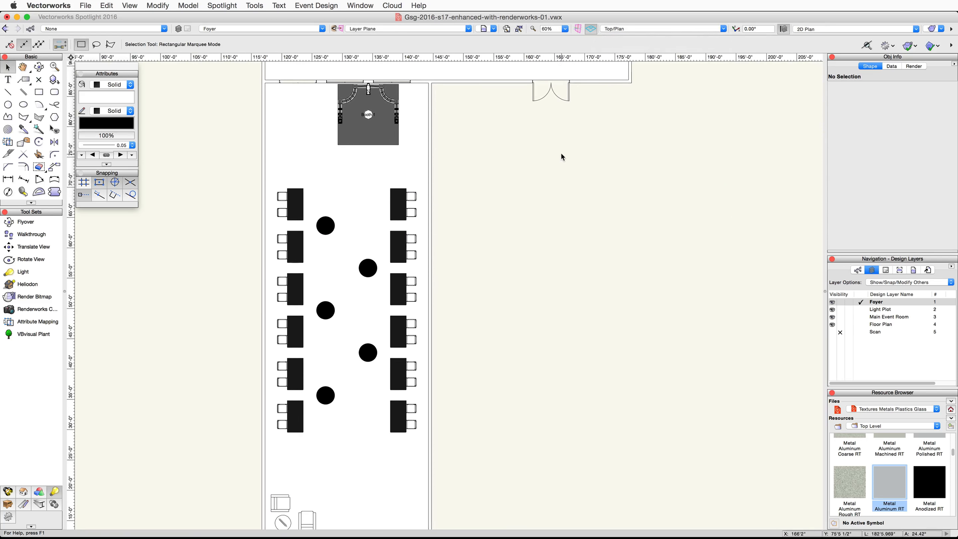
mouse_move(561, 153)
left_mouse_down()
mouse_move(381, 339)
mouse_move(387, 453)
left_mouse_up()
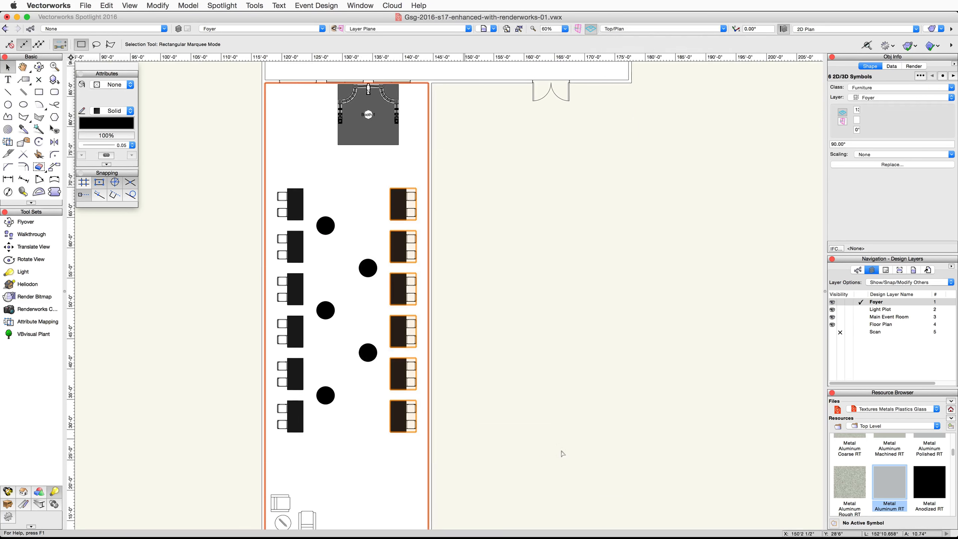
left_click(159, 5)
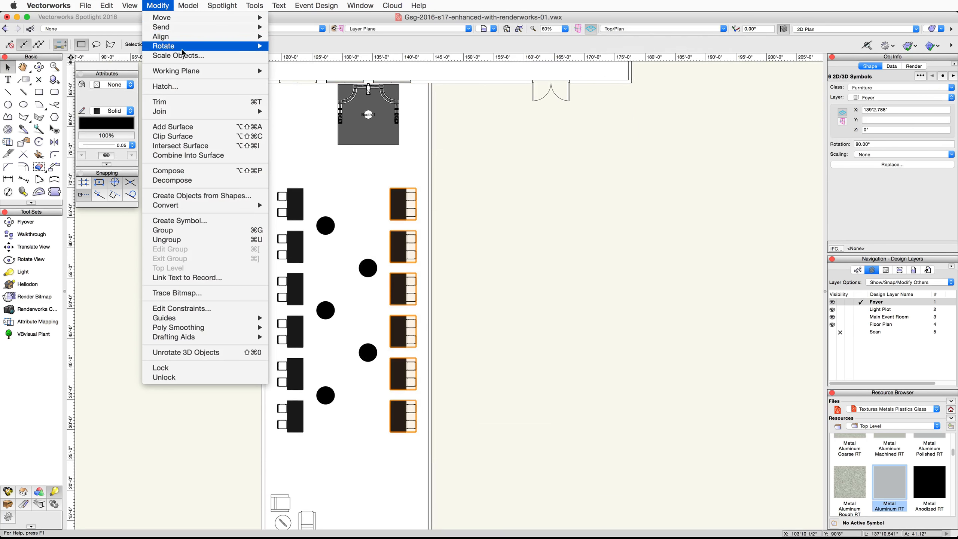
mouse_move(184, 47)
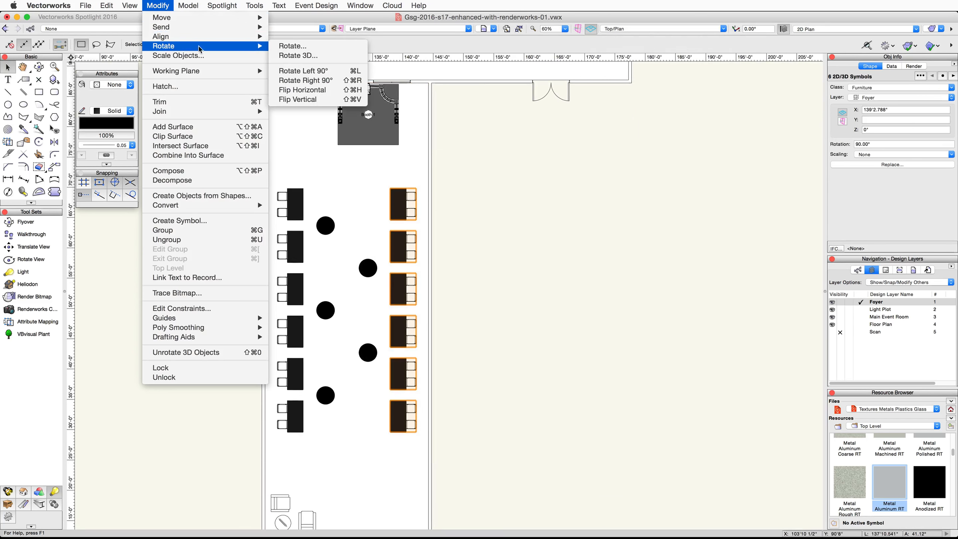
left_click(327, 99)
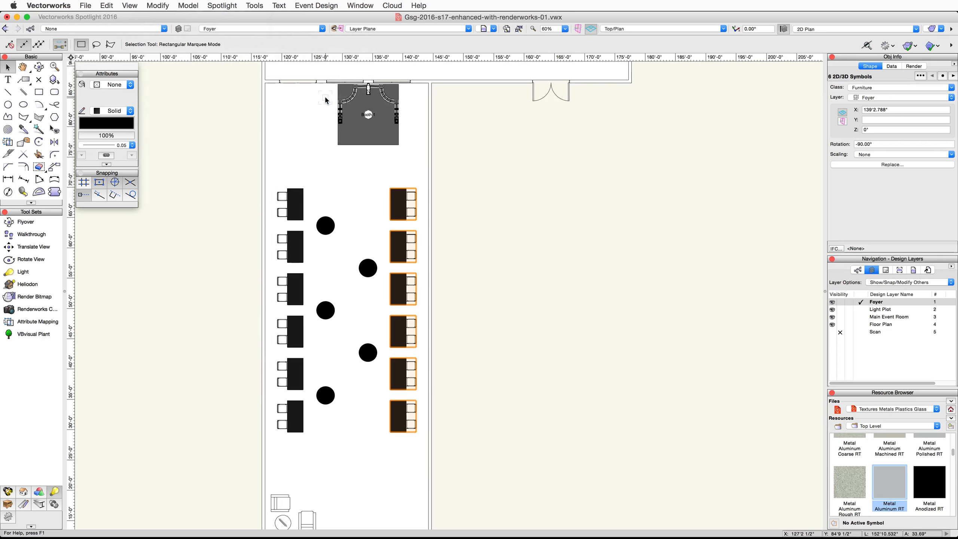
Go back to the End of Foyer sheet layer and update its viewport with the flipped tables
left_click(886, 275)
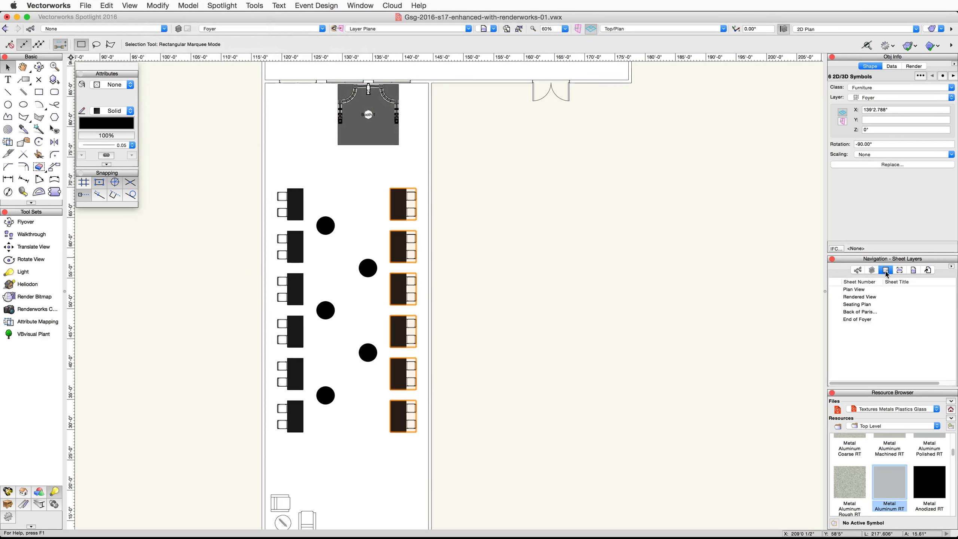
left_click(836, 319)
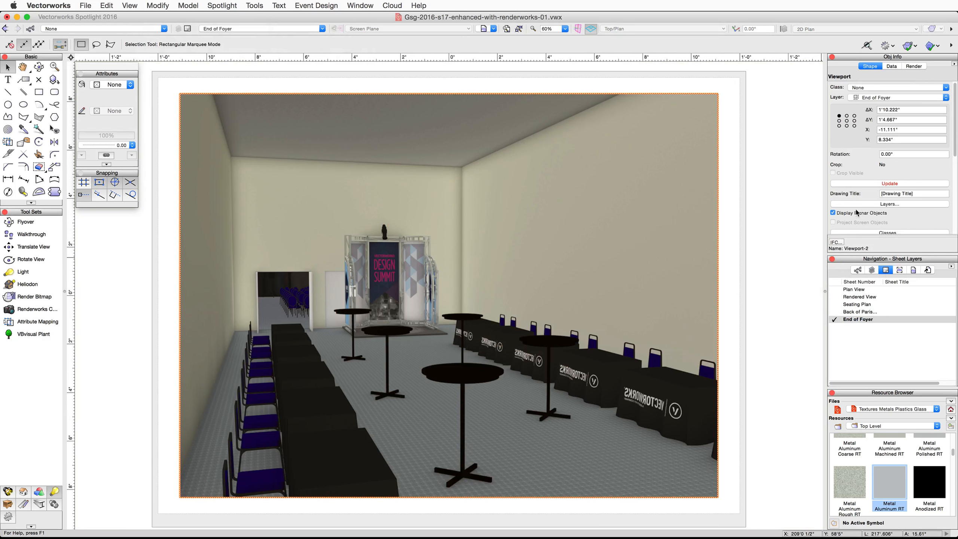
left_click(863, 183)
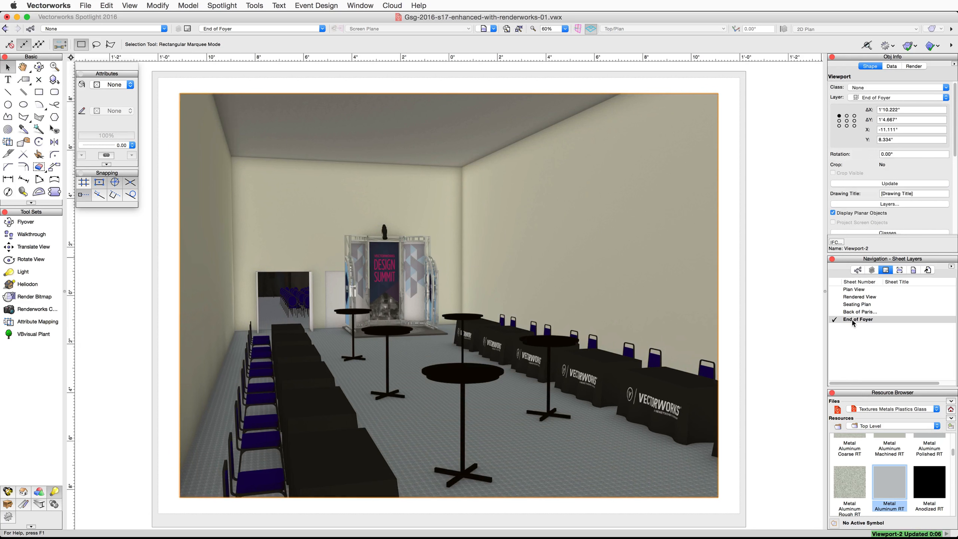
On the Foyer design layer, place a Renderworks camera just below the booth, aimed up toward it at a rotation of about 120°
left_click(871, 271)
left_click(863, 302)
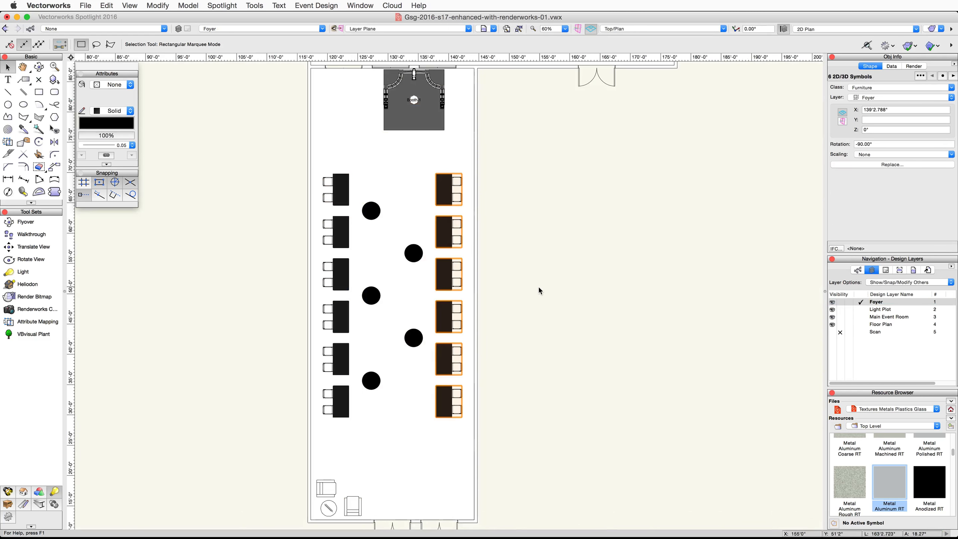
scroll(538, 286, "down", 2)
middle_click_drag(552, 238, 565, 341)
left_click(34, 309)
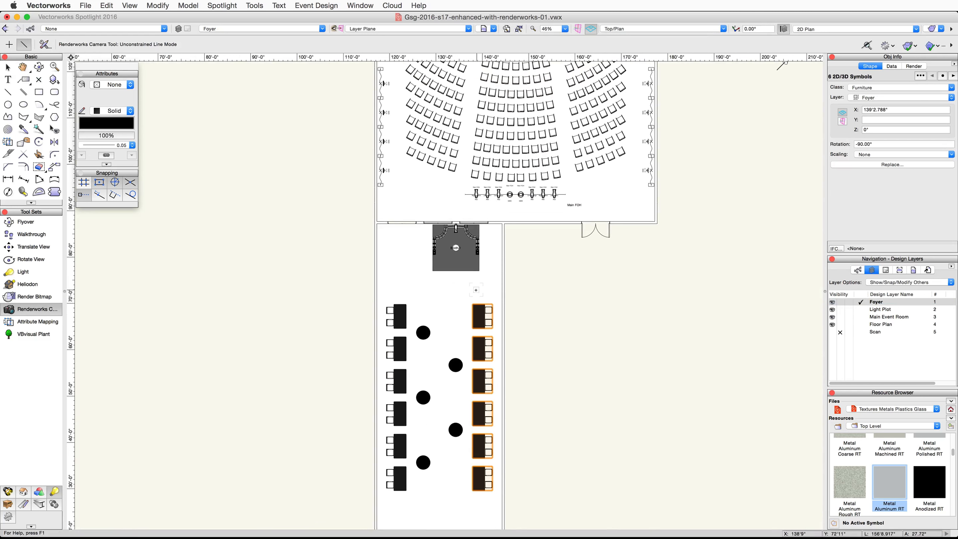
left_click(476, 289)
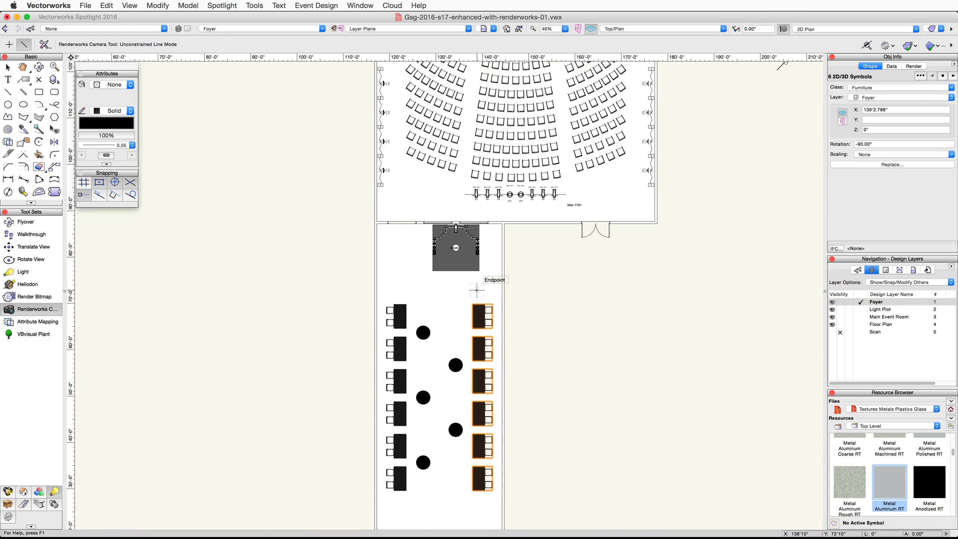
left_click(457, 261)
scroll(474, 282, "up", 5)
key("x")
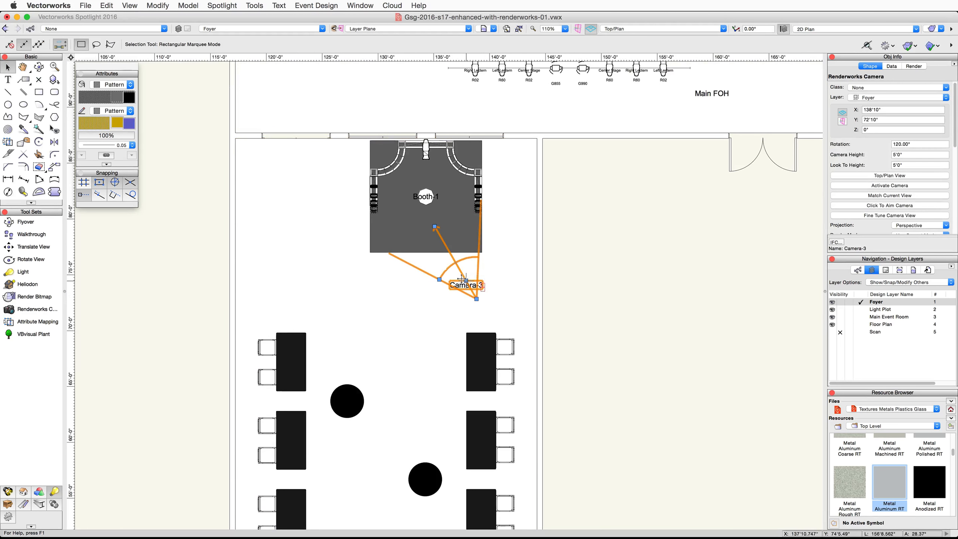
Activate the booth camera's view and render it in OpenGL
double_click(465, 280)
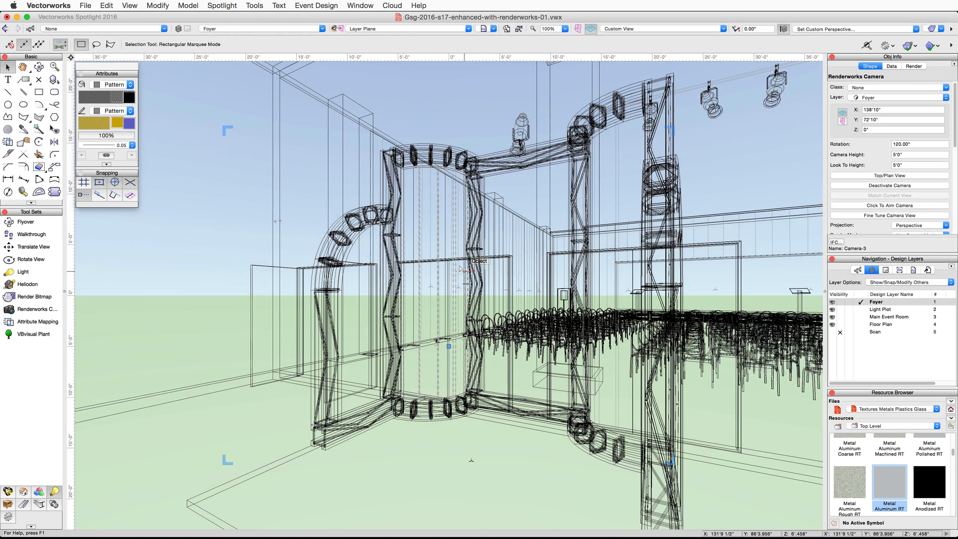
left_click(939, 29)
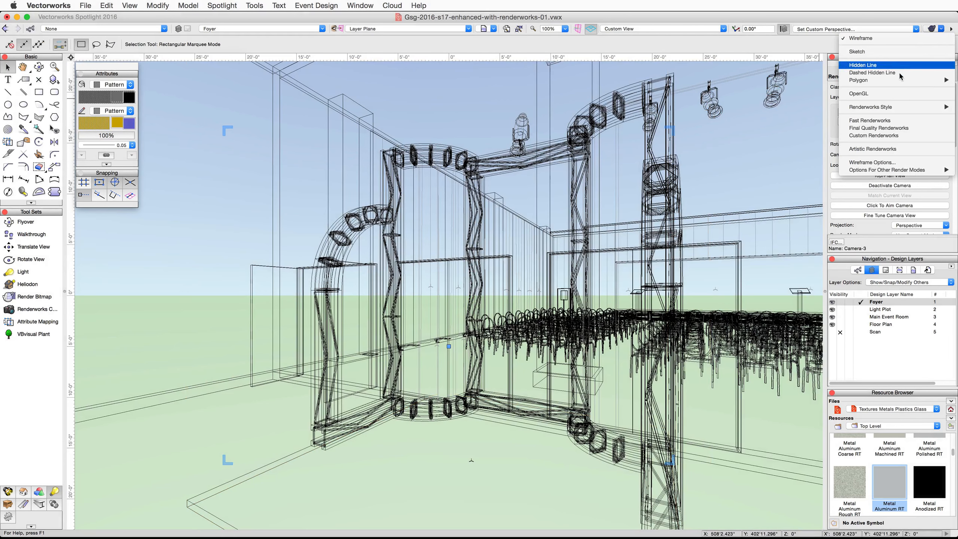
left_click(875, 94)
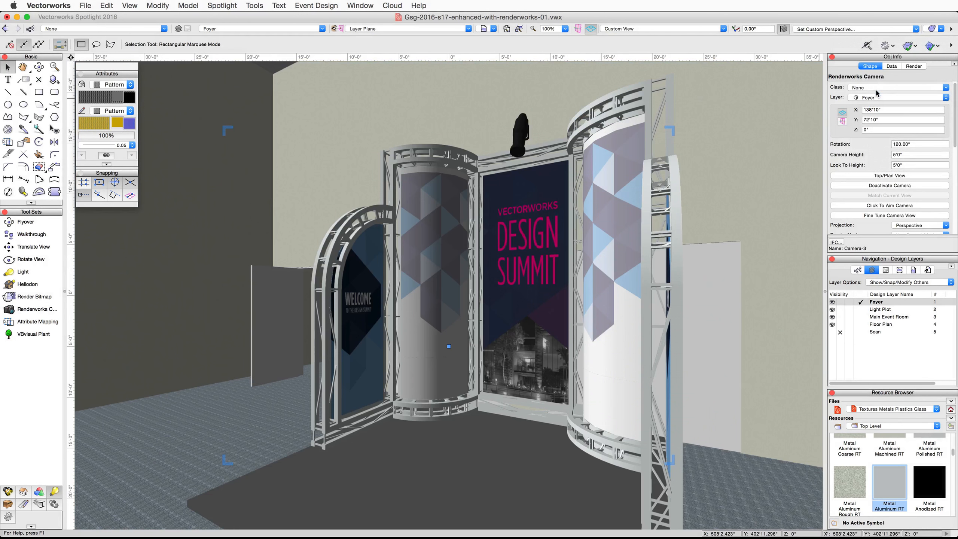
Fine-tune the booth camera by raising it to about 6', with distance about 10'1", pan 3° and left/right movement -6°
left_click(901, 215)
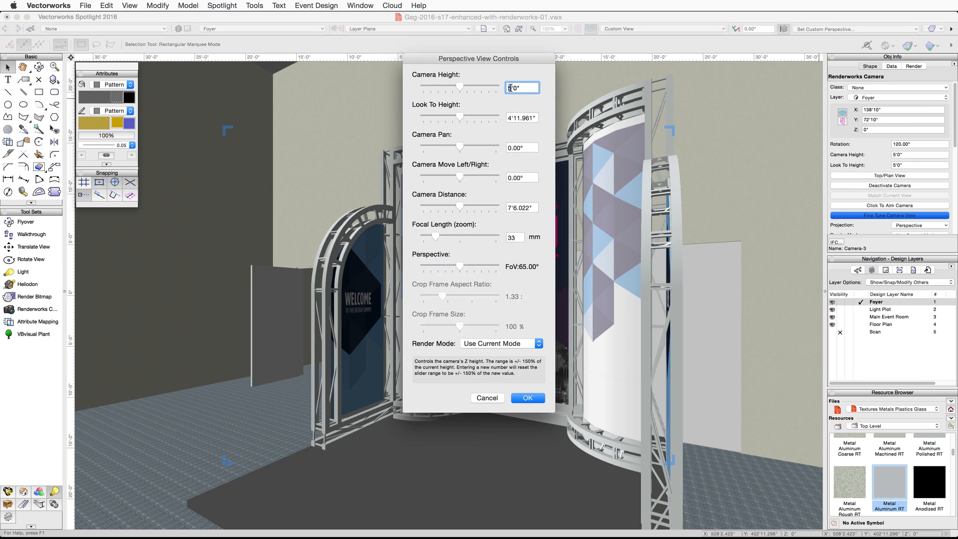
type("6")
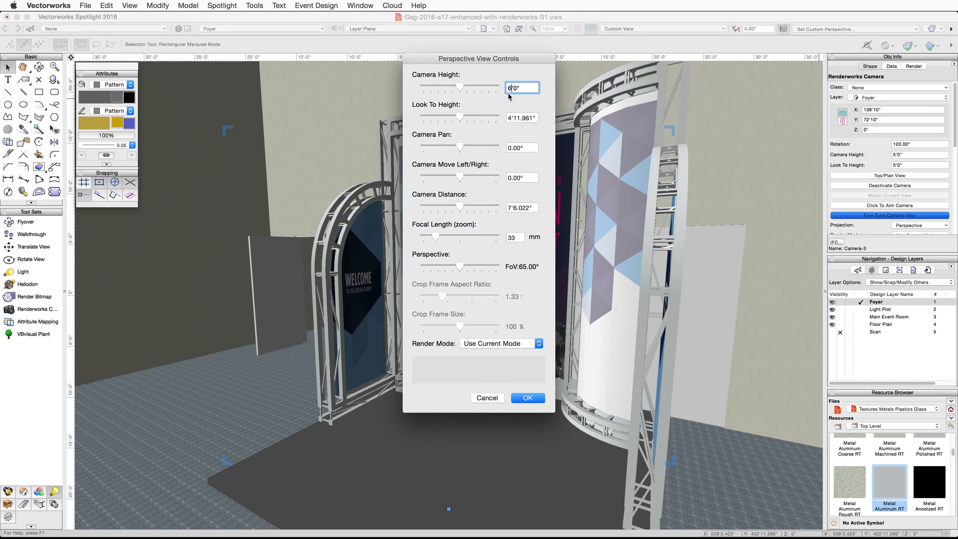
left_click_drag(487, 61, 844, 49)
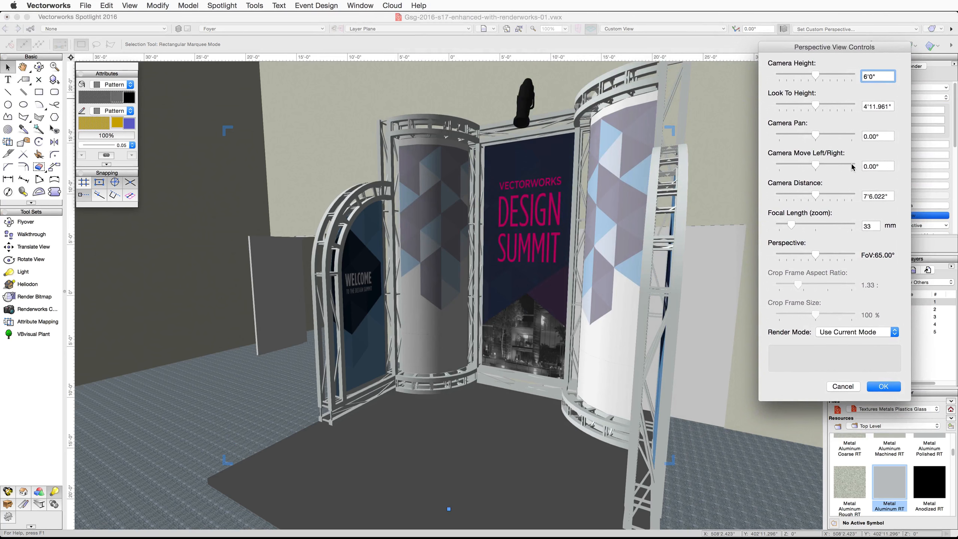
left_click_drag(816, 195, 805, 200)
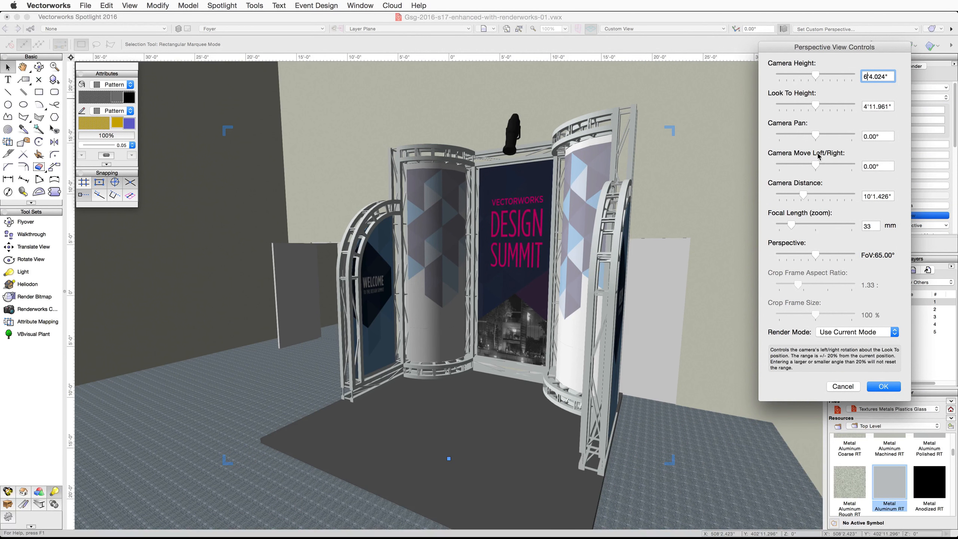
left_click_drag(824, 135, 829, 135)
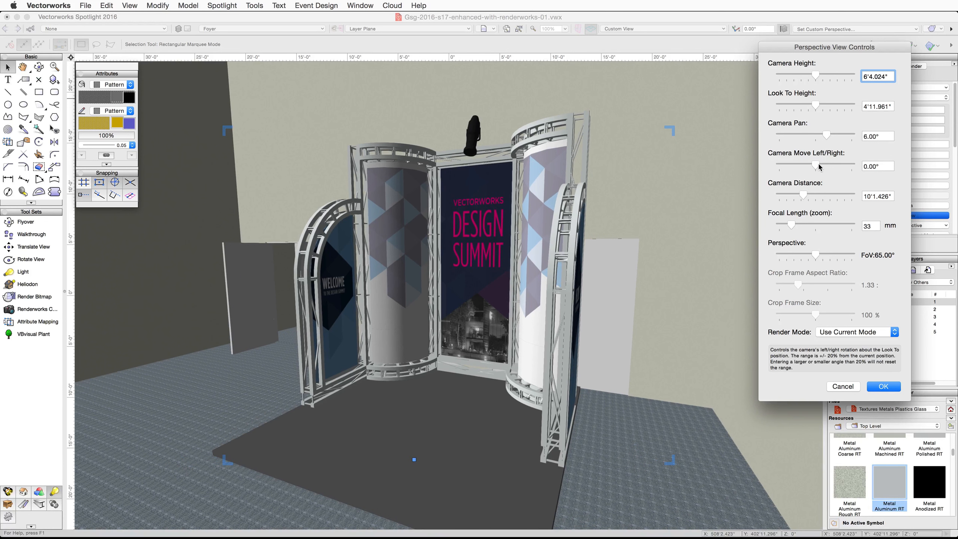
left_click_drag(816, 167, 805, 167)
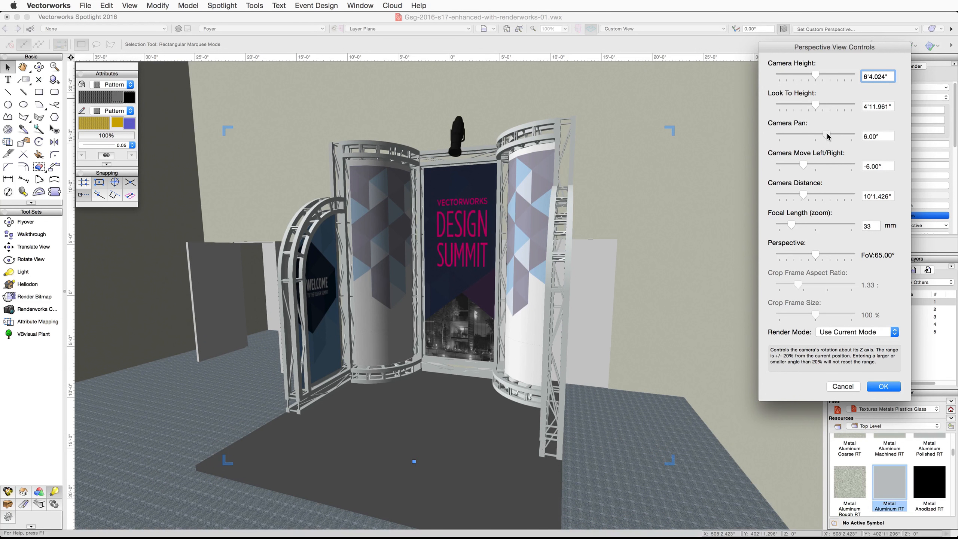
left_click_drag(828, 137, 821, 137)
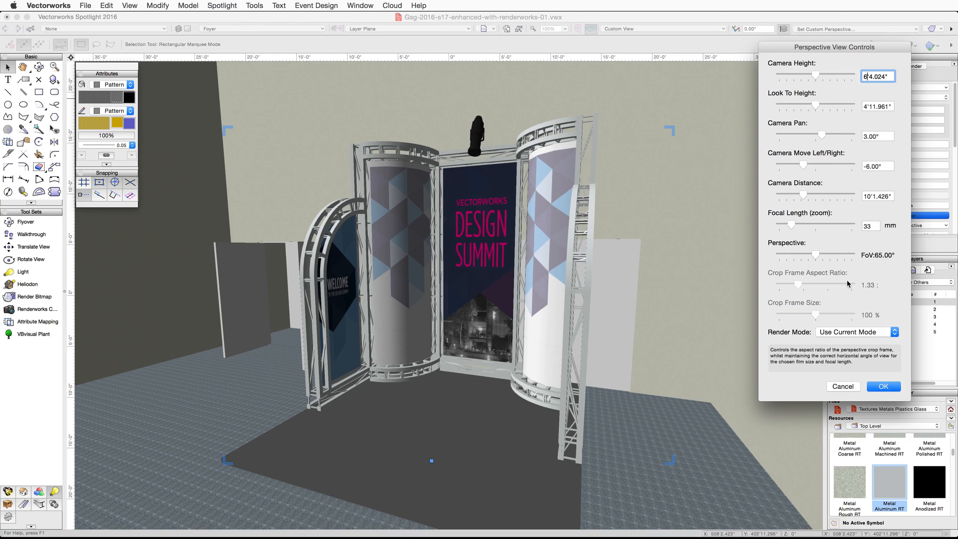
left_click(882, 387)
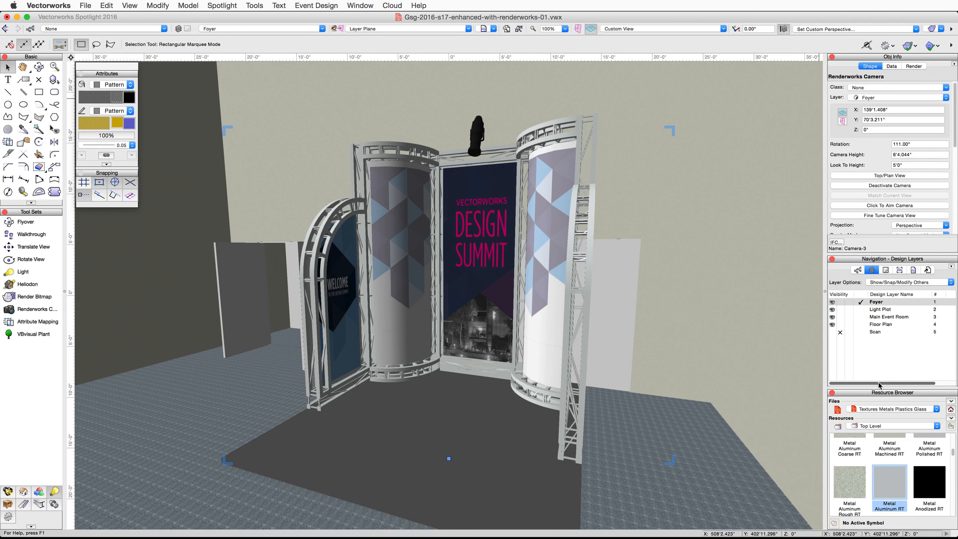
Edit the current document's Metal Aluminum RT texture and change its color shader to a darker gray
left_click(950, 410)
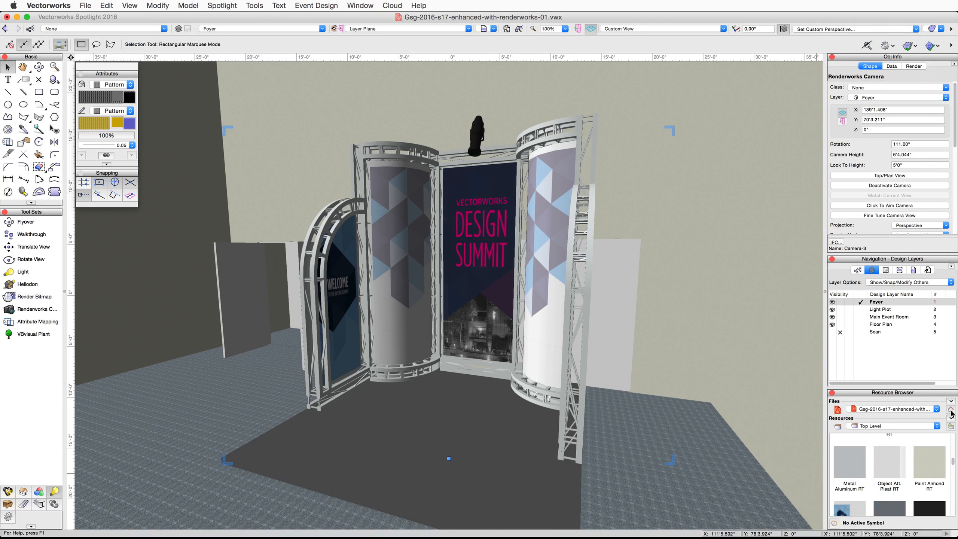
left_click(850, 462)
right_click(848, 456)
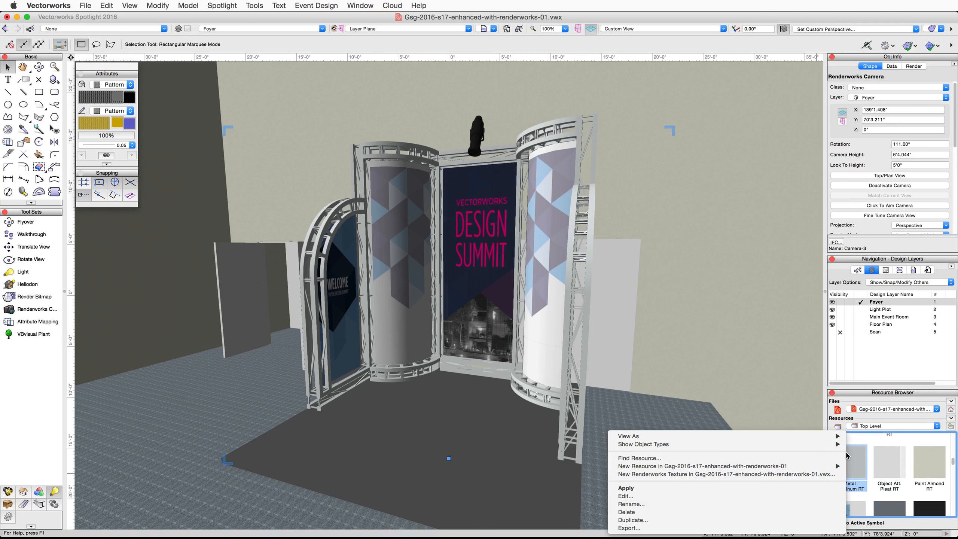
left_click(771, 496)
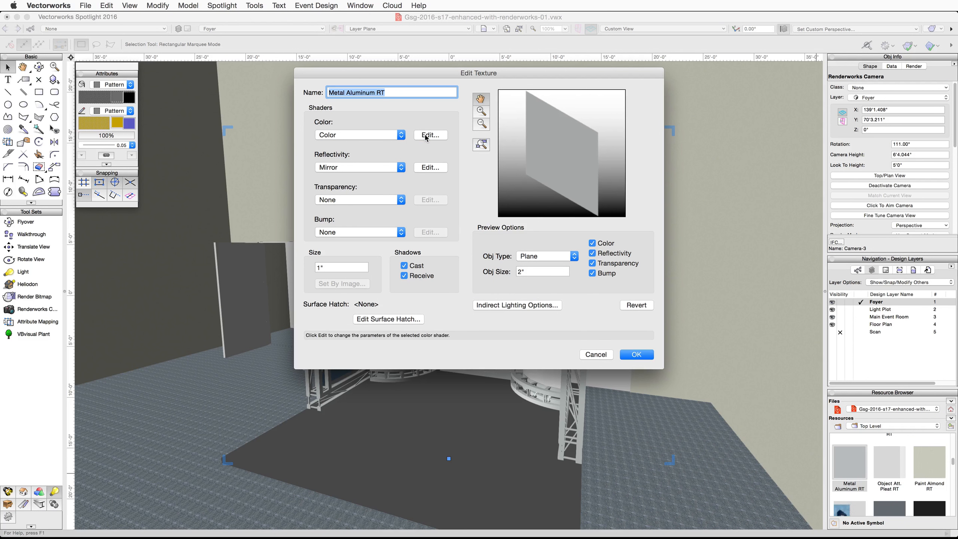
left_click(427, 136)
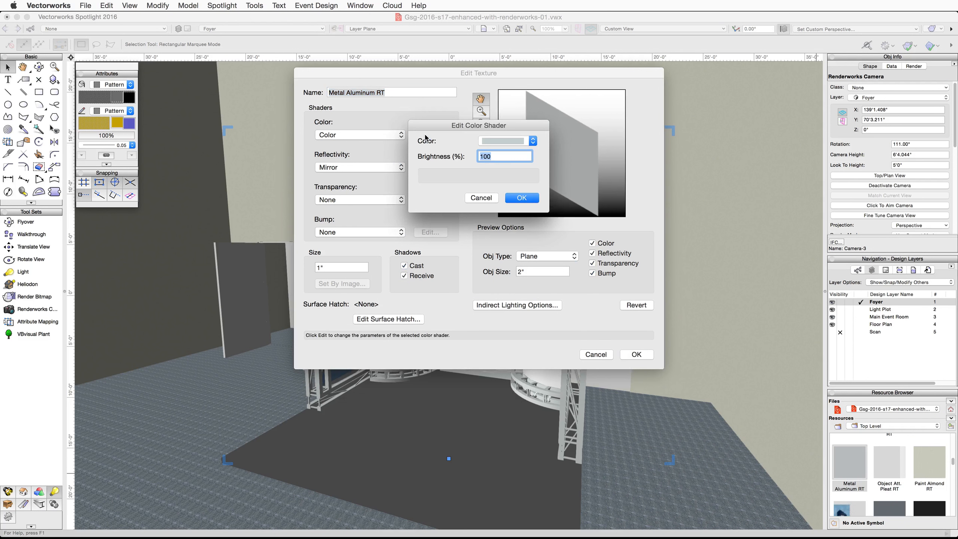
left_click(533, 142)
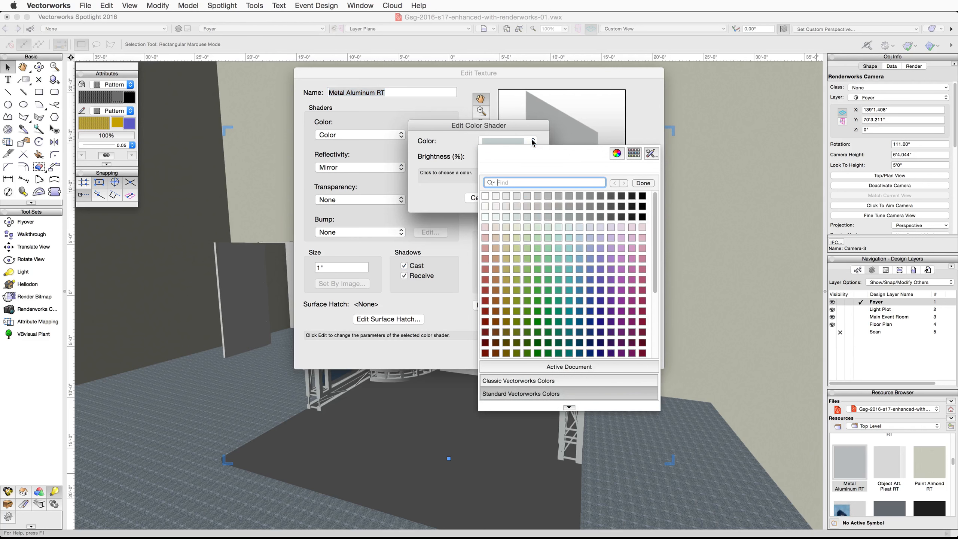
left_click(617, 154)
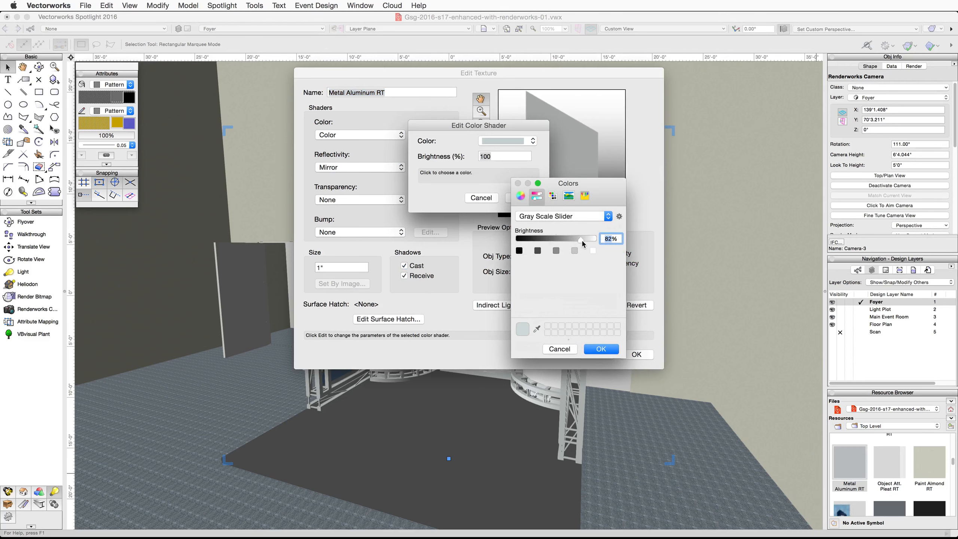
left_click_drag(580, 242, 574, 241)
left_click(590, 348)
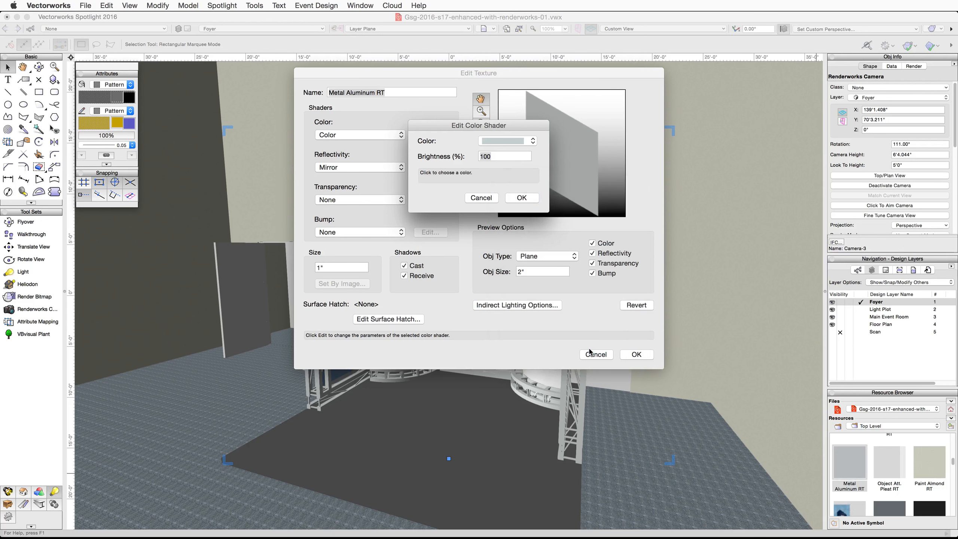
left_click(522, 197)
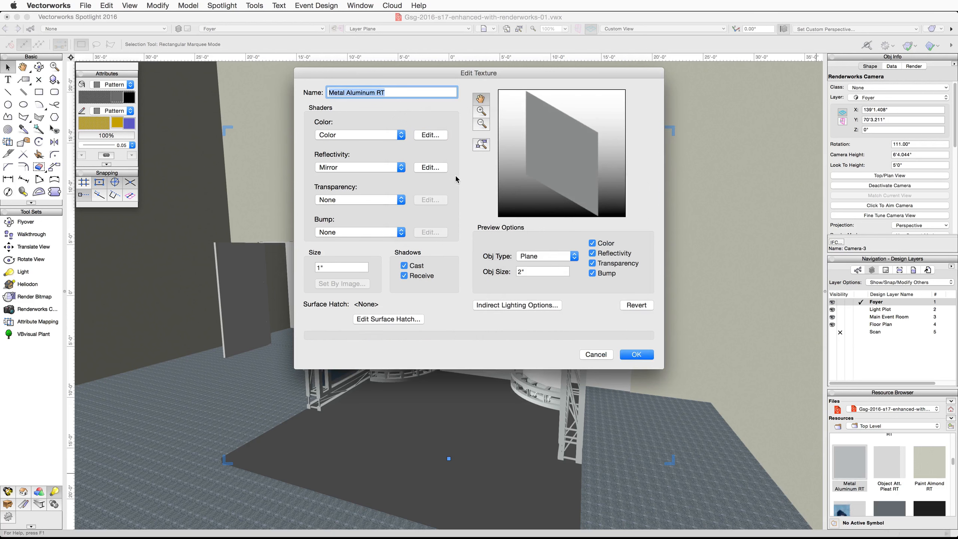
Set the Metal Aluminum RT texture's mirror reflection to 60% and accept the texture changes
left_click(430, 168)
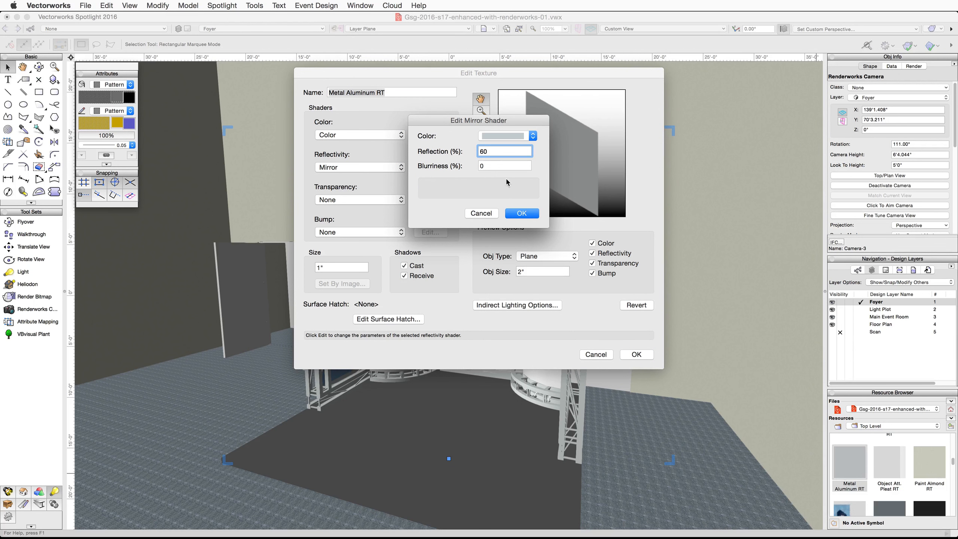
left_click(521, 212)
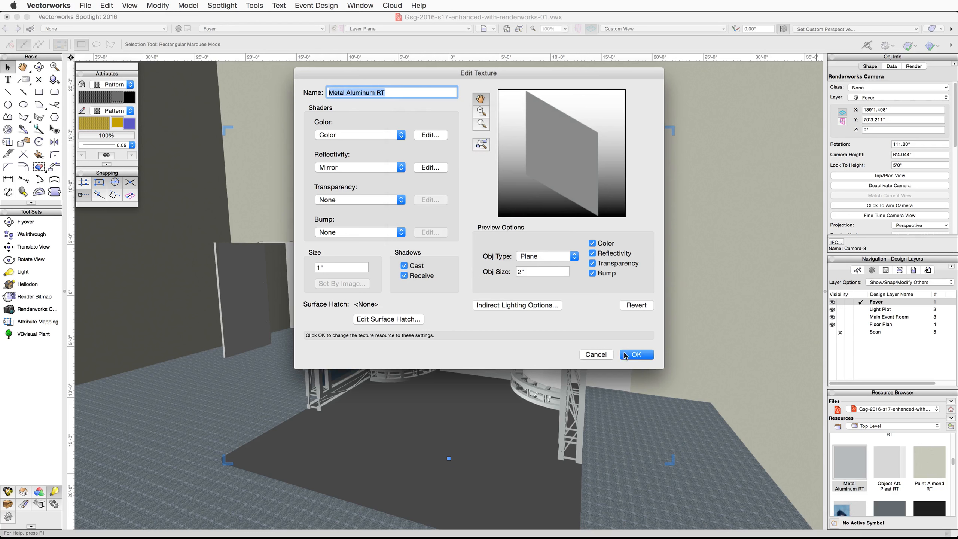
left_click(635, 356)
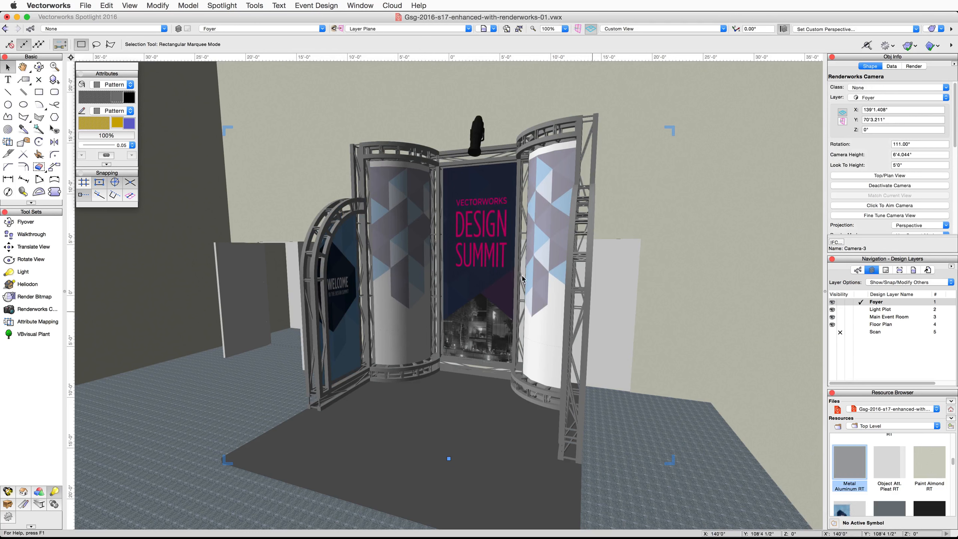
Set up a viewport linked to the booth camera on a new sheet layer numbered Exhibit Booth with a blank sheet title
left_click(129, 5)
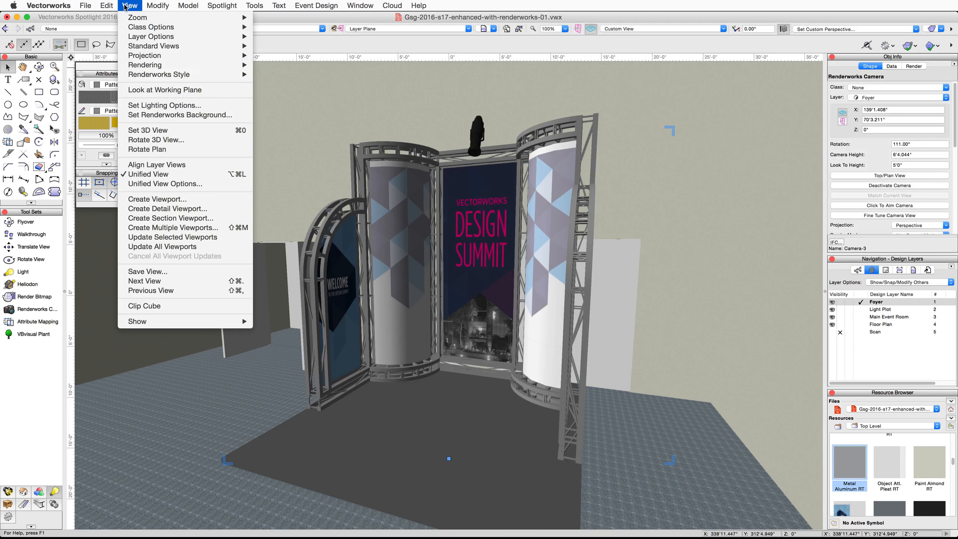
left_click(199, 199)
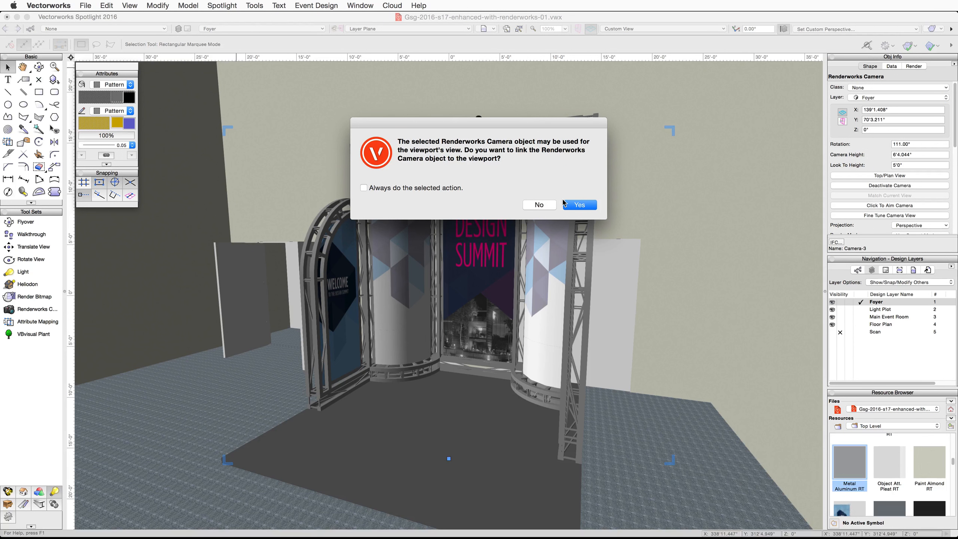
left_click(573, 206)
left_click(535, 102)
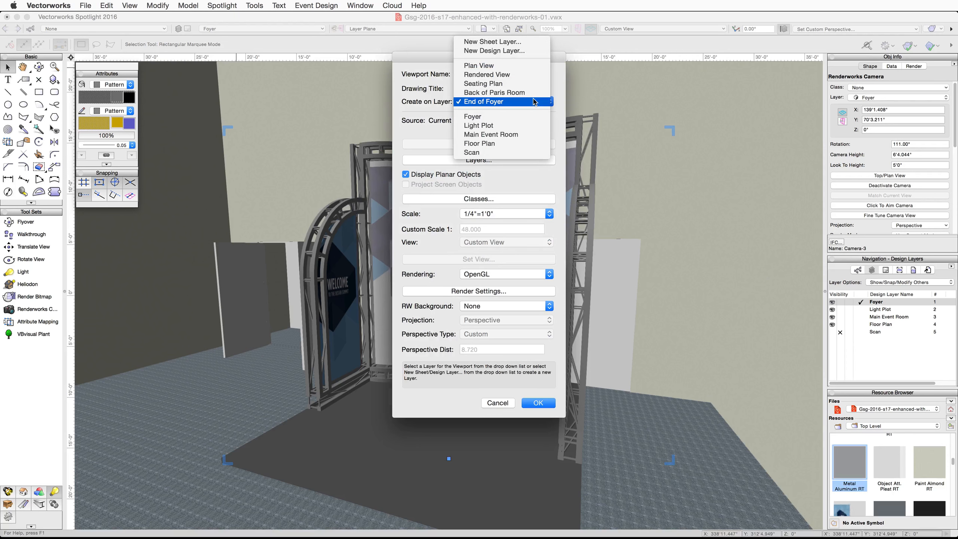
left_click(507, 42)
type("E")
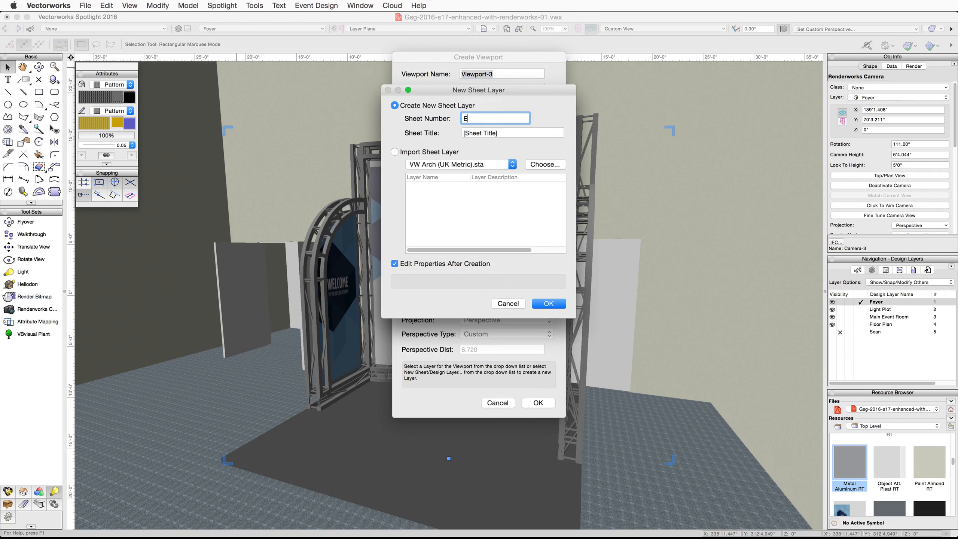
type("xhibit Booth")
key("Tab")
key("BackSpace")
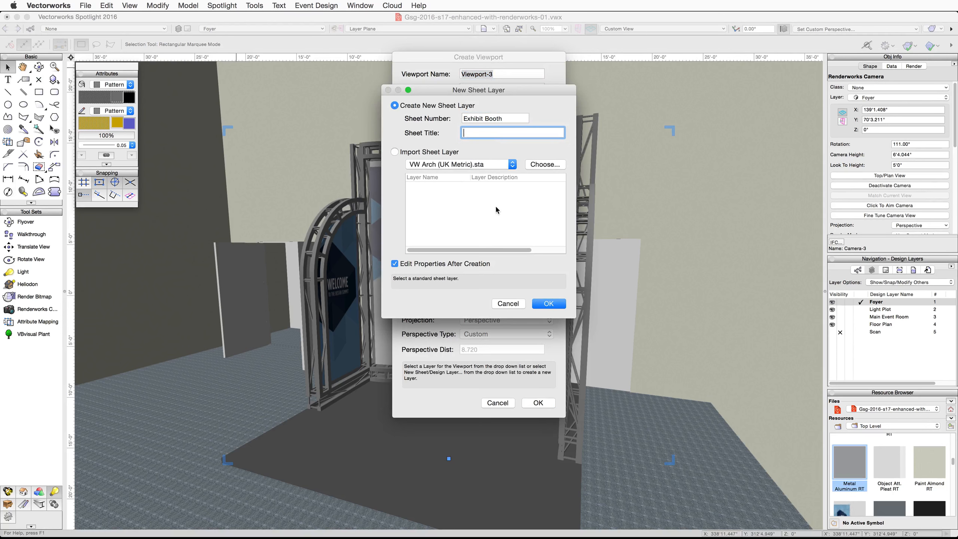
left_click(556, 304)
Set the Exhibit Booth sheet's page size to US Arch C and create the booth viewport on it
left_click(561, 228)
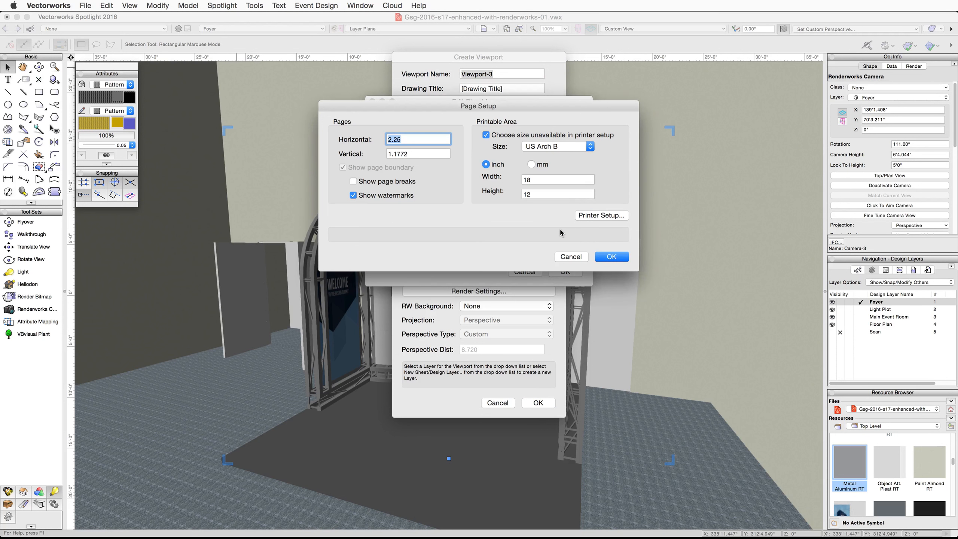
left_click(558, 146)
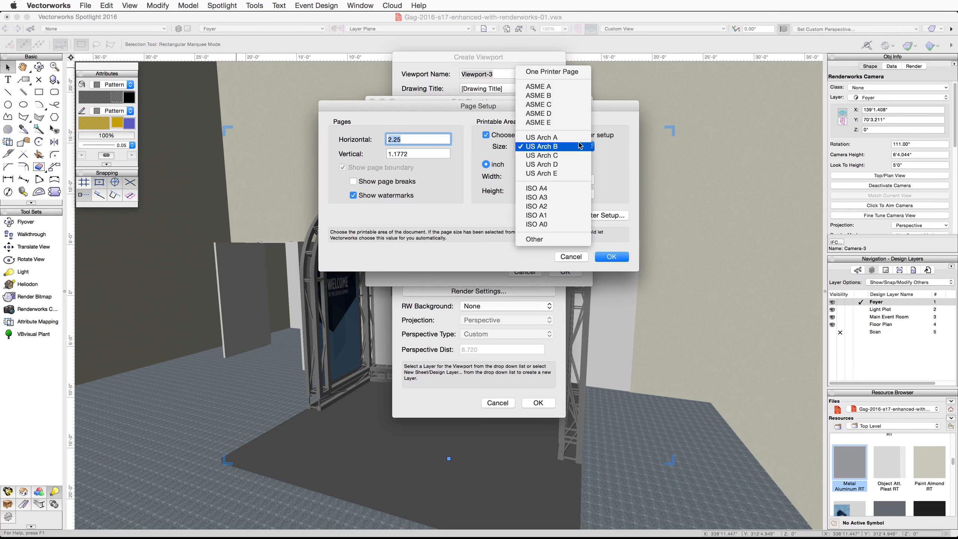
left_click(577, 158)
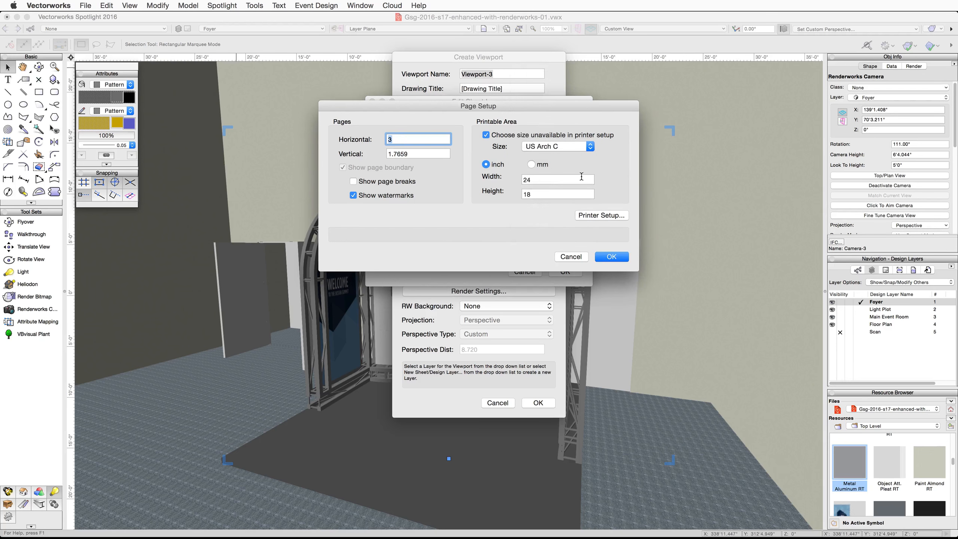
left_click(611, 257)
left_click(575, 272)
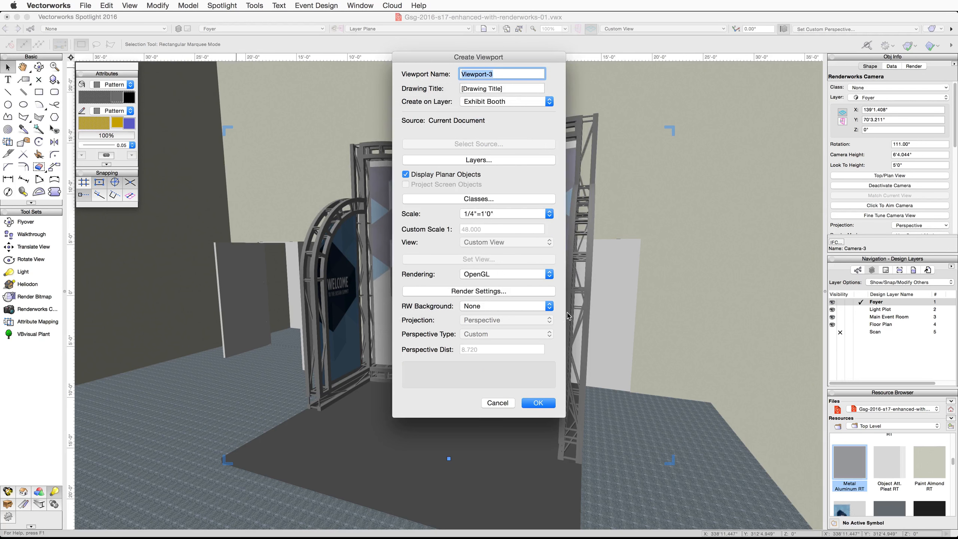
left_click(544, 401)
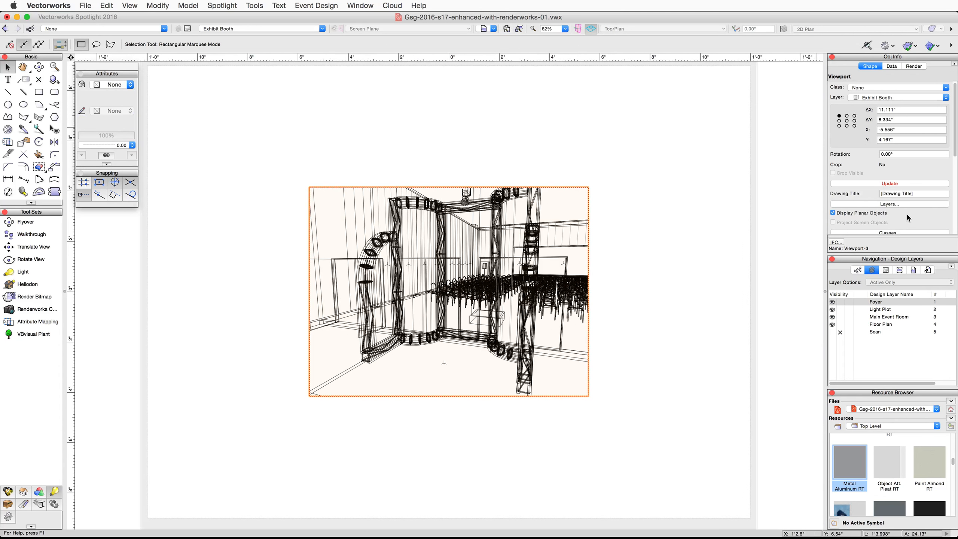
Set the booth viewport's scale to 1/2"=1'0" and its background render to Final Quality Renderworks
scroll(909, 214, "down", 2)
left_click(913, 207)
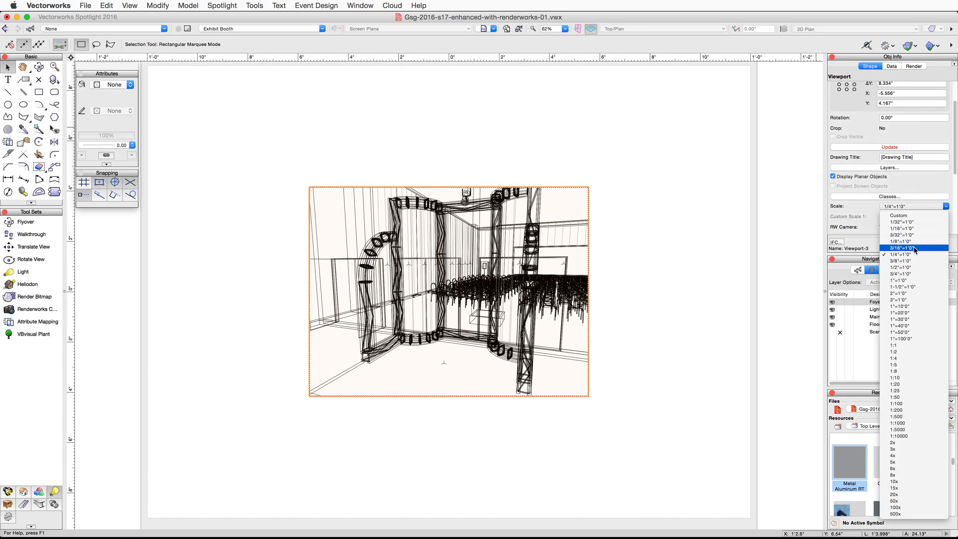
left_click(901, 267)
scroll(884, 214, "down", 5)
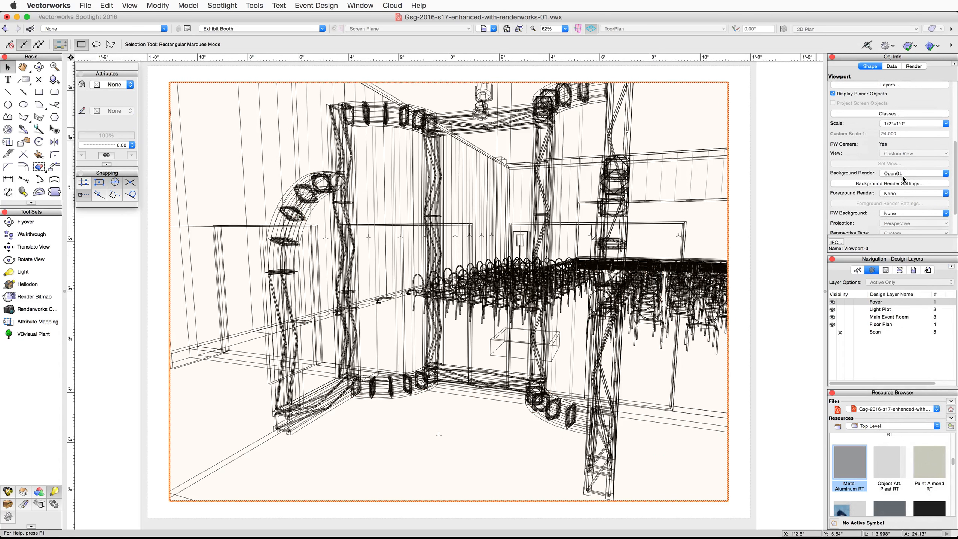
left_click(906, 174)
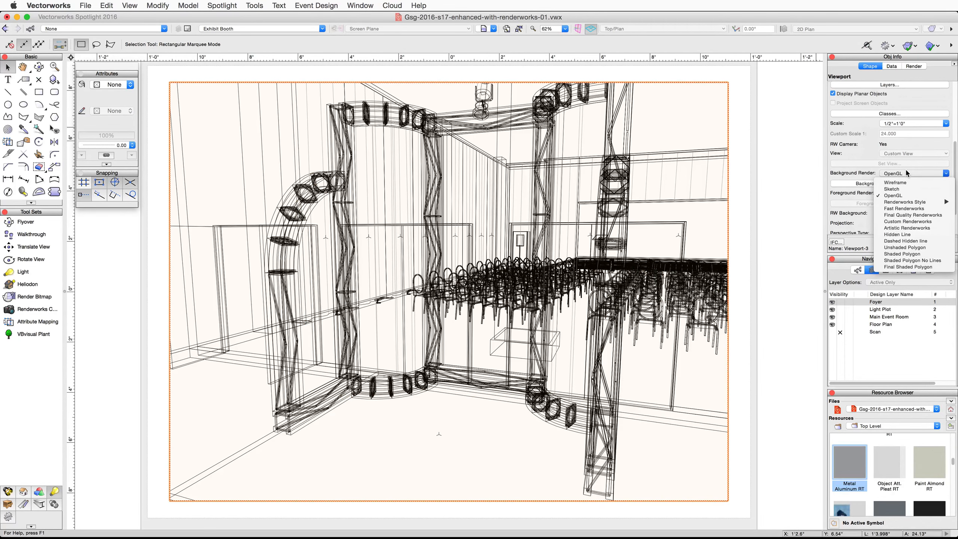
left_click(902, 215)
Set the booth viewport's indirect lighting to Normal, 4 Bounces with ambient occlusion enabled, and update the viewport's render
scroll(901, 218, "down", 2)
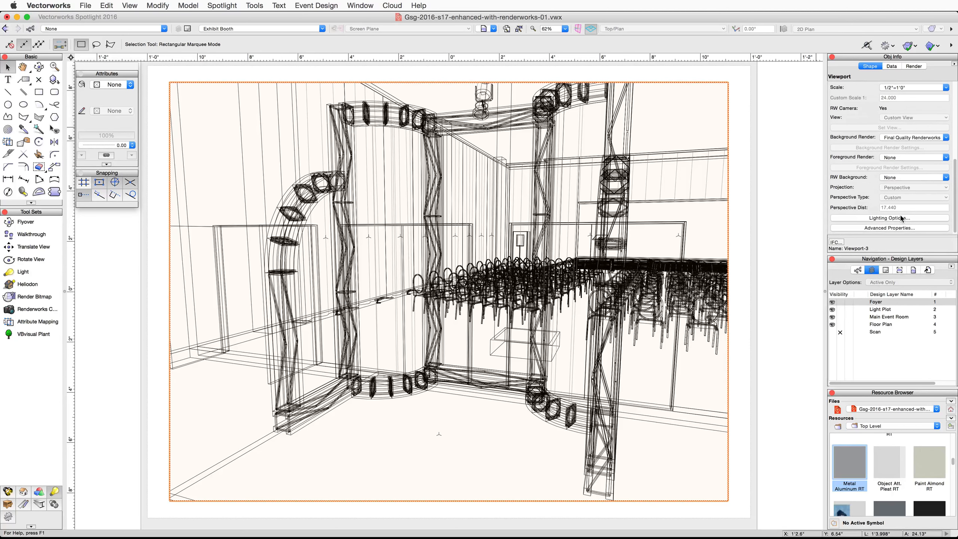
left_click(901, 219)
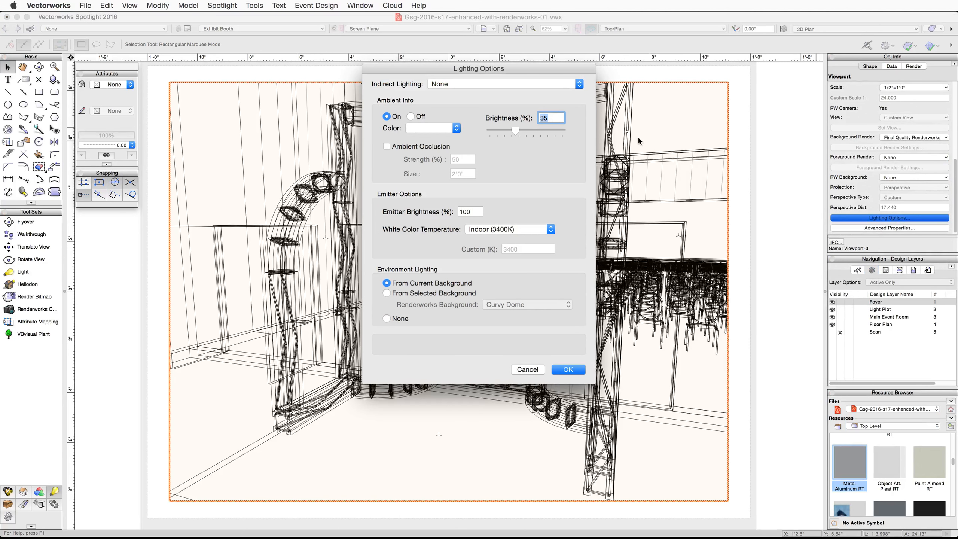
left_click(576, 85)
left_click(547, 112)
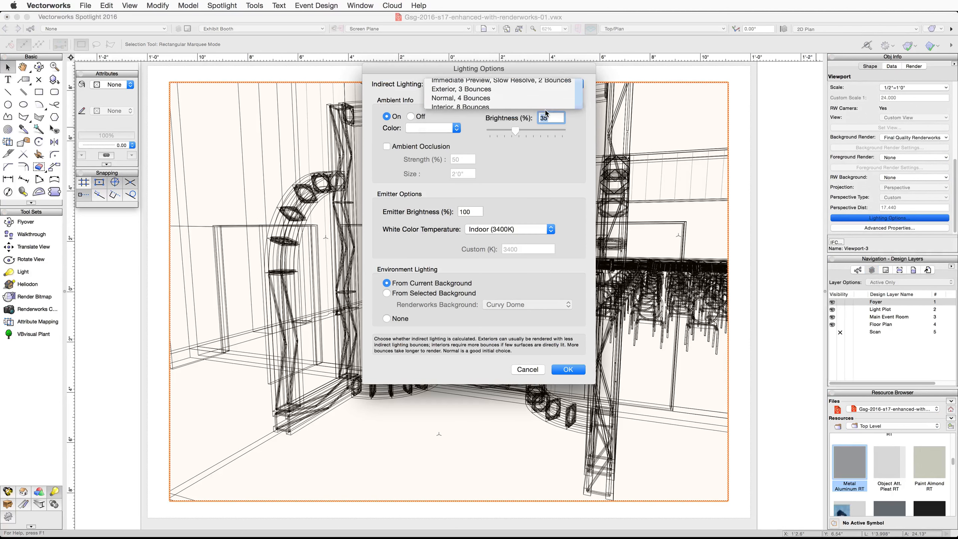
left_click(386, 146)
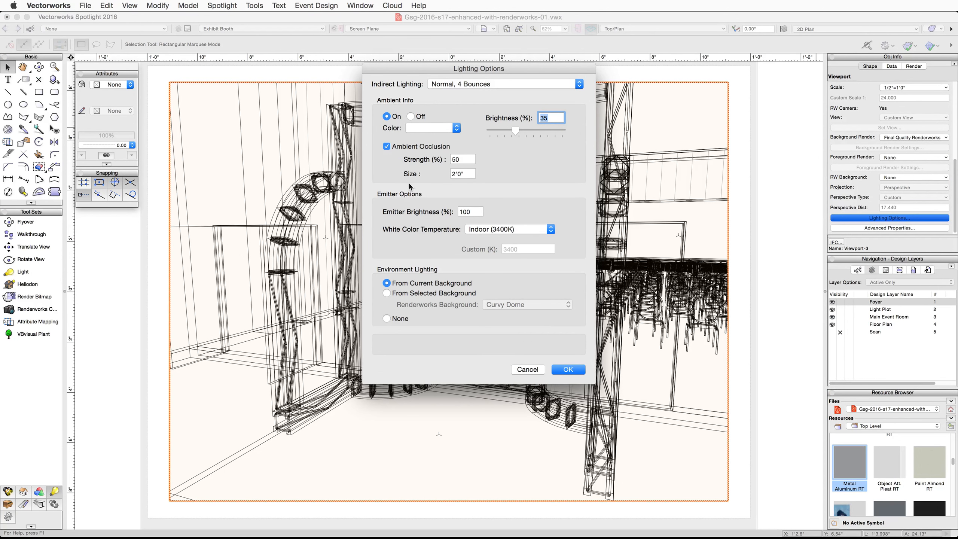
left_click(568, 369)
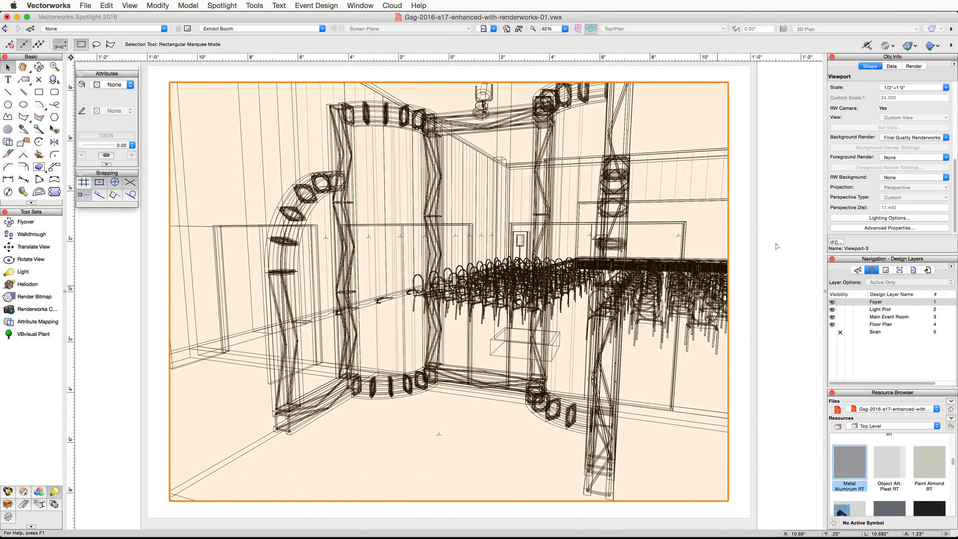
scroll(873, 171, "up", 5)
left_click(889, 147)
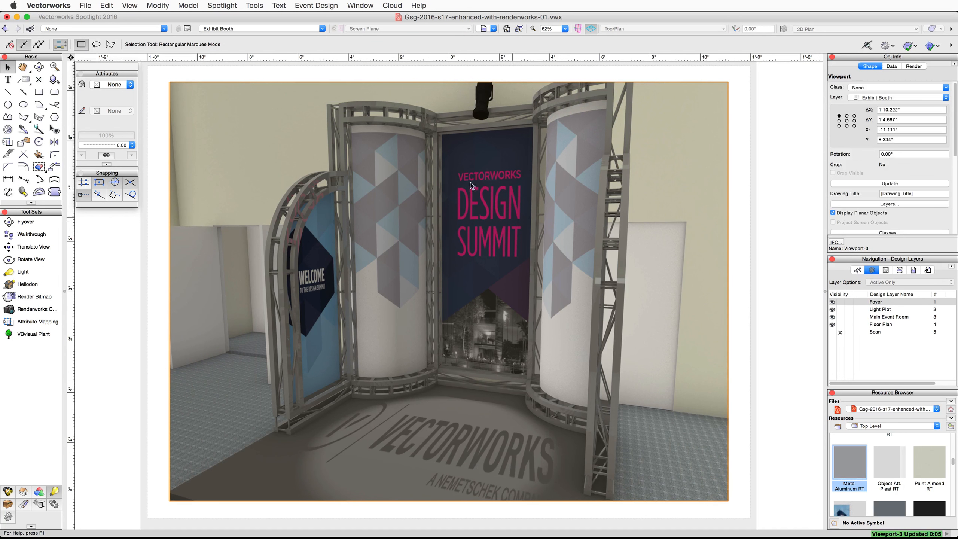
Set the Exhibit Booth sheet layer's raster rendering resolution to 300 DPI
left_click(265, 6)
left_click(270, 14)
left_click(431, 117)
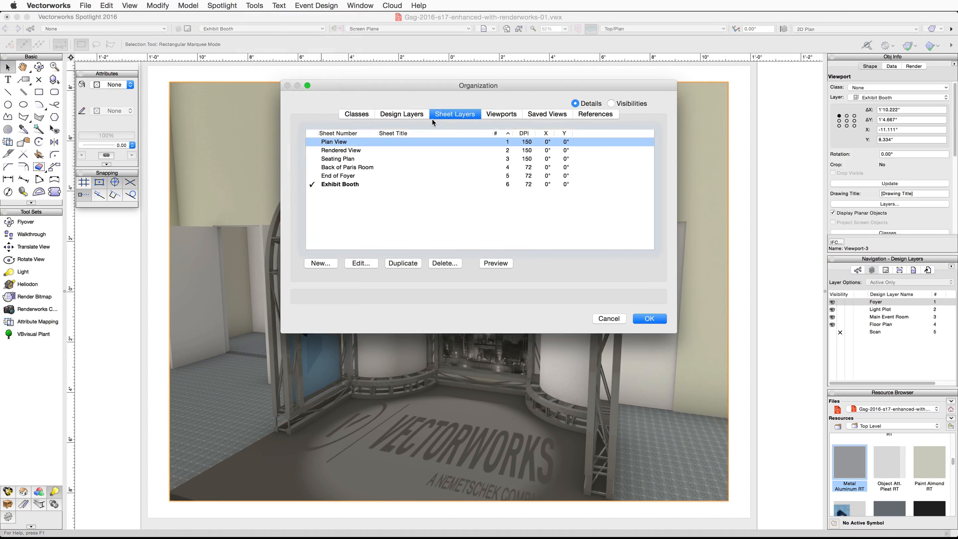
left_click(349, 187)
left_click(361, 263)
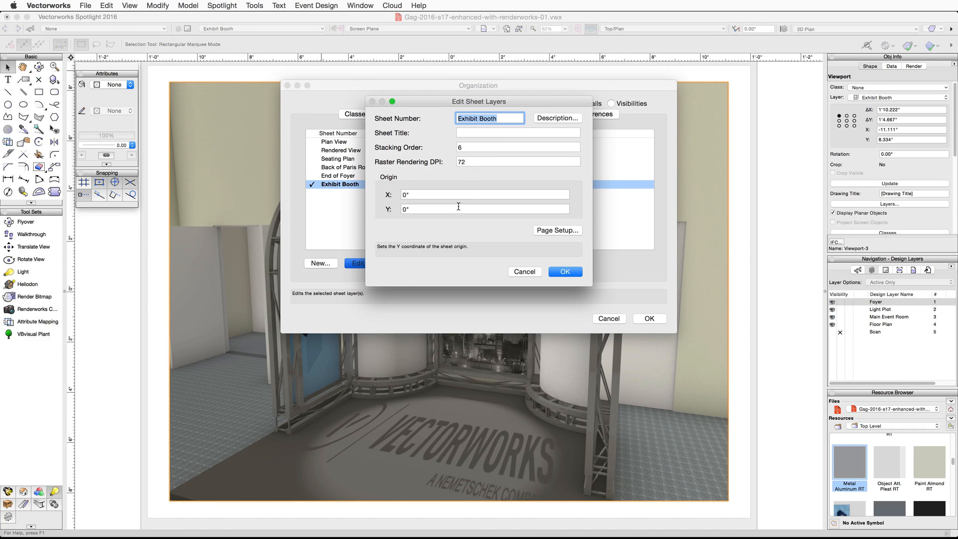
double_click(463, 162)
type("300")
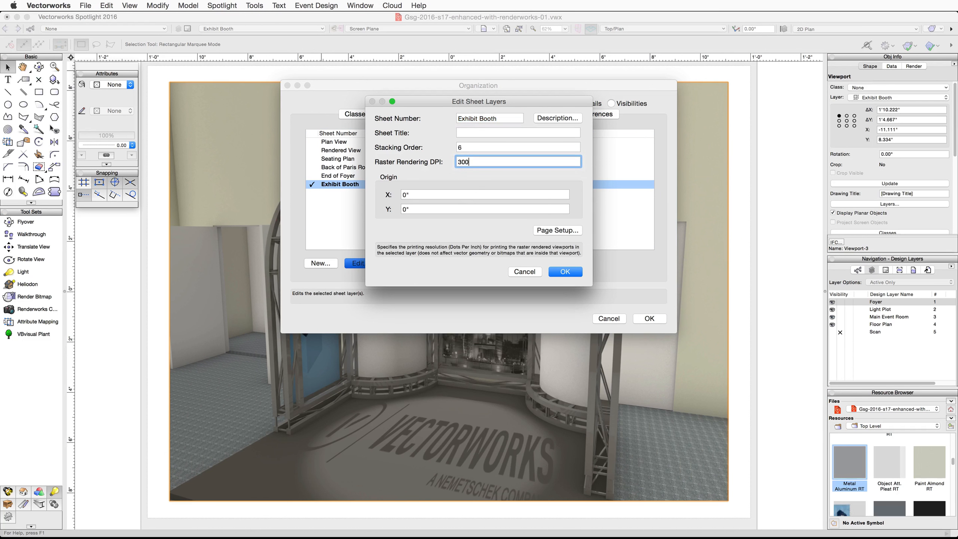